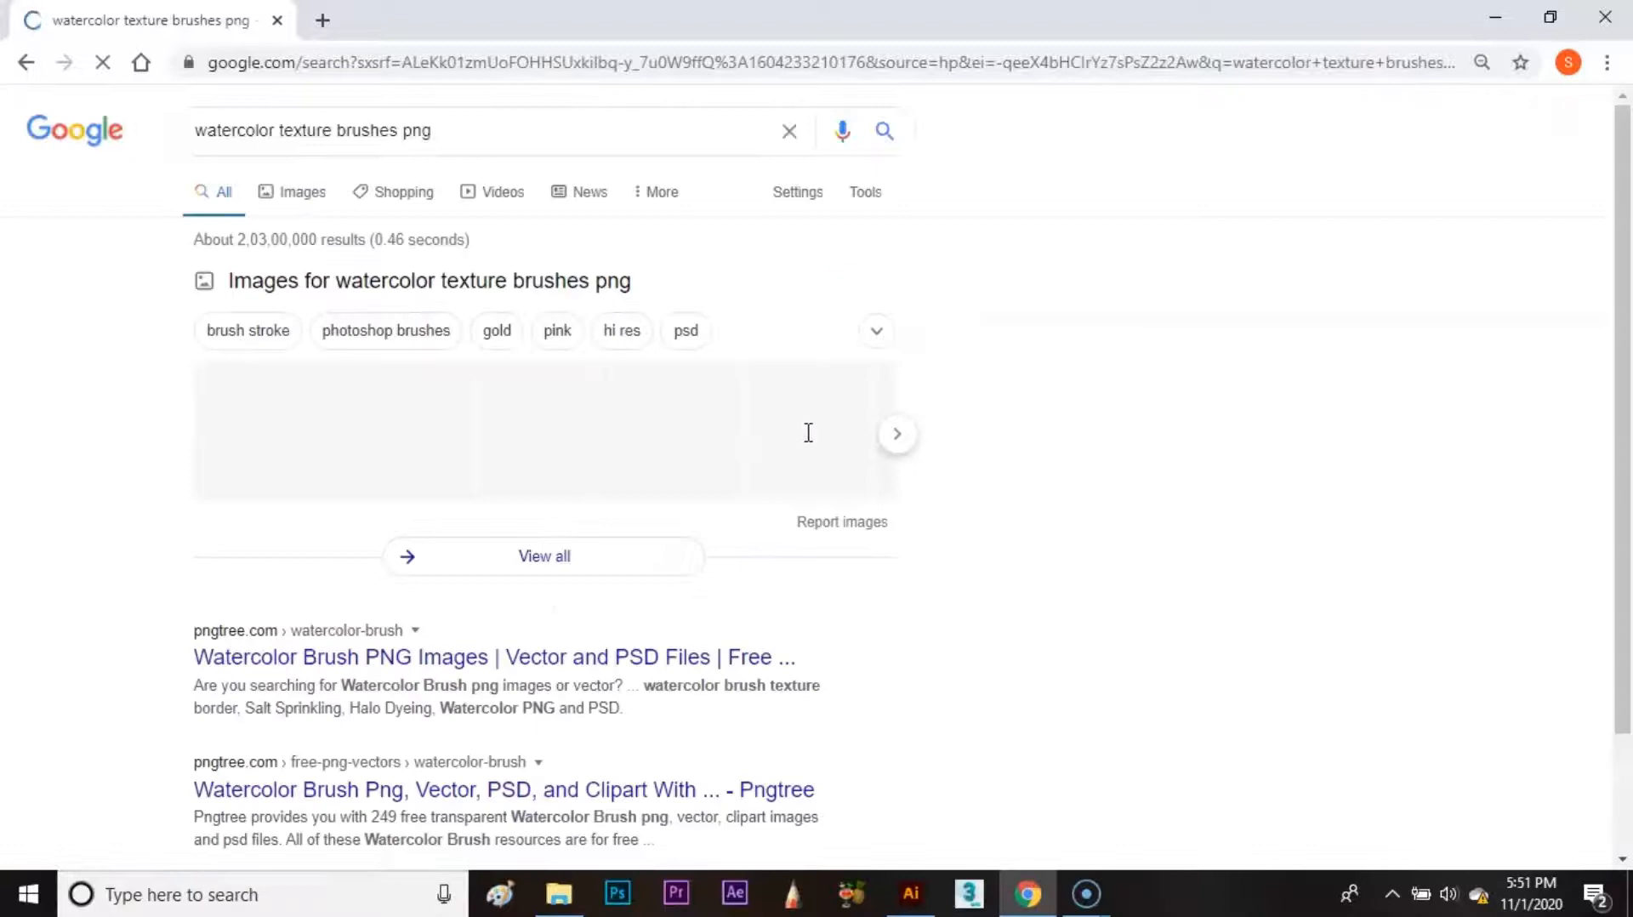
- Browse the image results for watercolor texture brushes and save the 44 Blue Watercolor Brush Stroke PNG to the Downloads folder
left_click(292, 196)
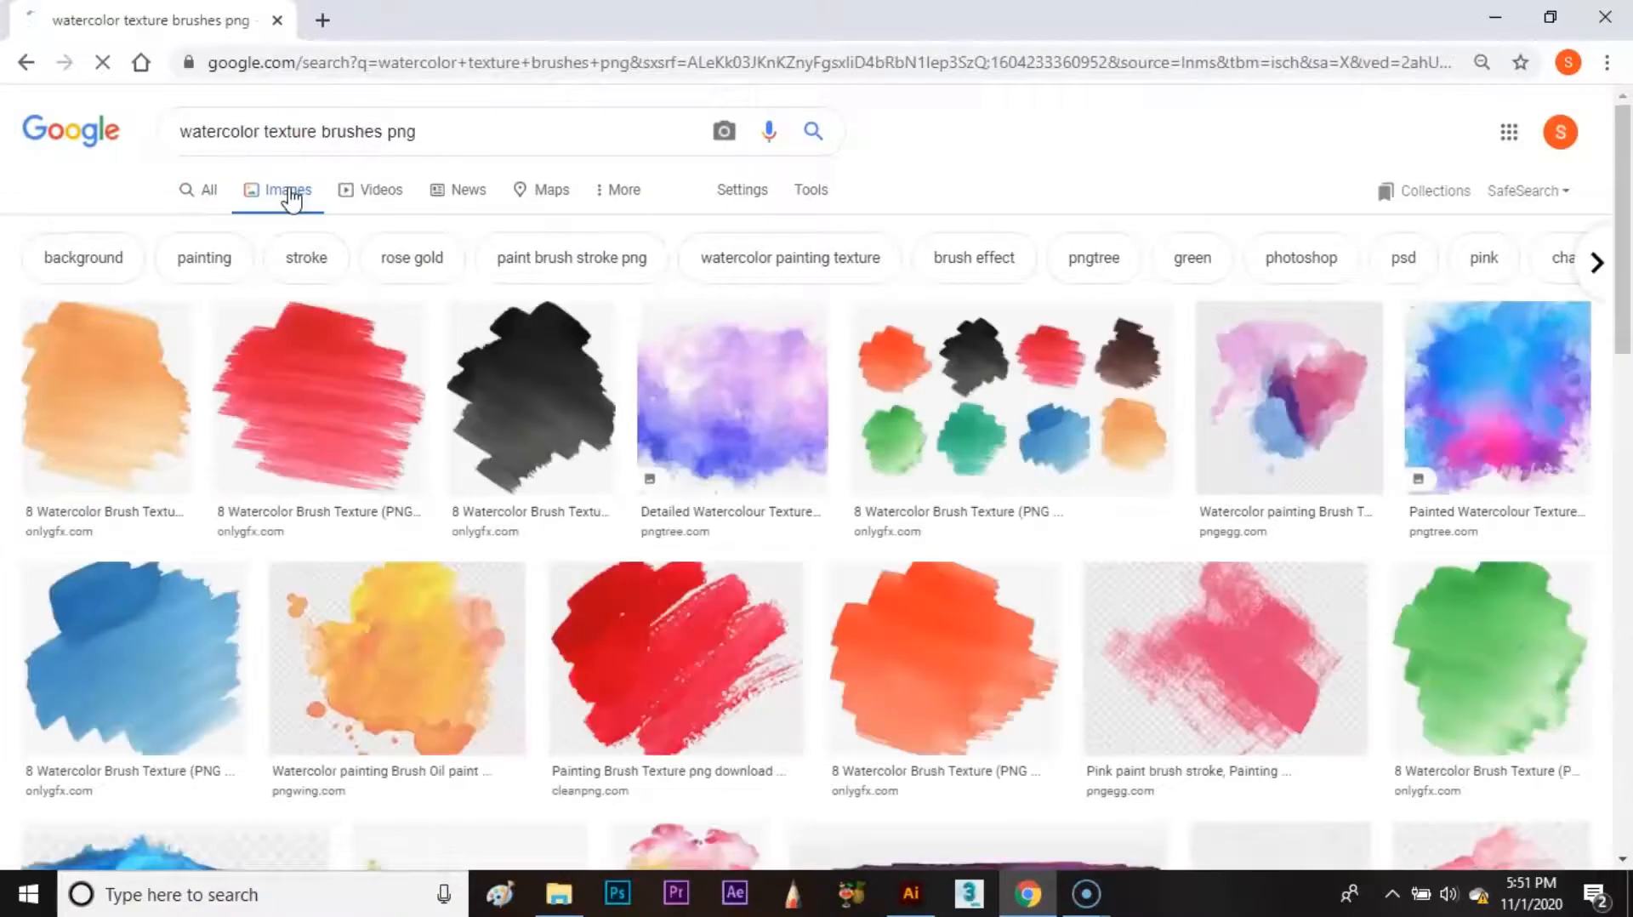
scroll(724, 553, "down", 4)
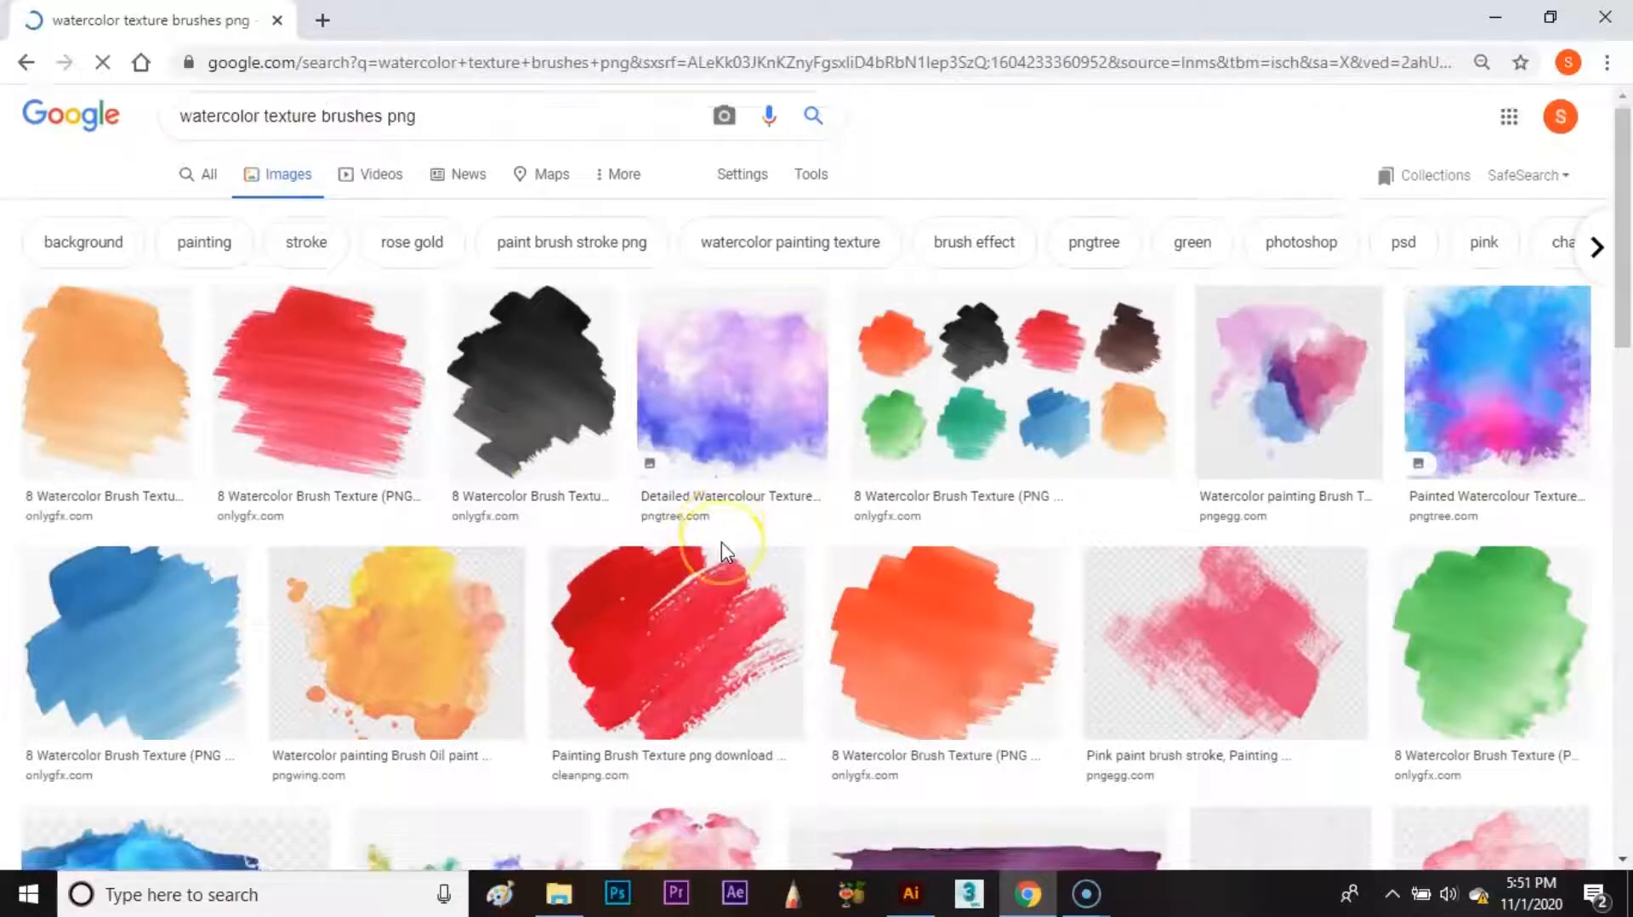
scroll(725, 553, "down", 2)
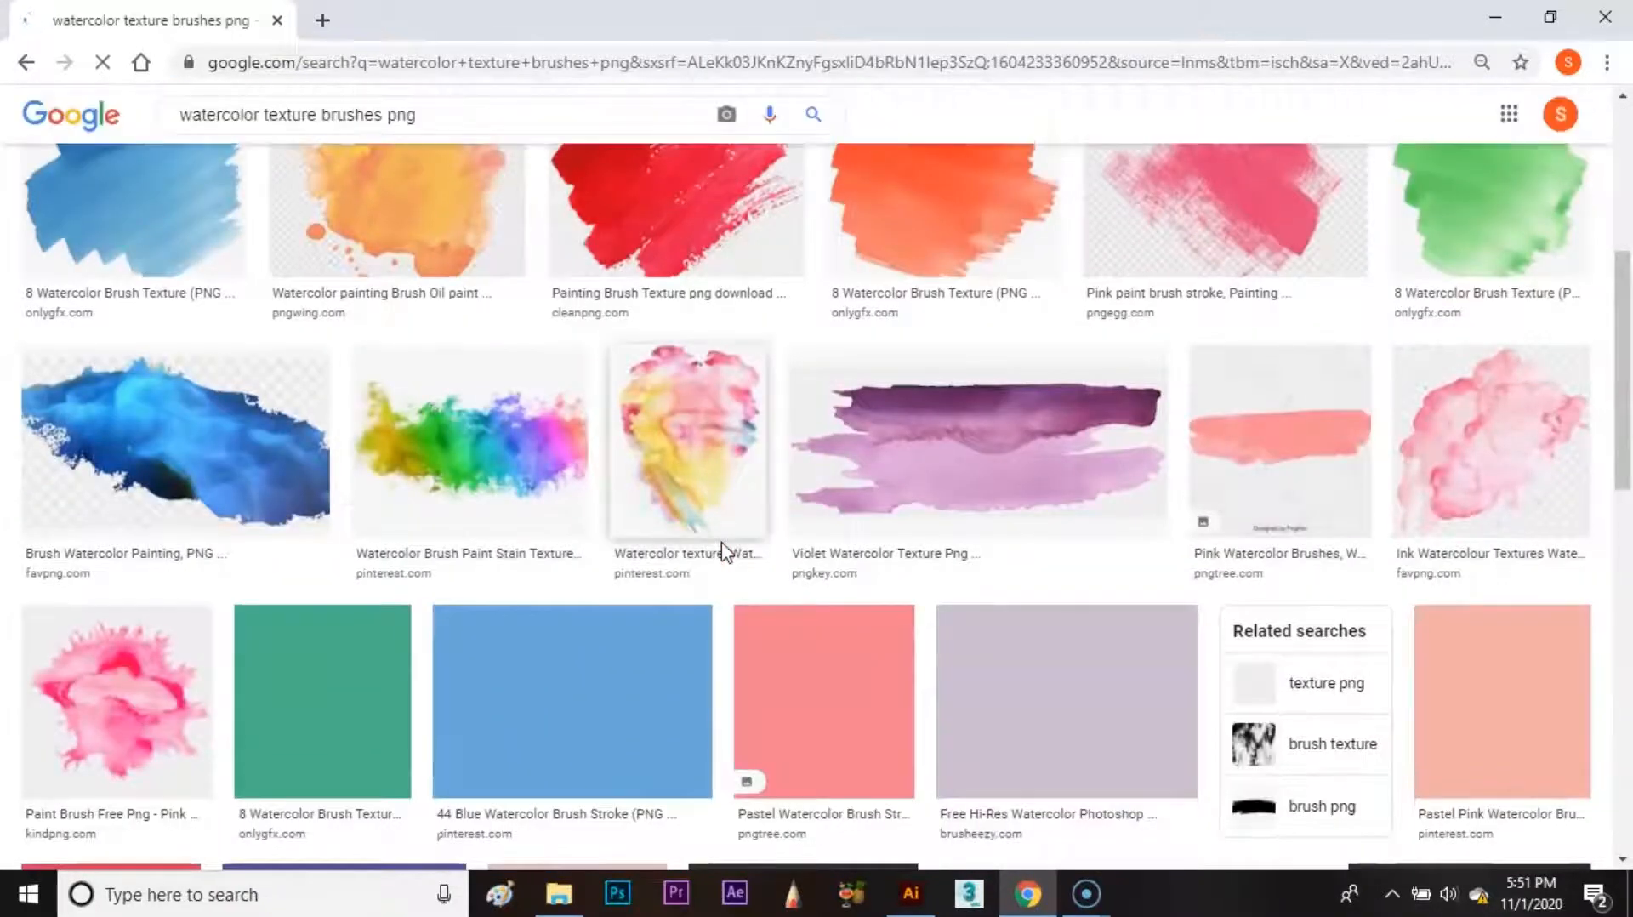
scroll(723, 553, "up", 4)
scroll(723, 553, "down", 5)
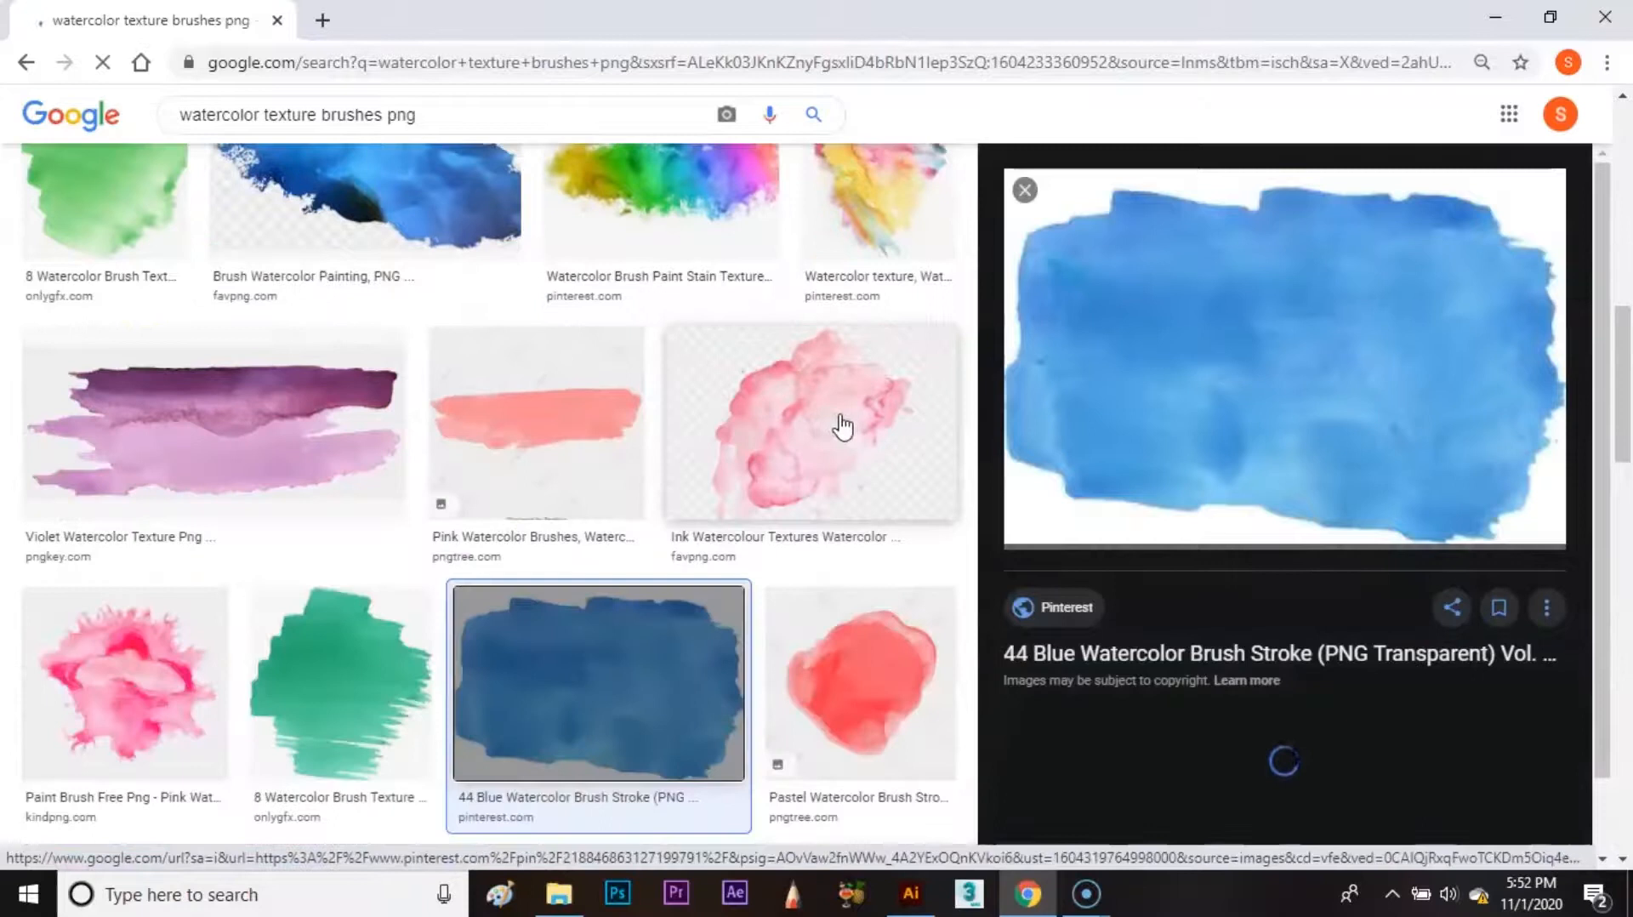
right_click(1228, 330)
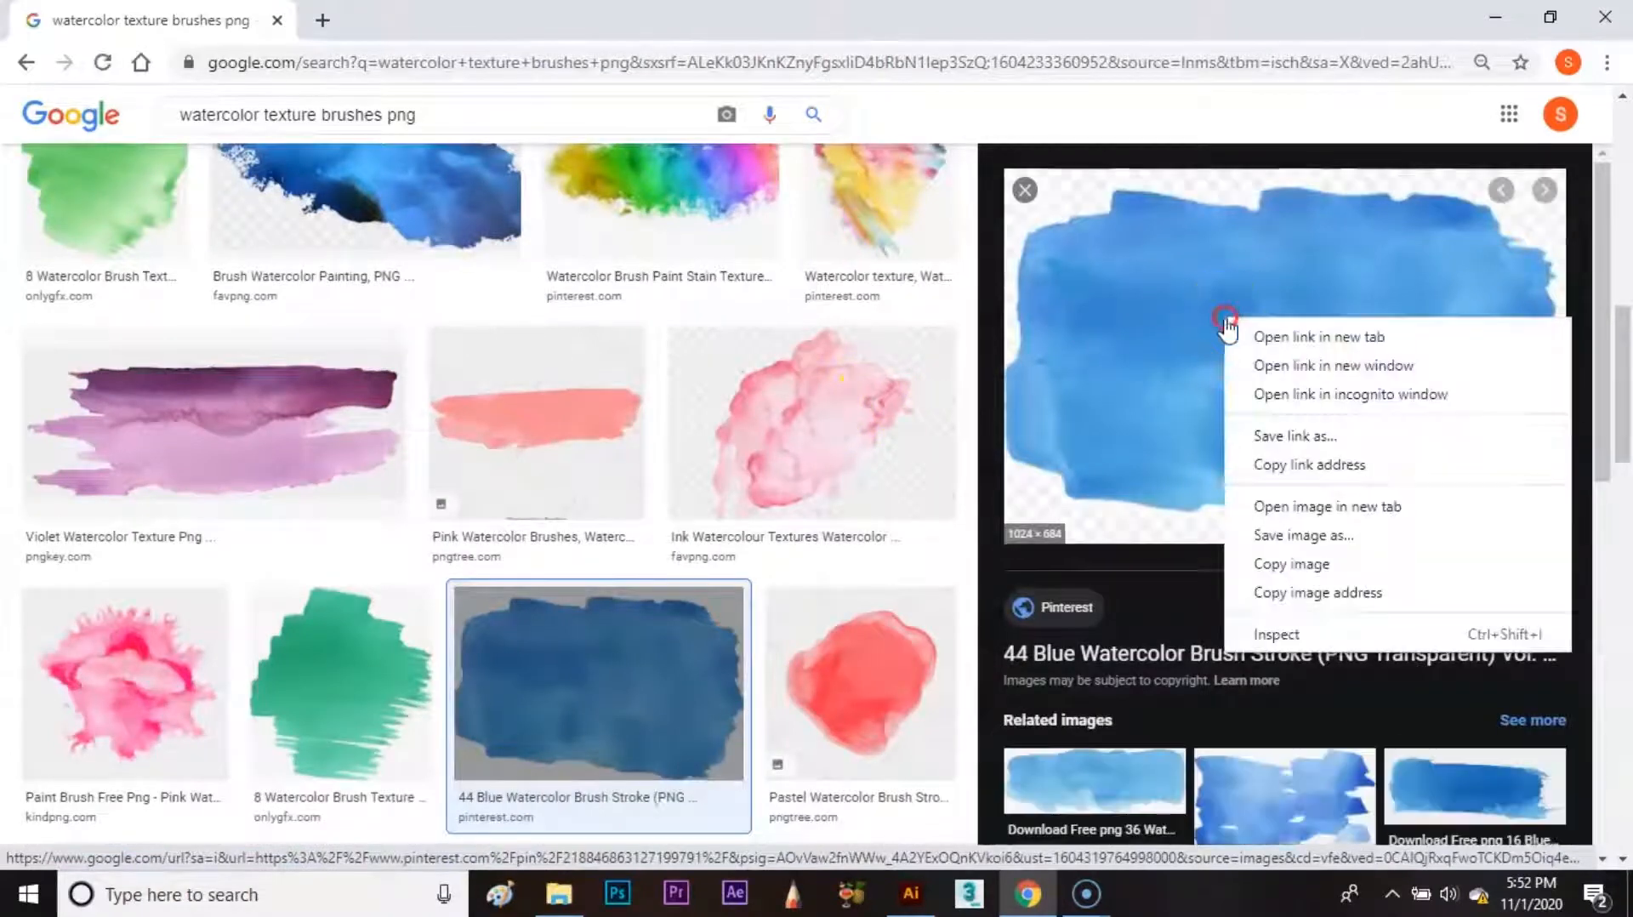
left_click(1314, 535)
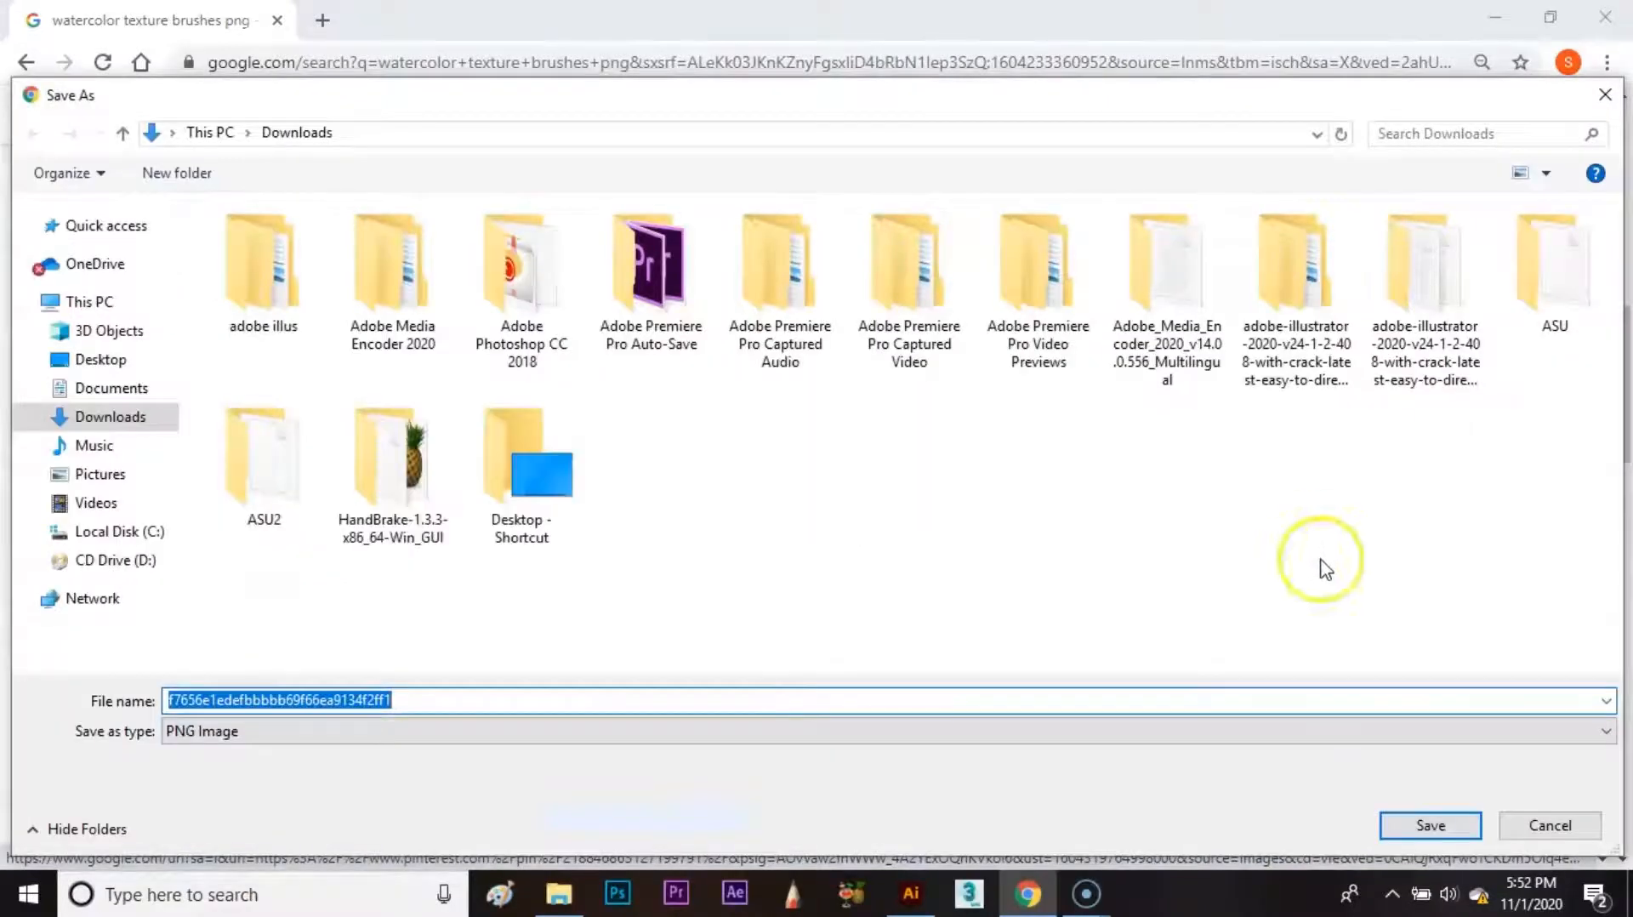
left_click(1432, 827)
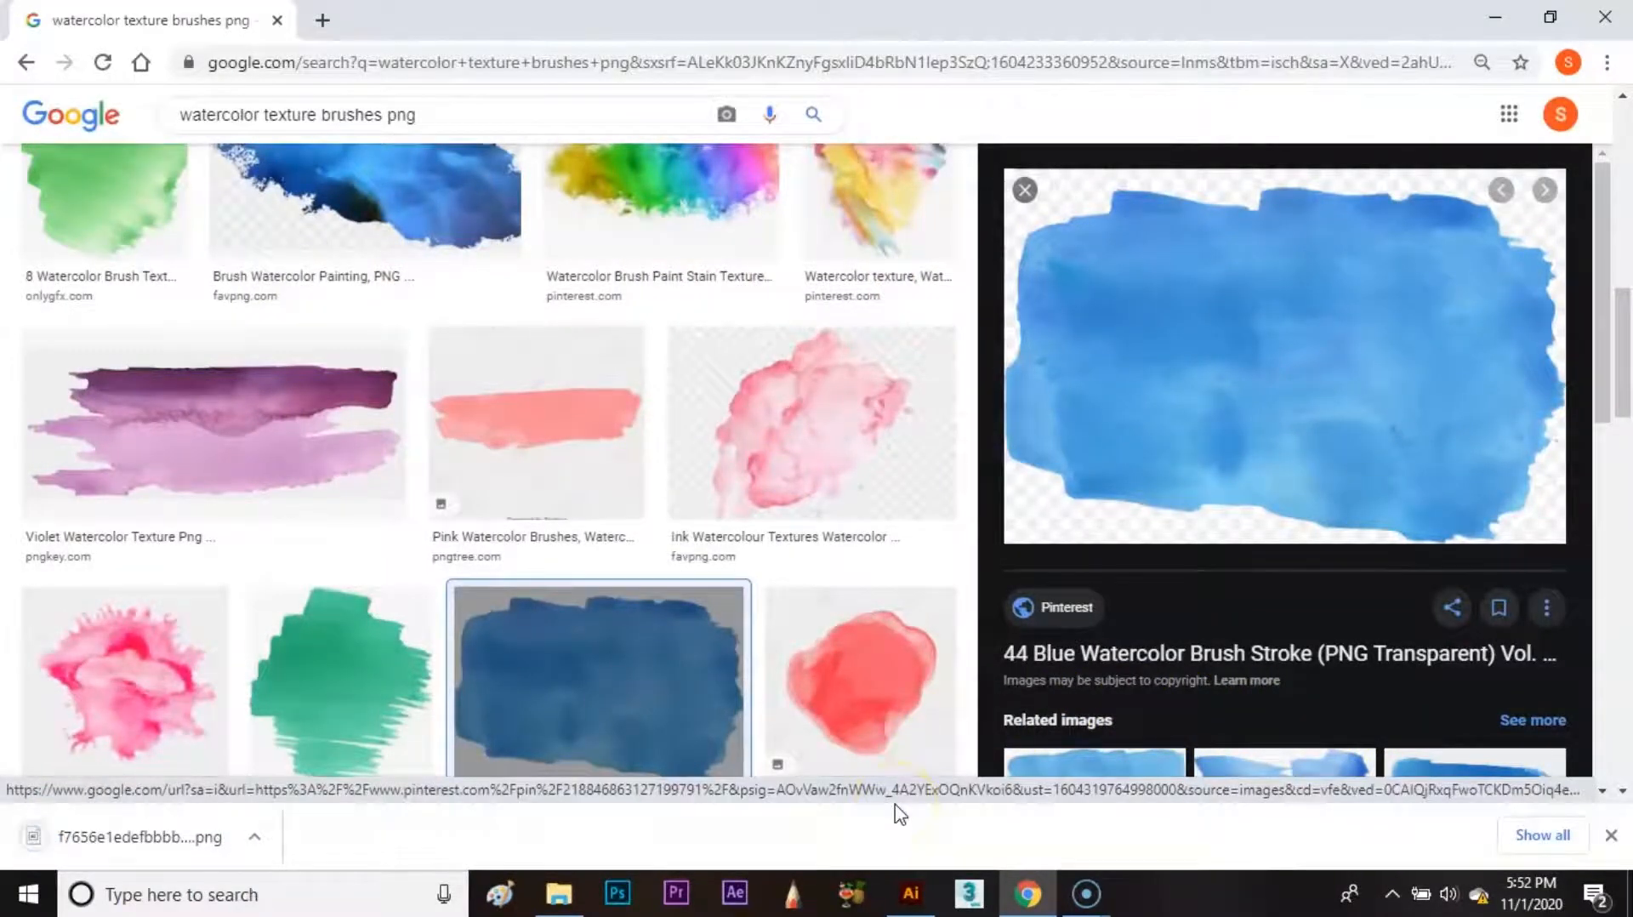
- Place the downloaded blue watercolor PNG in the open Illustrator document and move it toward the artboard's upper-left area
left_click(201, 836)
left_click_drag(201, 832, 672, 431)
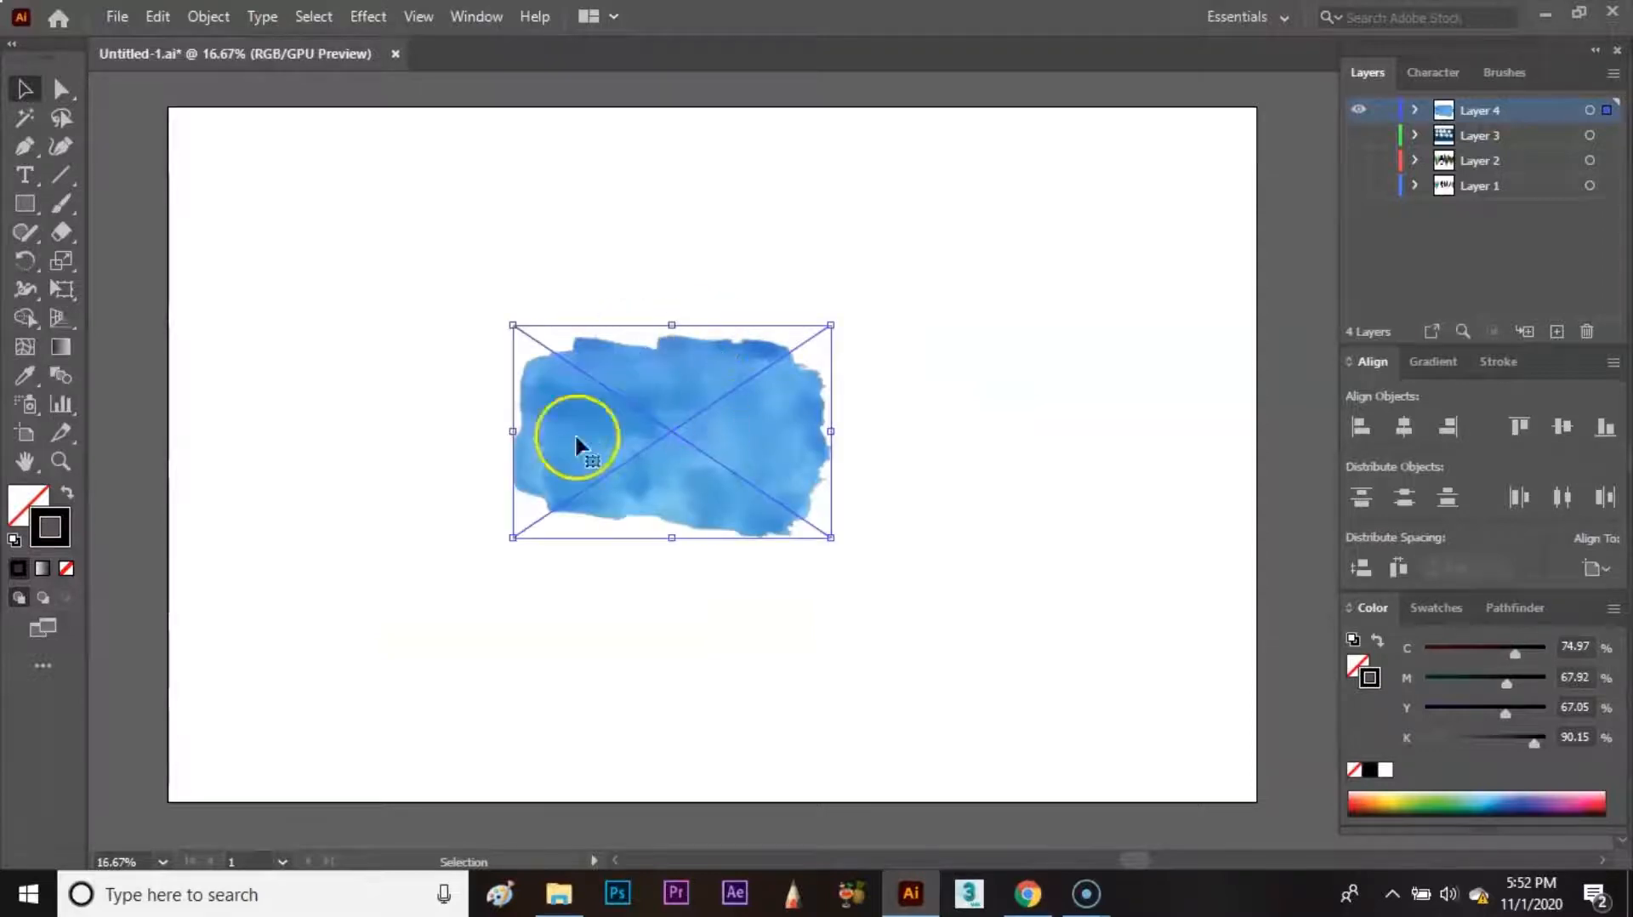
left_click_drag(677, 499, 520, 392)
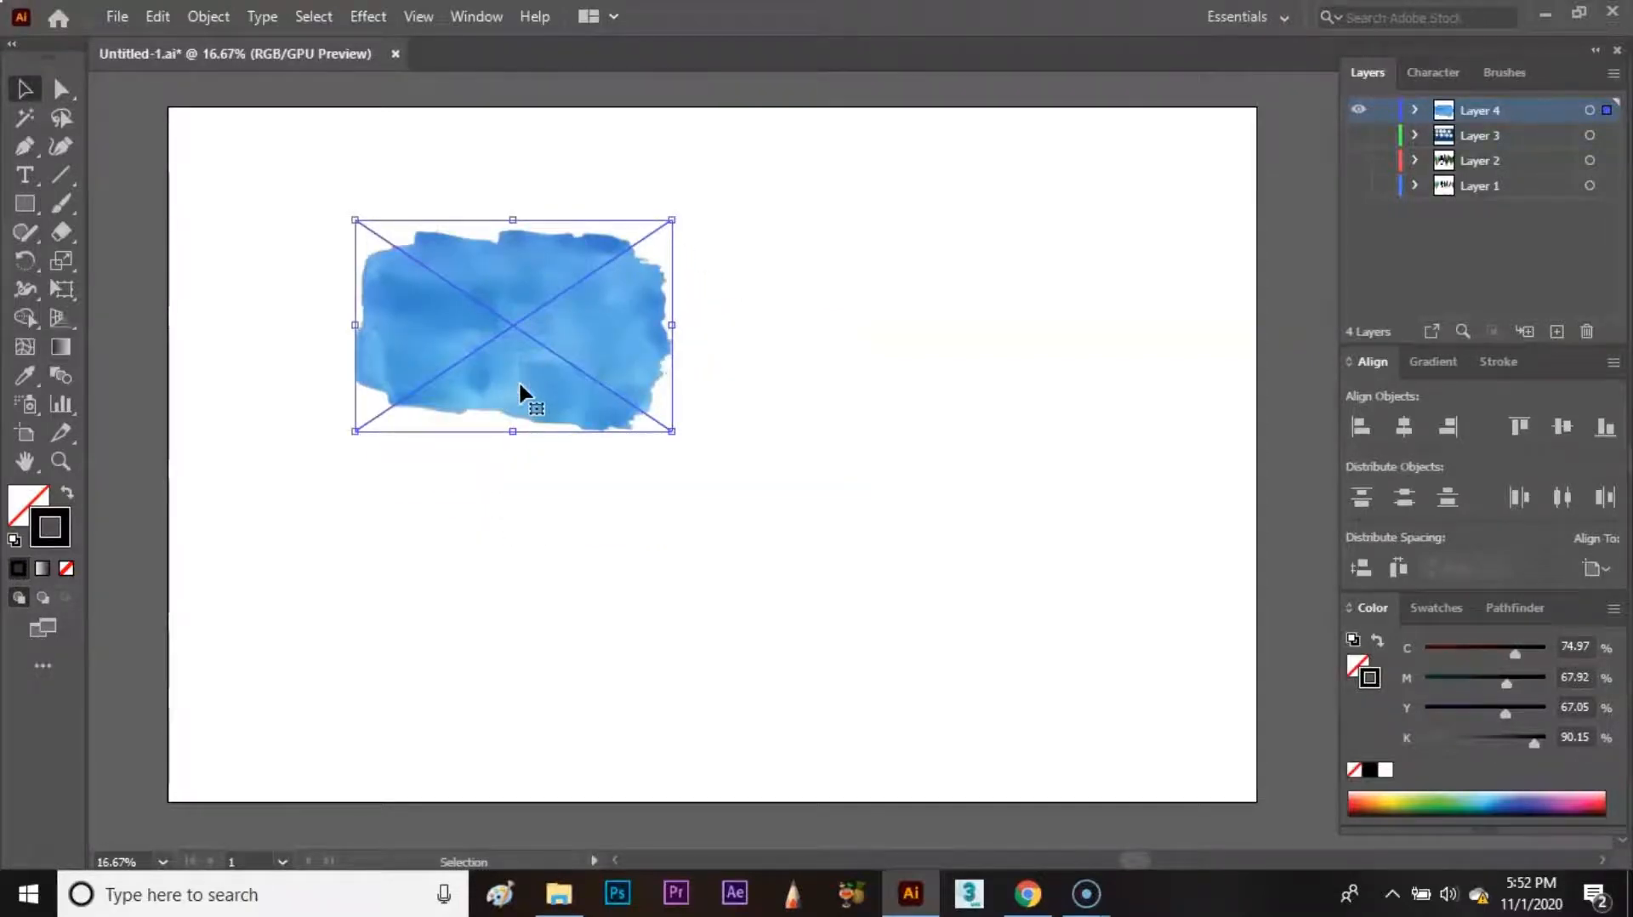
- Rasterize the blue image in RGB at 300 ppi with a transparent background, and shrink it in the artboard's upper-left corner
left_click(214, 16)
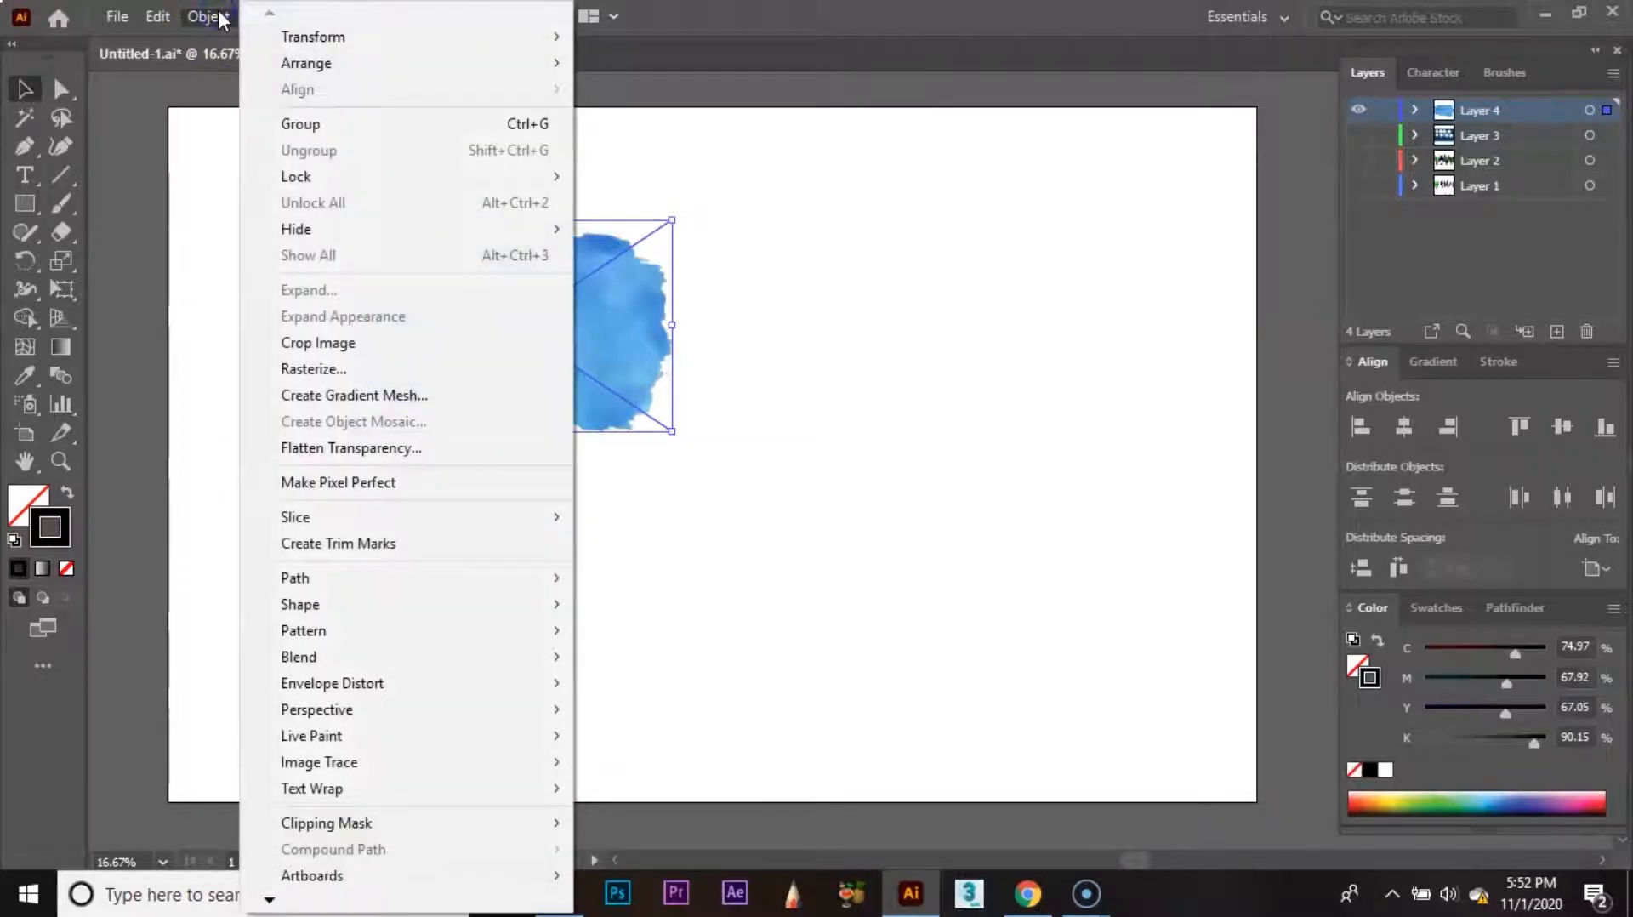
left_click(388, 366)
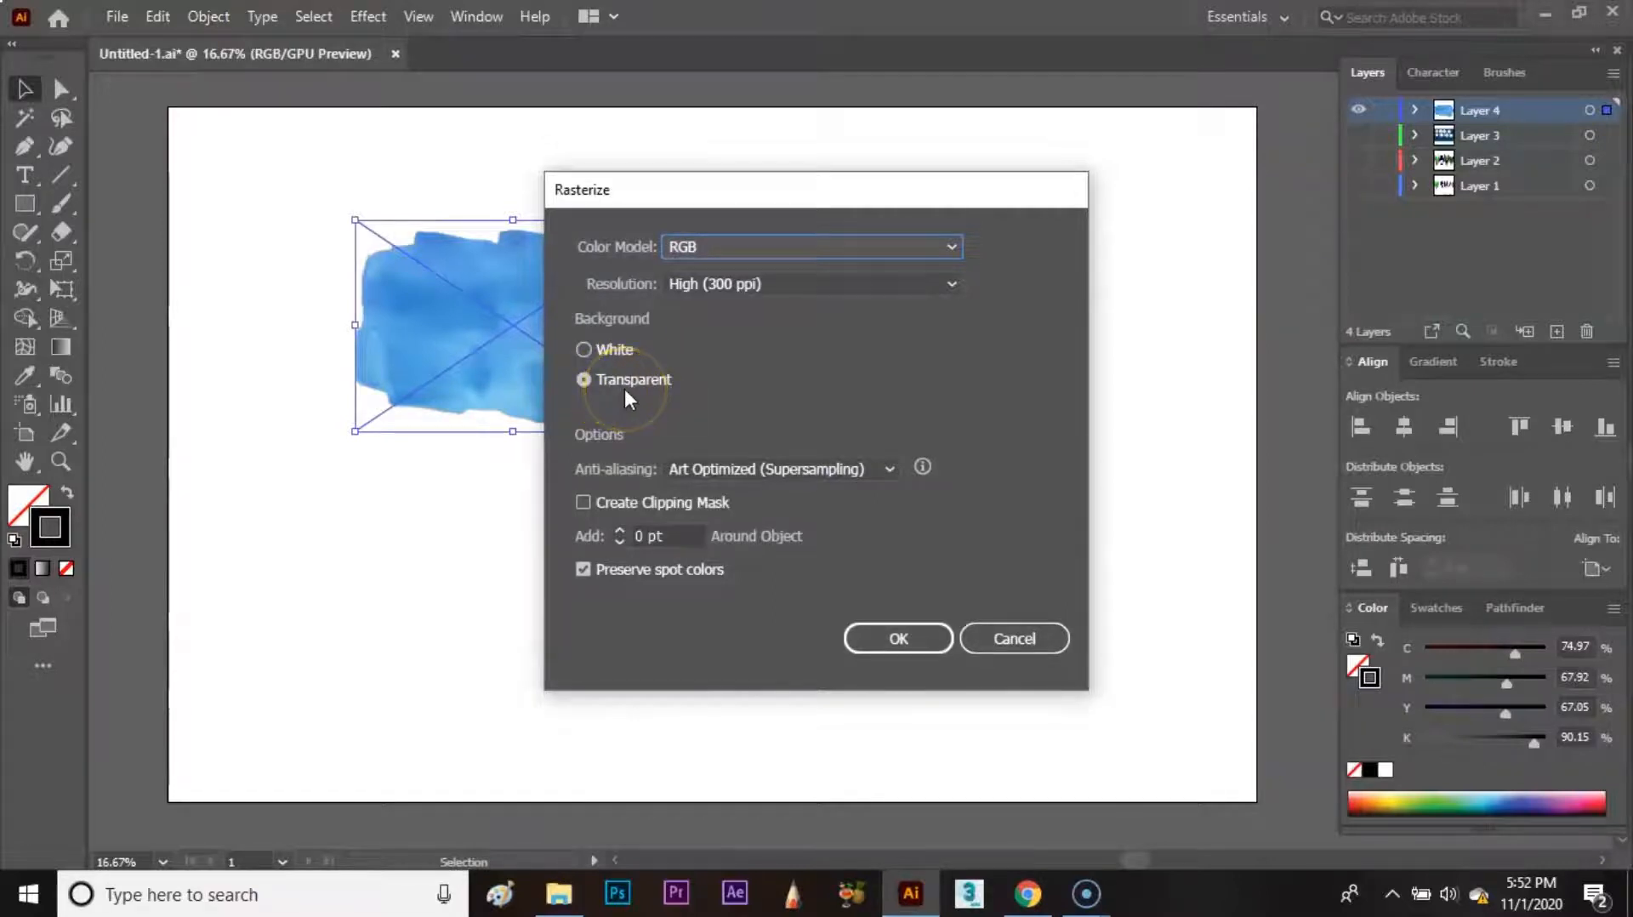
left_click(898, 638)
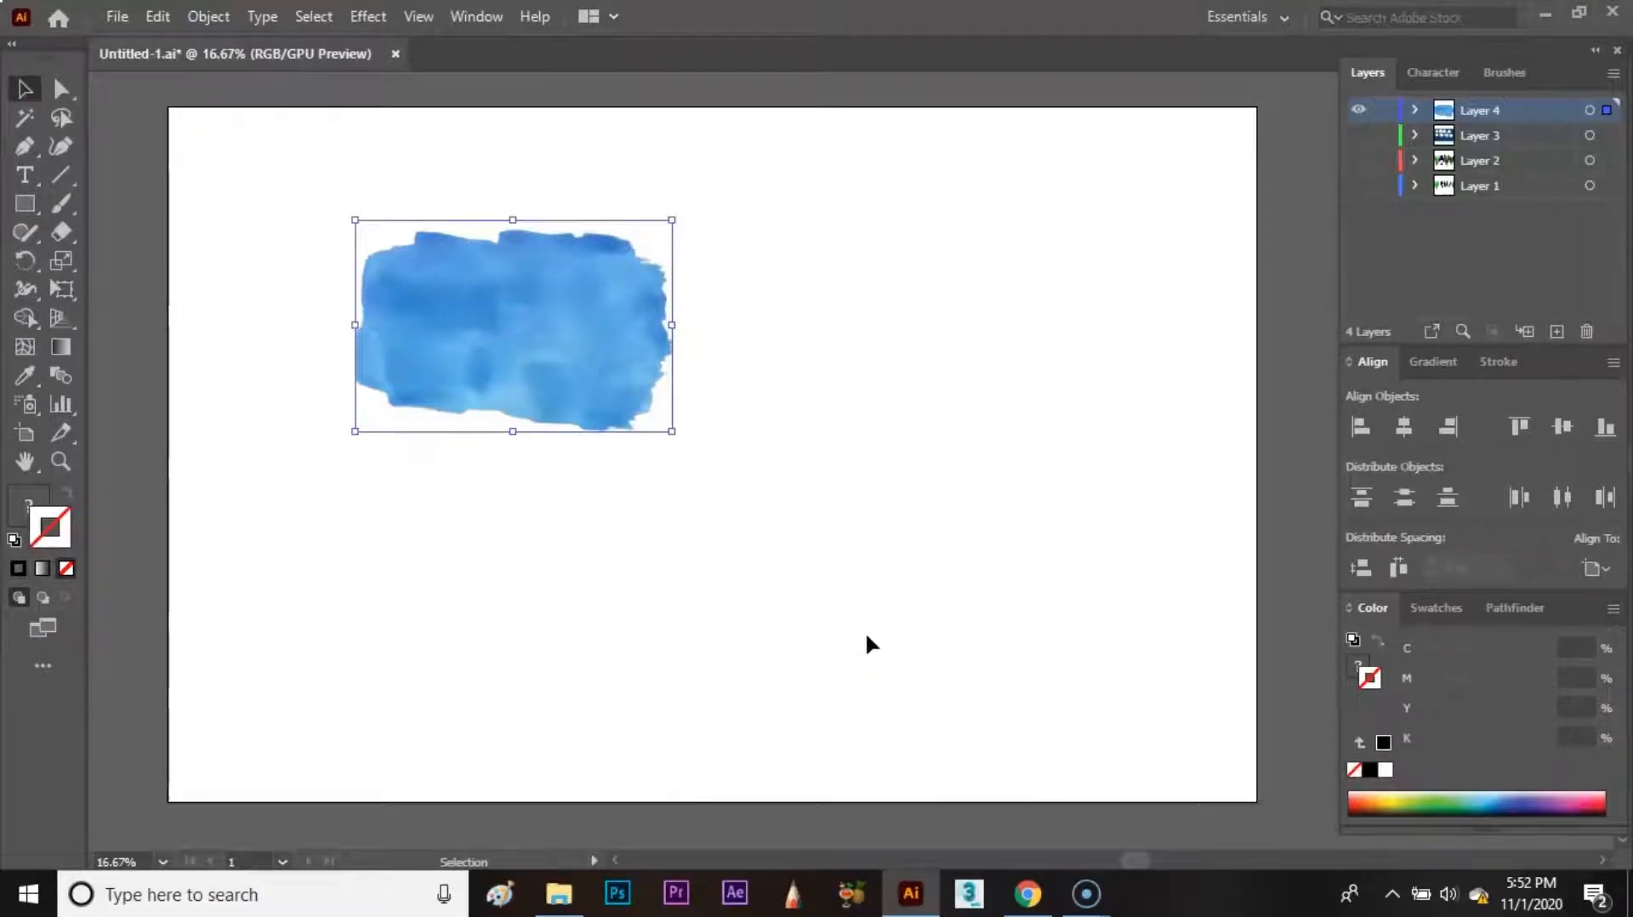
left_click_drag(588, 376, 430, 307)
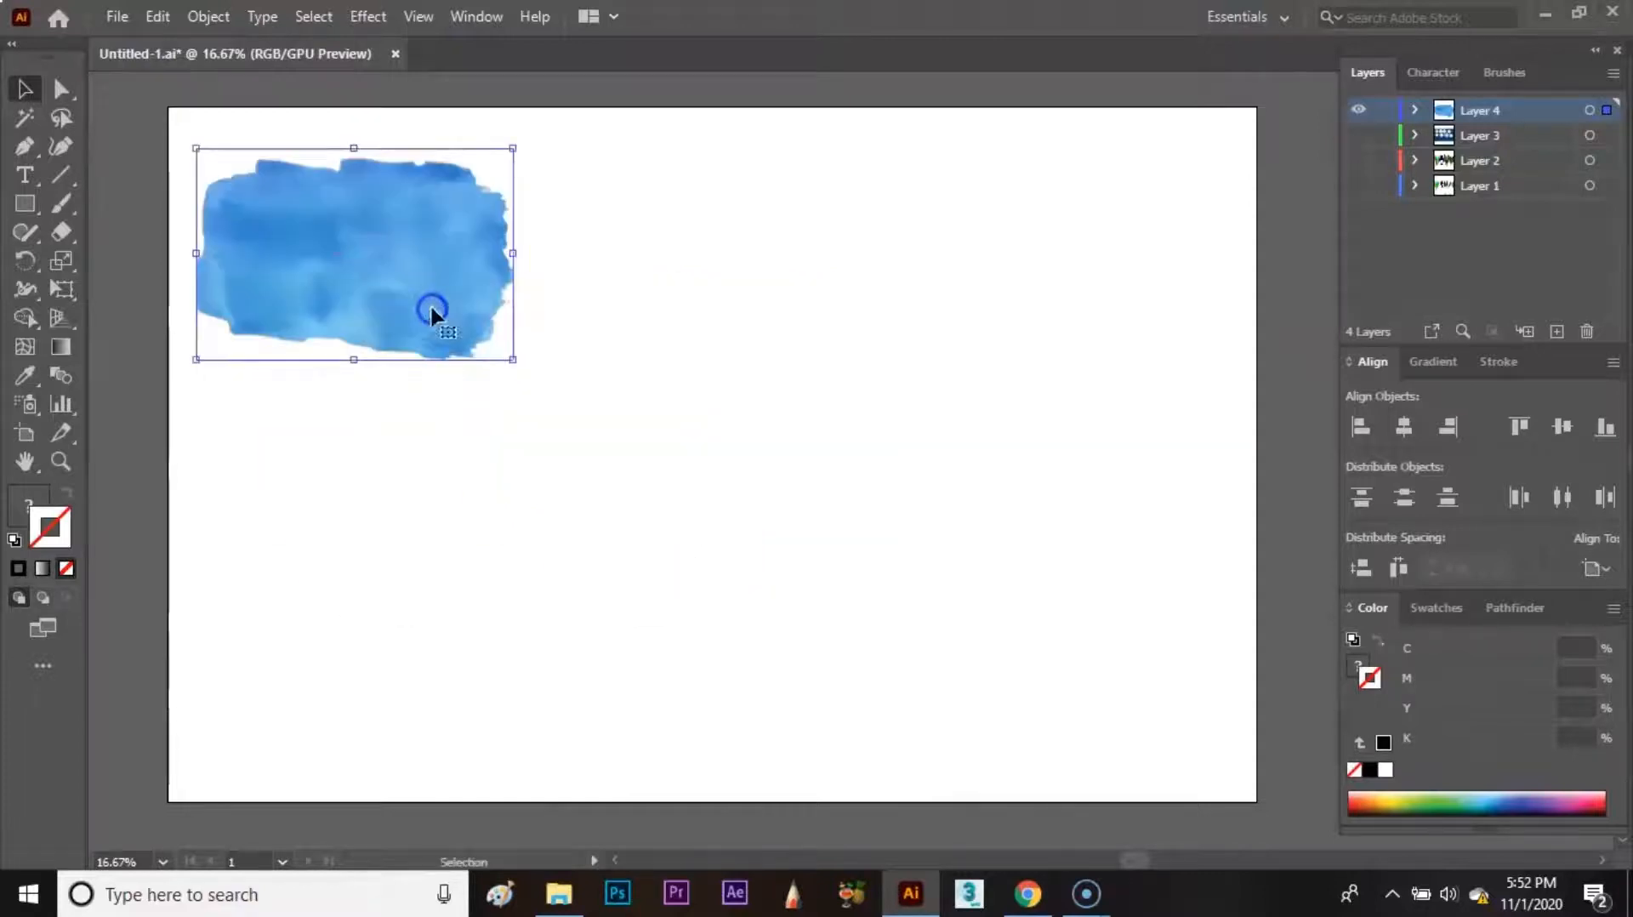
left_click_drag(514, 150, 440, 195)
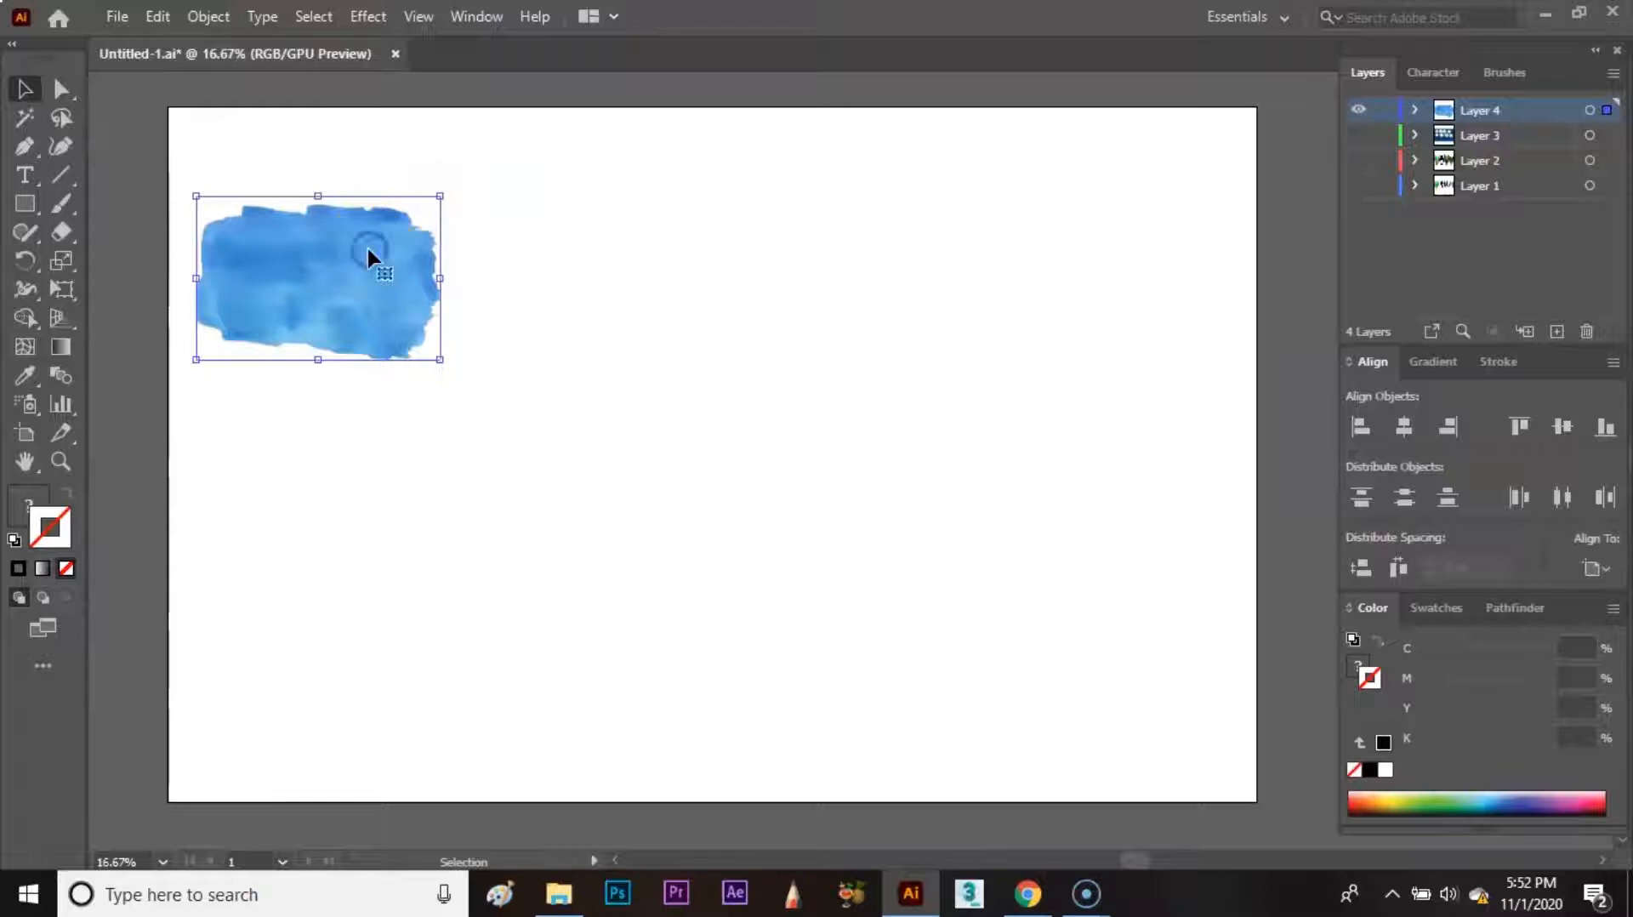
- Create a new art brush named 1 from the selected blue texture, keeping Stretch to Fit Stroke Length
left_click(1505, 72)
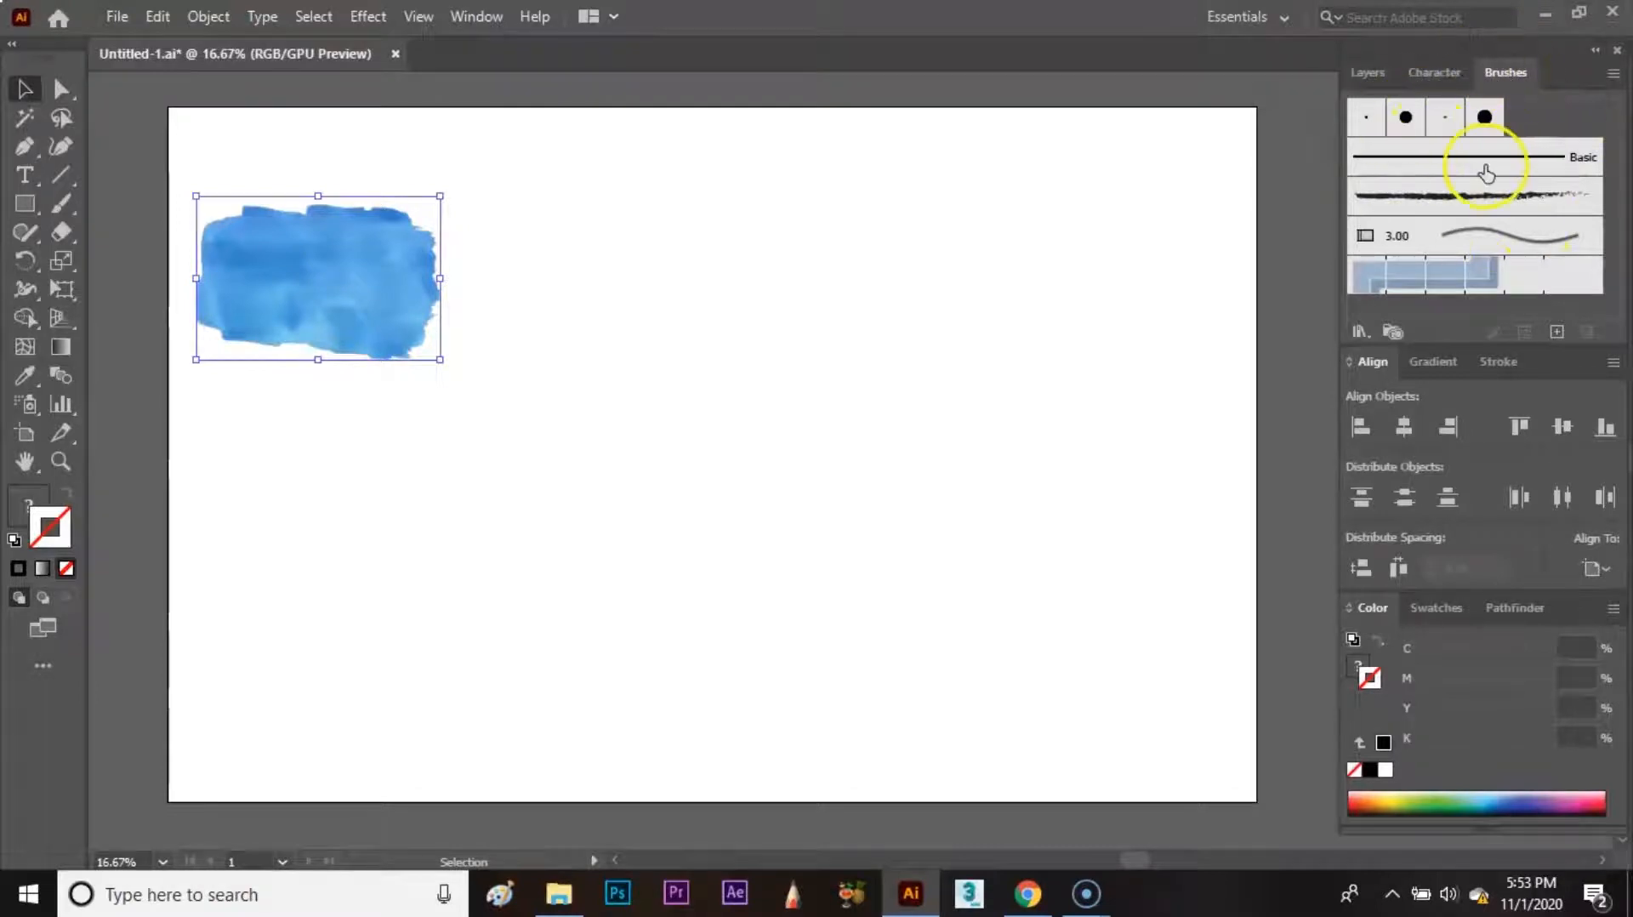
left_click(457, 17)
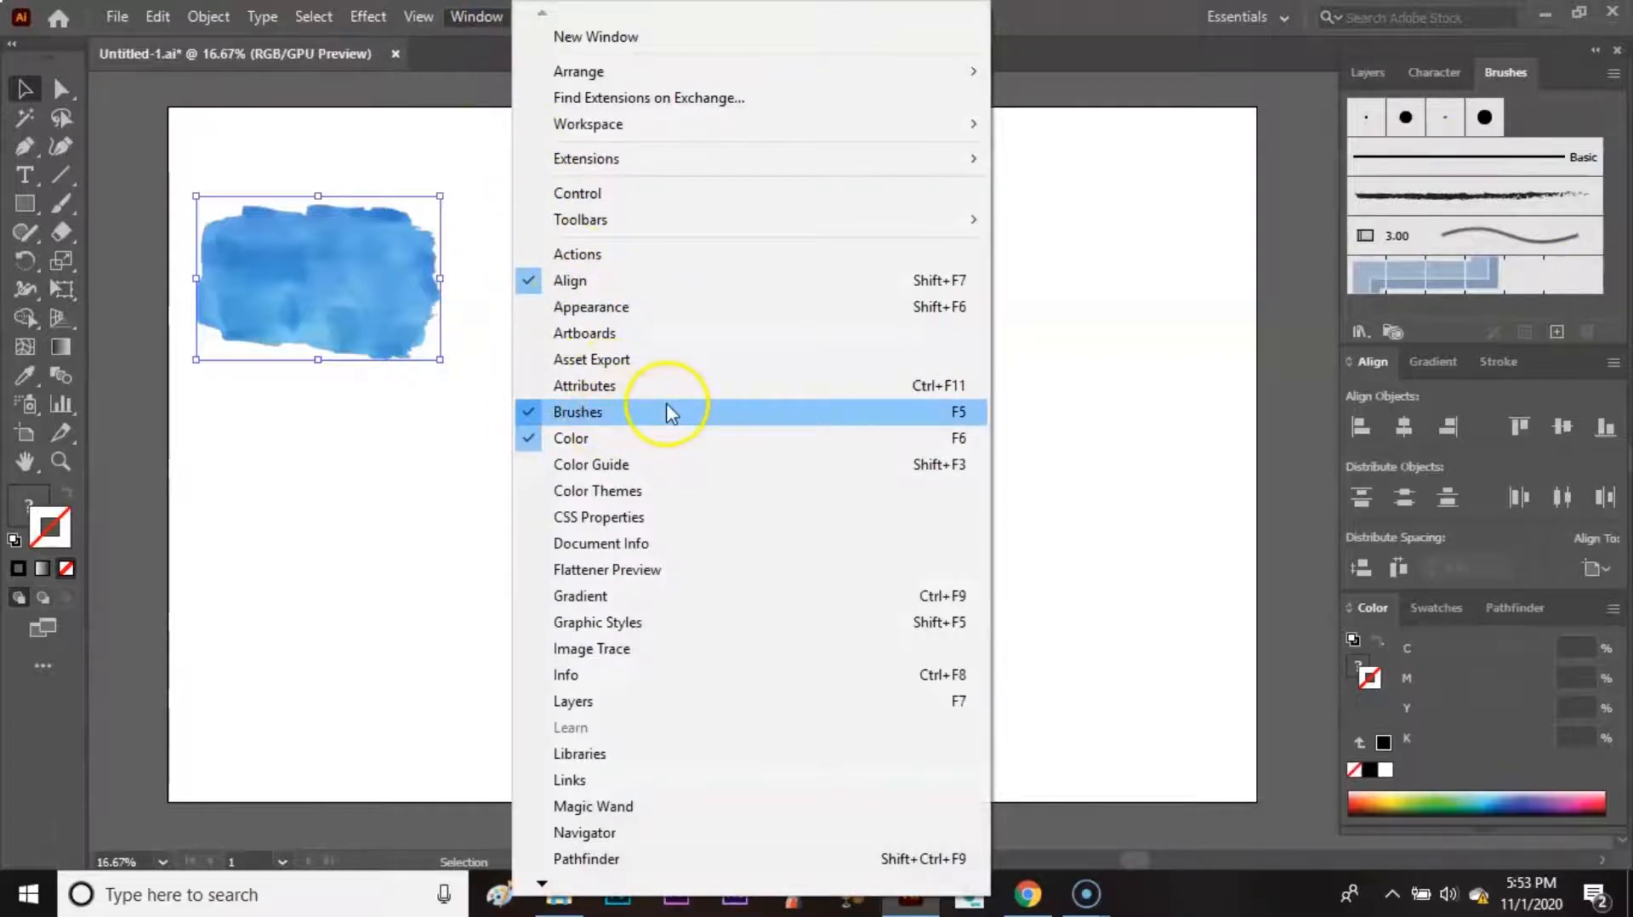
left_click(1558, 332)
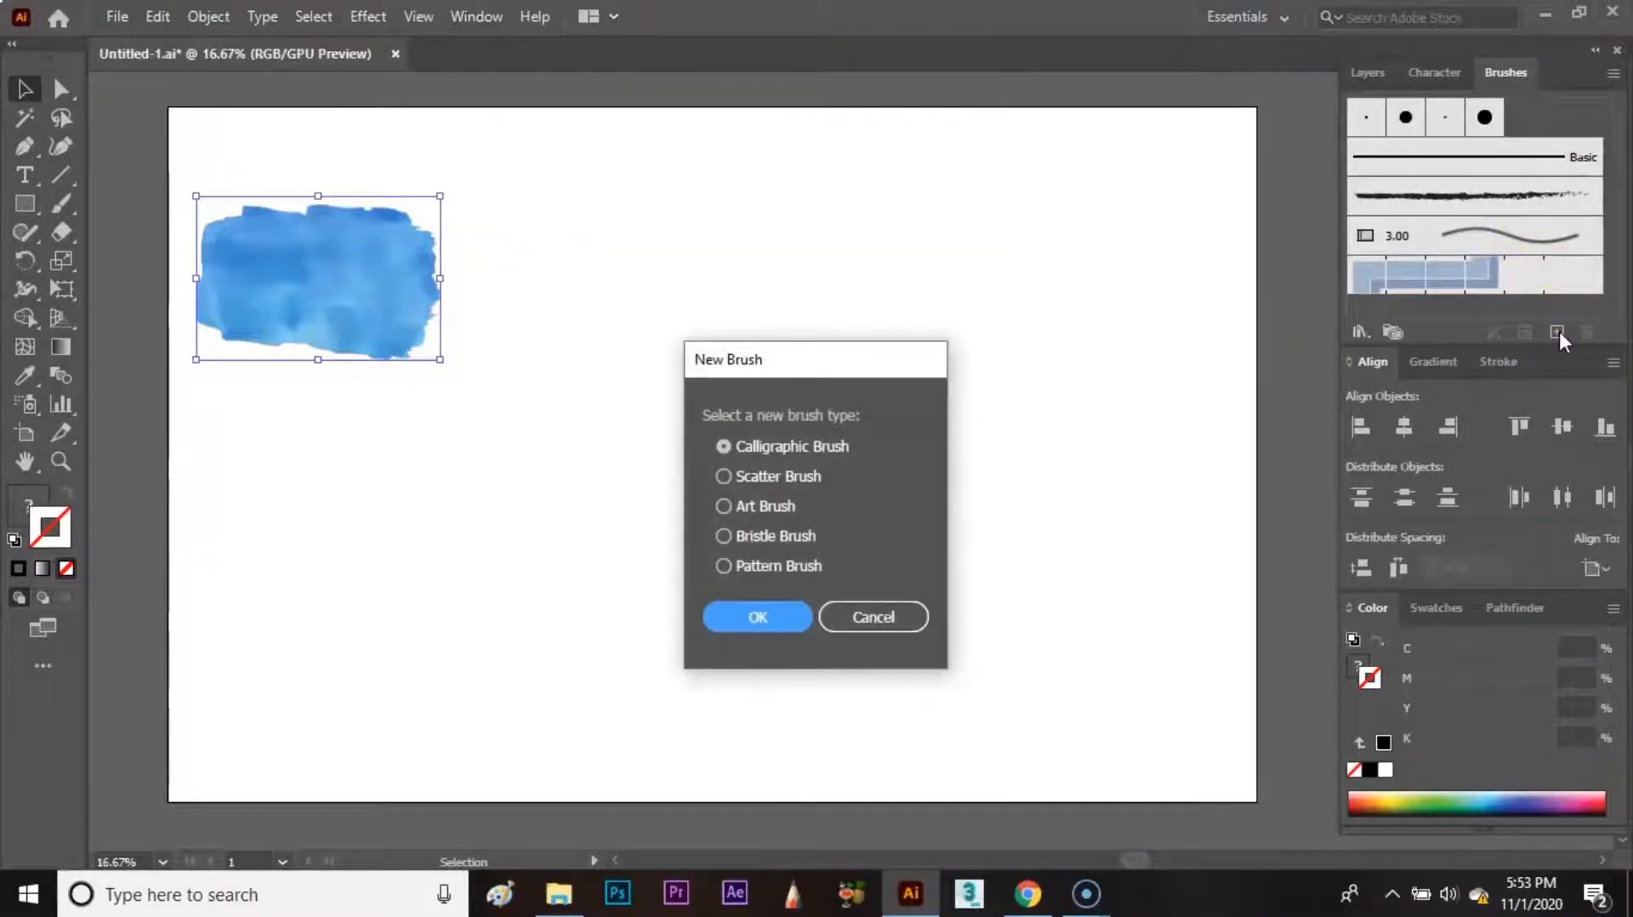
left_click(728, 506)
left_click(756, 616)
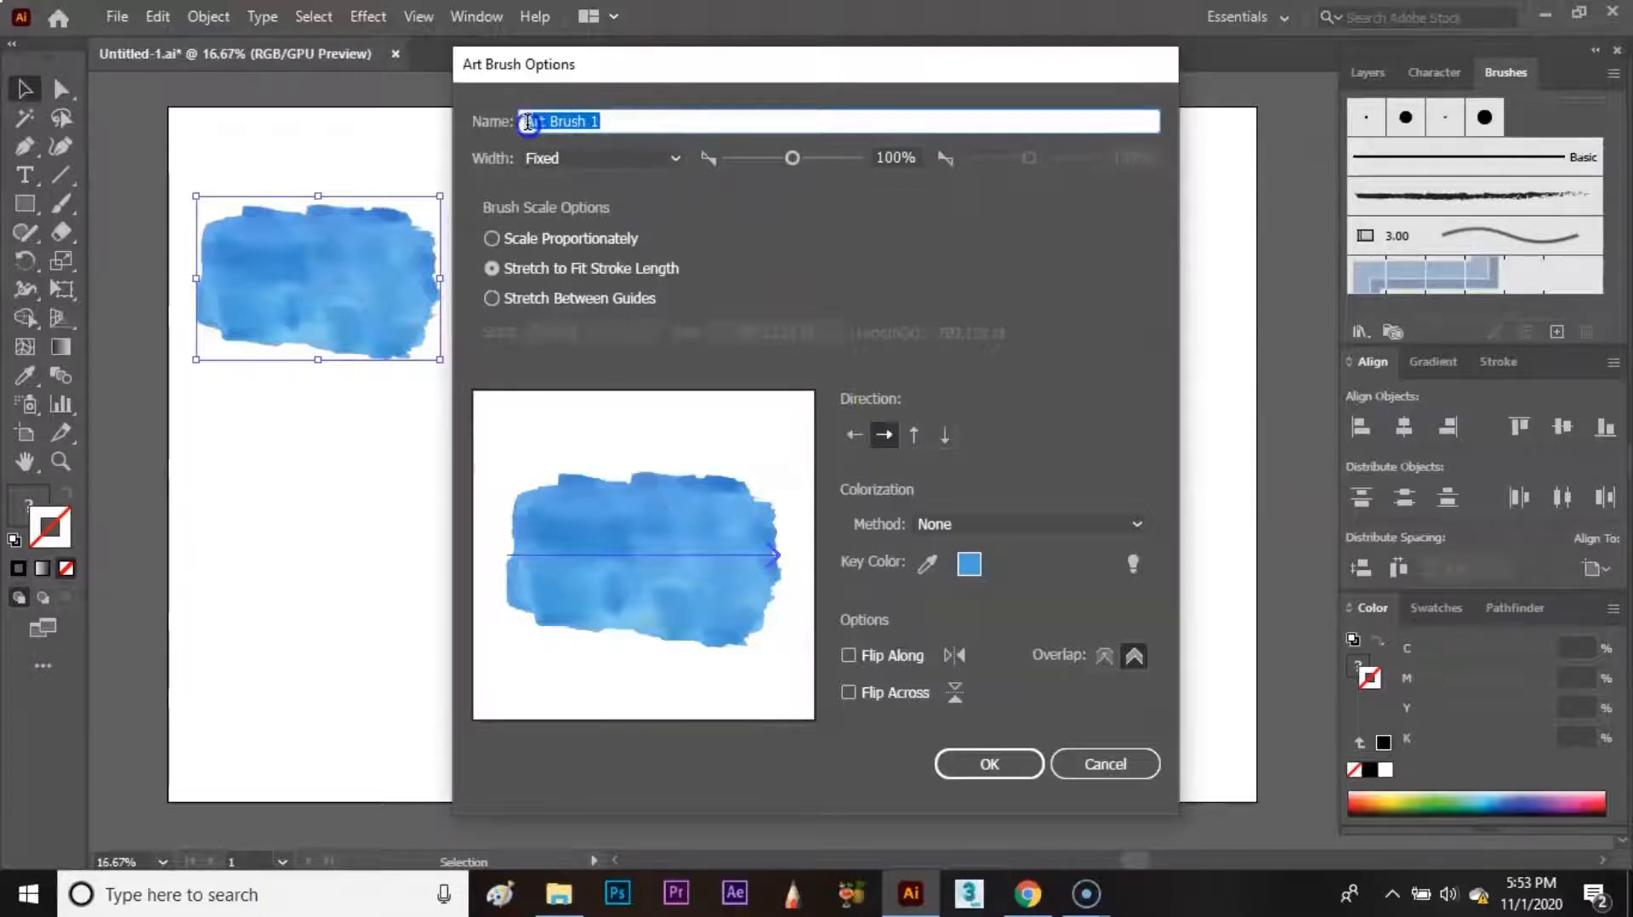
type("1")
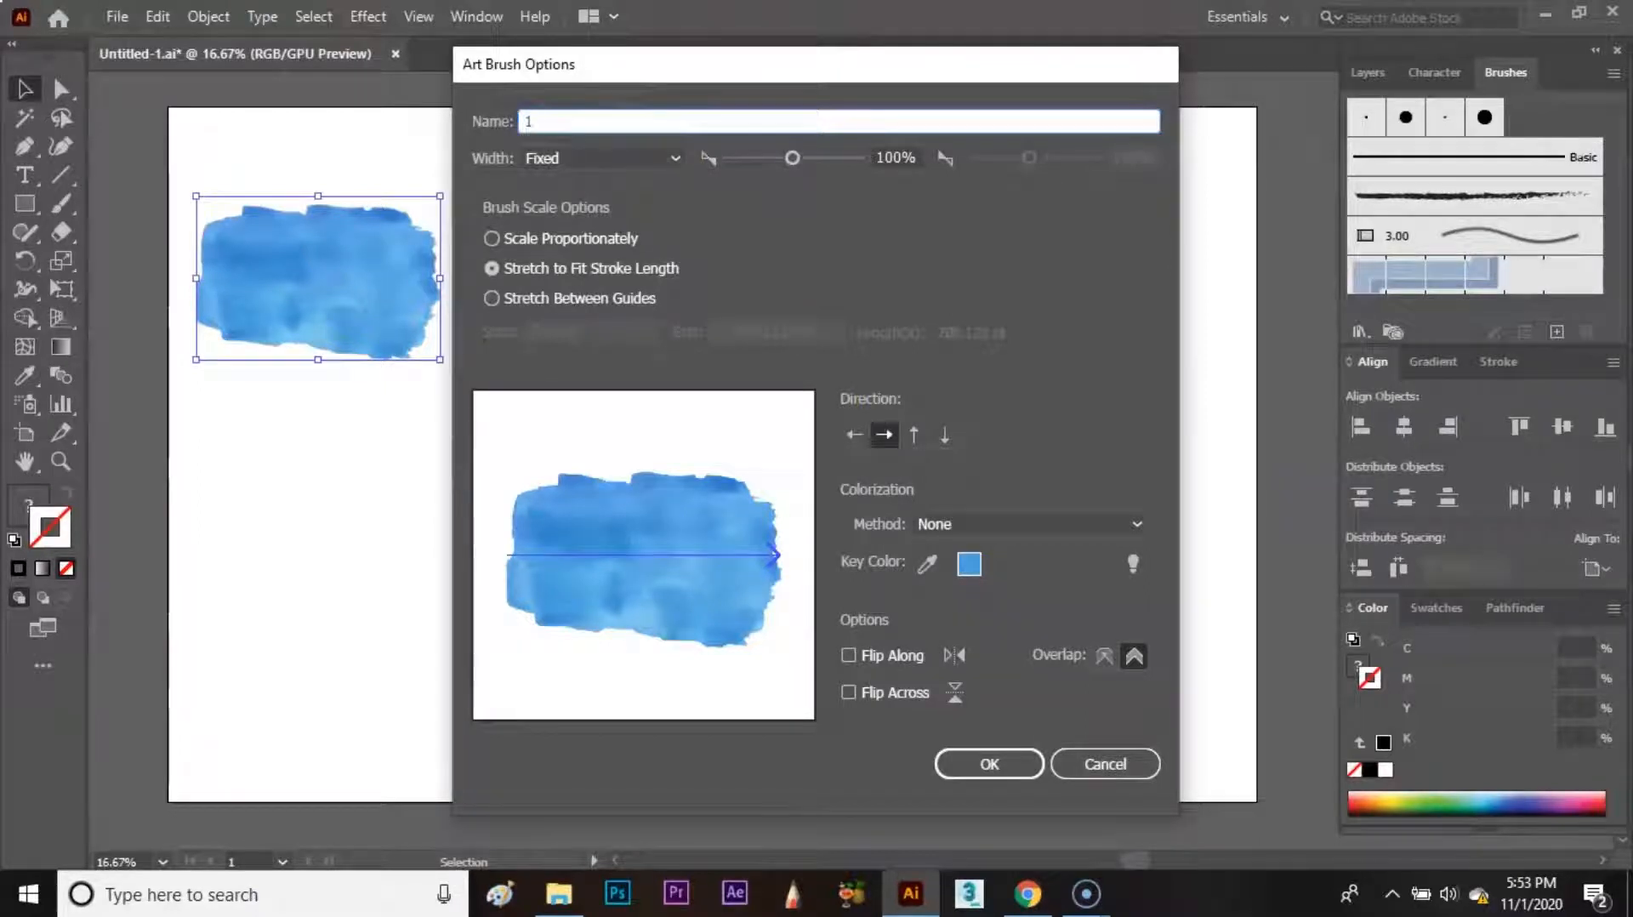
left_click(988, 763)
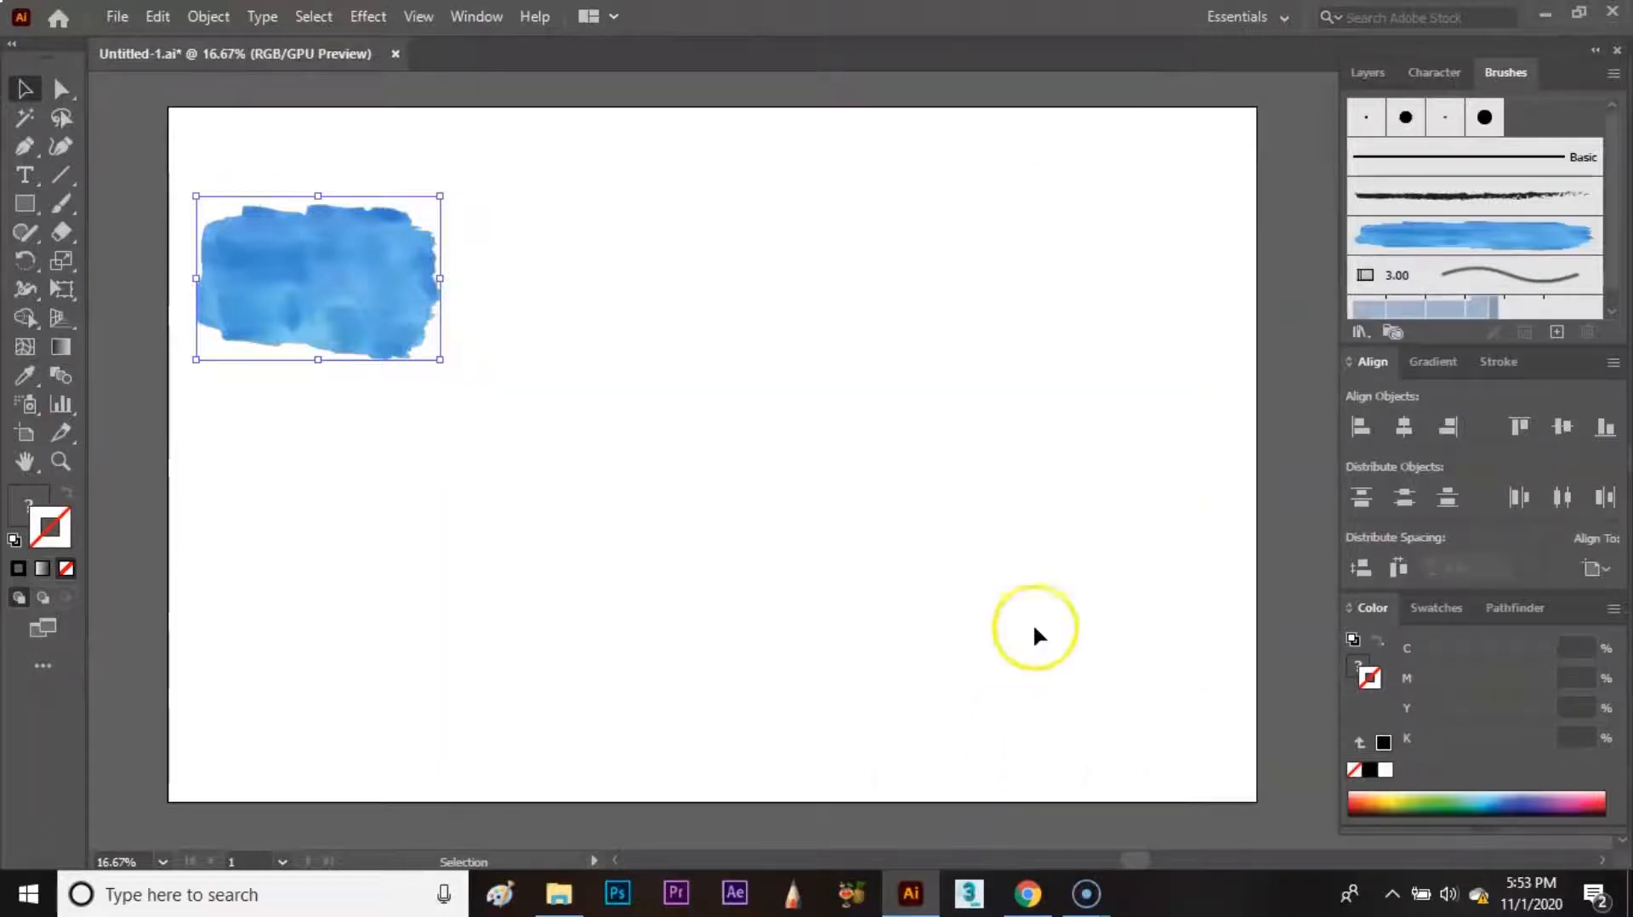
- Paint a wavy vertical, a curved diagonal and a straight vertical stroke on the artboard with the new blue art brush
left_click(1408, 246)
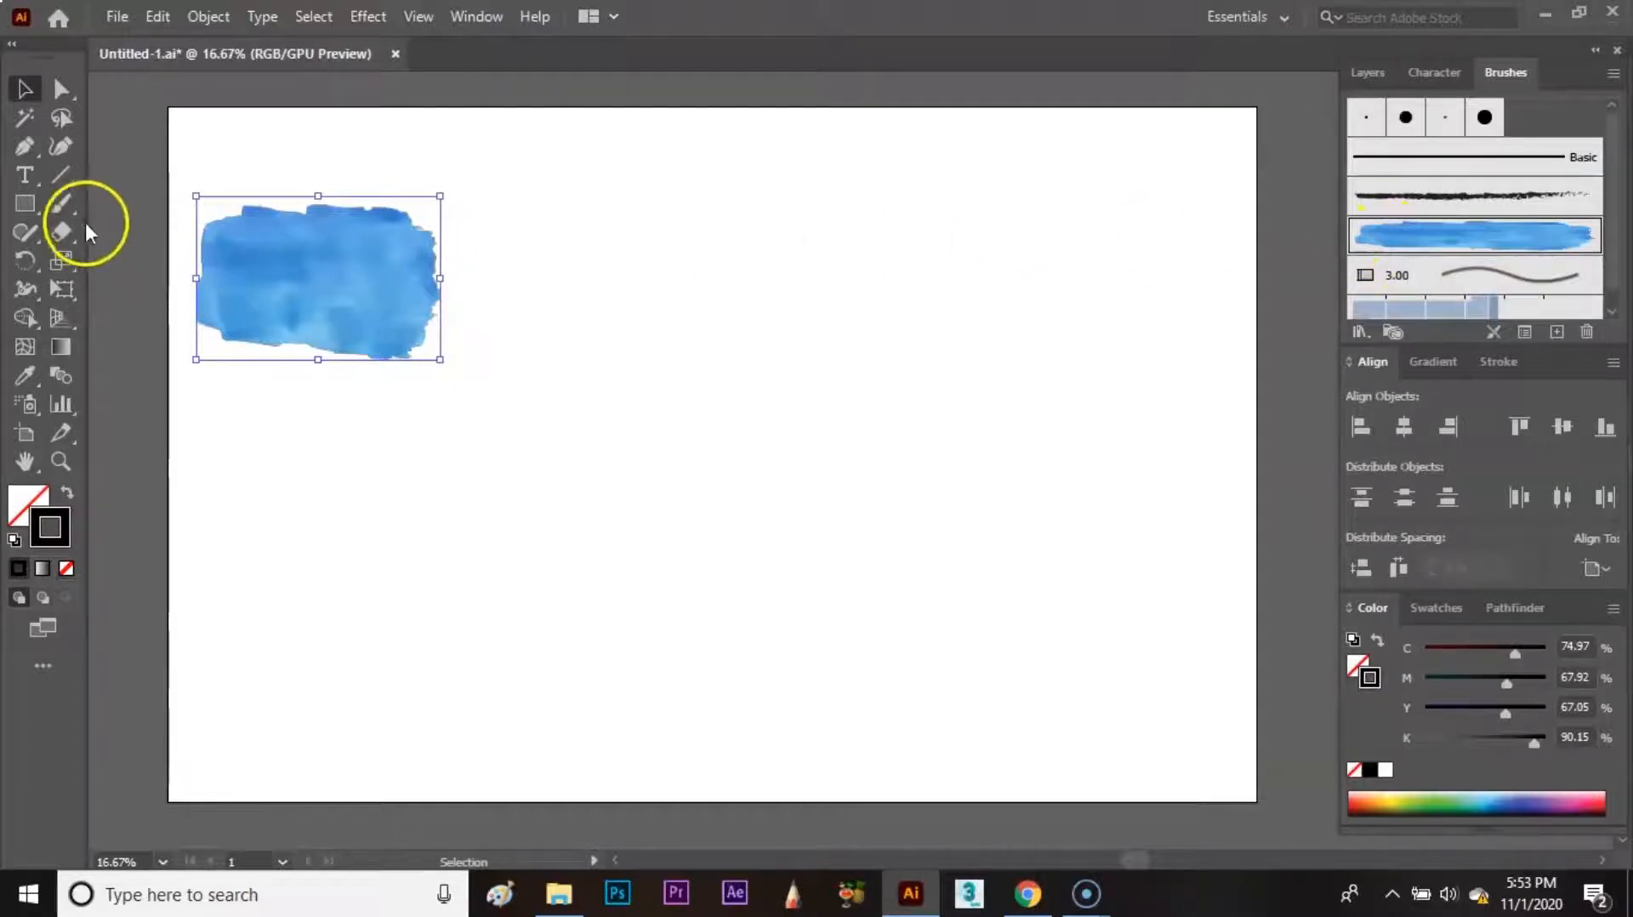
left_click(64, 203)
mouse_move(810, 189)
left_mouse_down()
mouse_move(804, 379)
mouse_move(848, 693)
left_mouse_up()
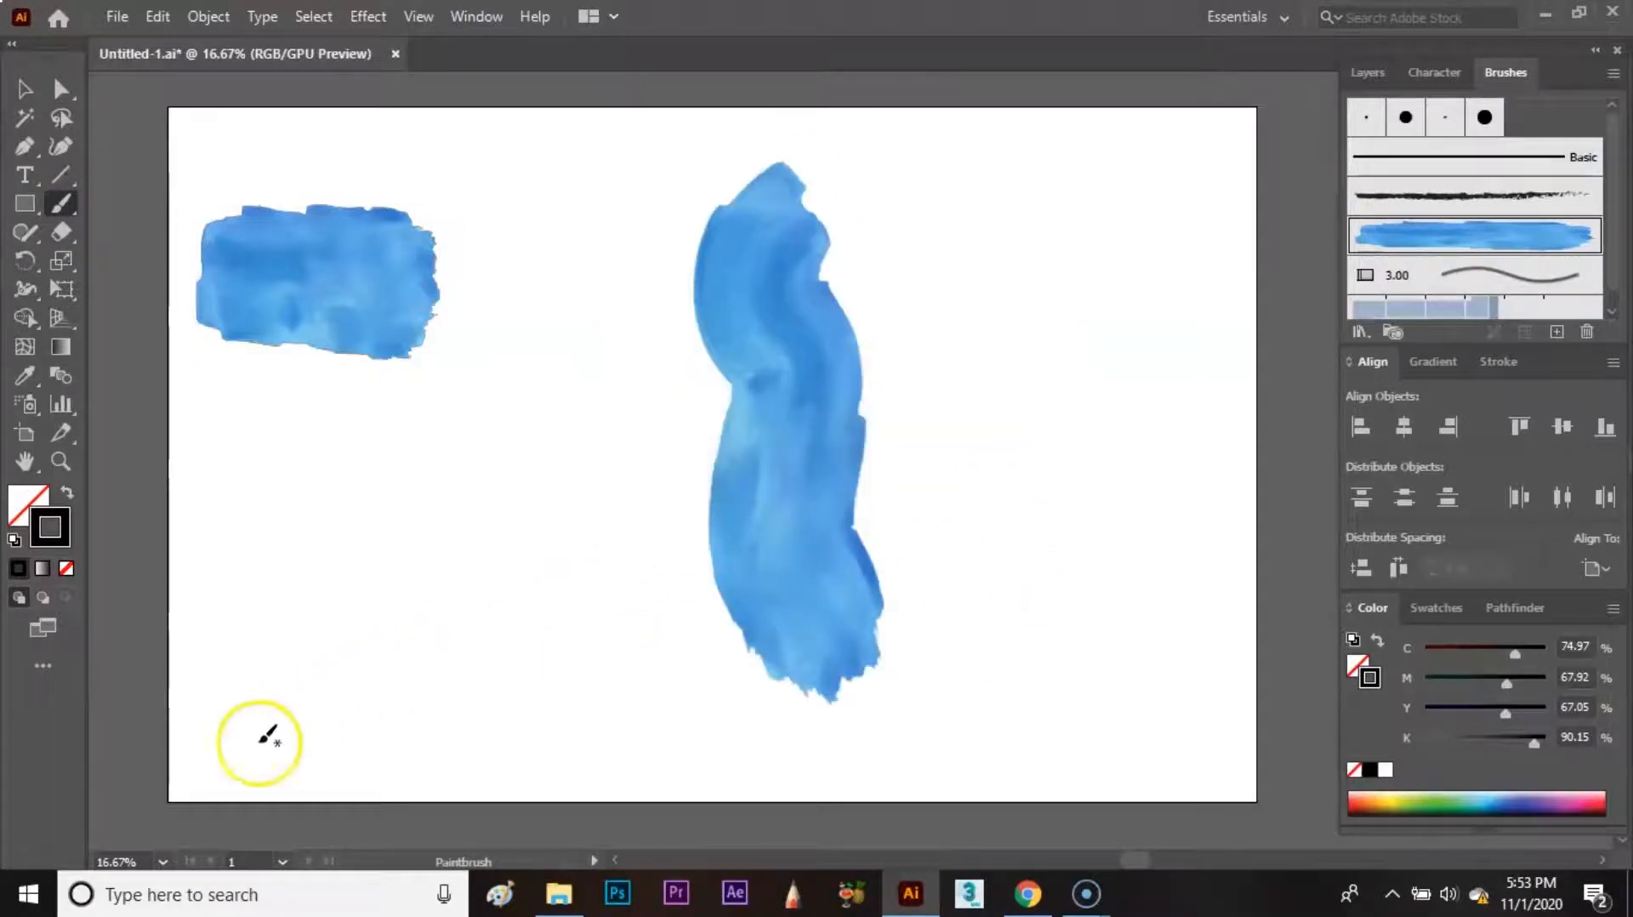
mouse_move(225, 761)
left_mouse_down()
mouse_move(487, 442)
mouse_move(511, 381)
left_mouse_up()
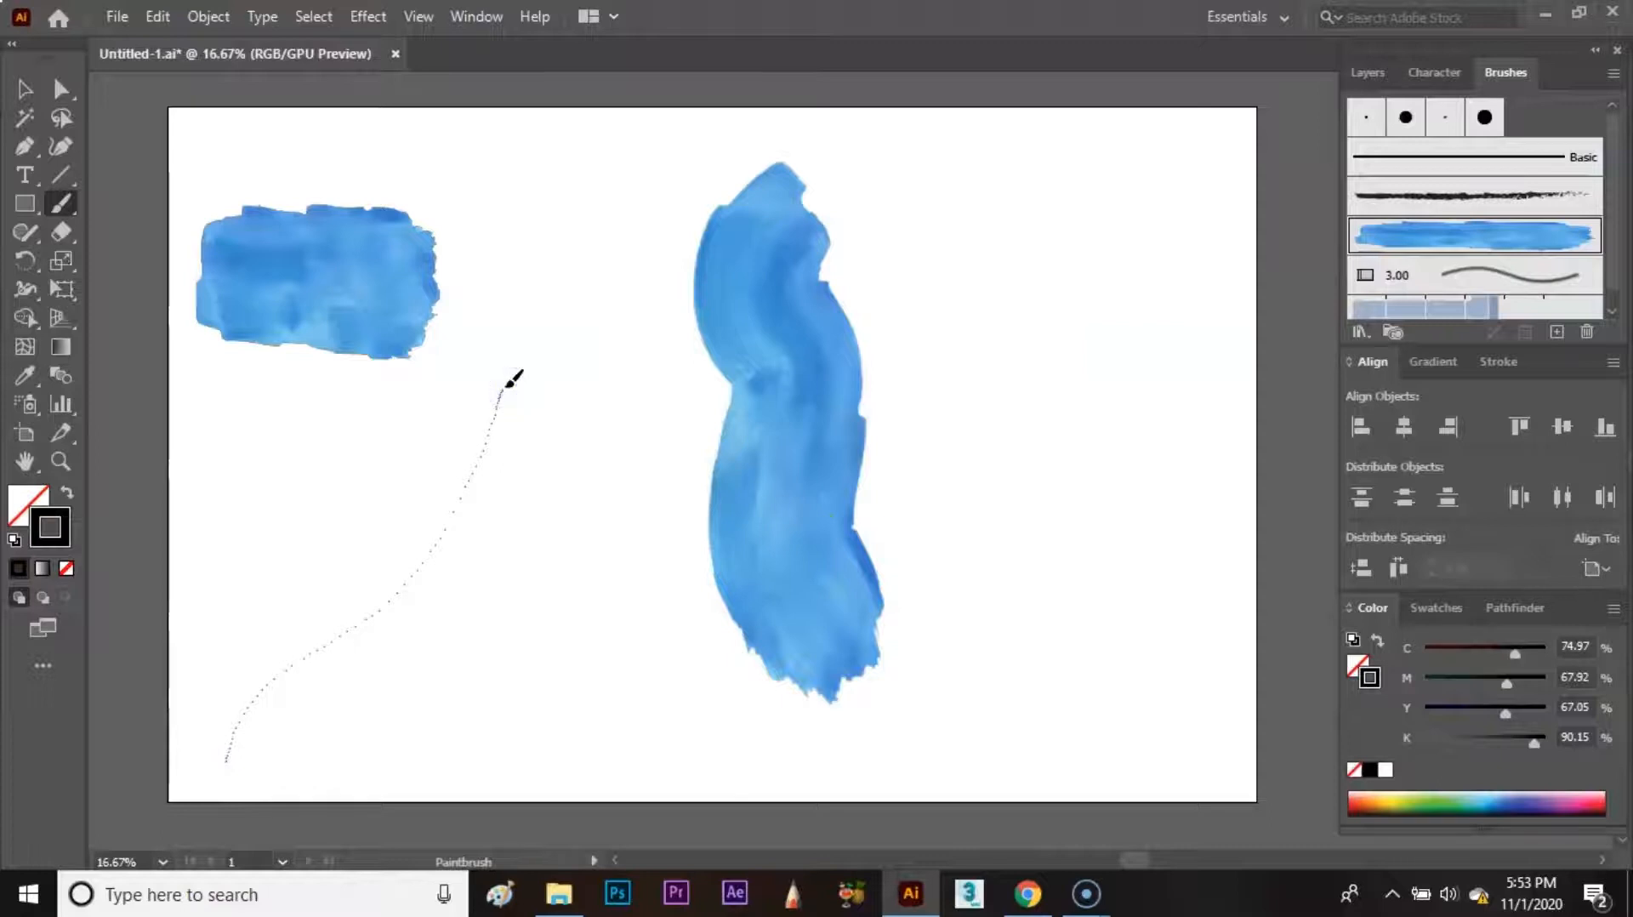
mouse_move(994, 159)
left_mouse_down()
mouse_move(1017, 770)
mouse_move(1025, 759)
left_mouse_up()
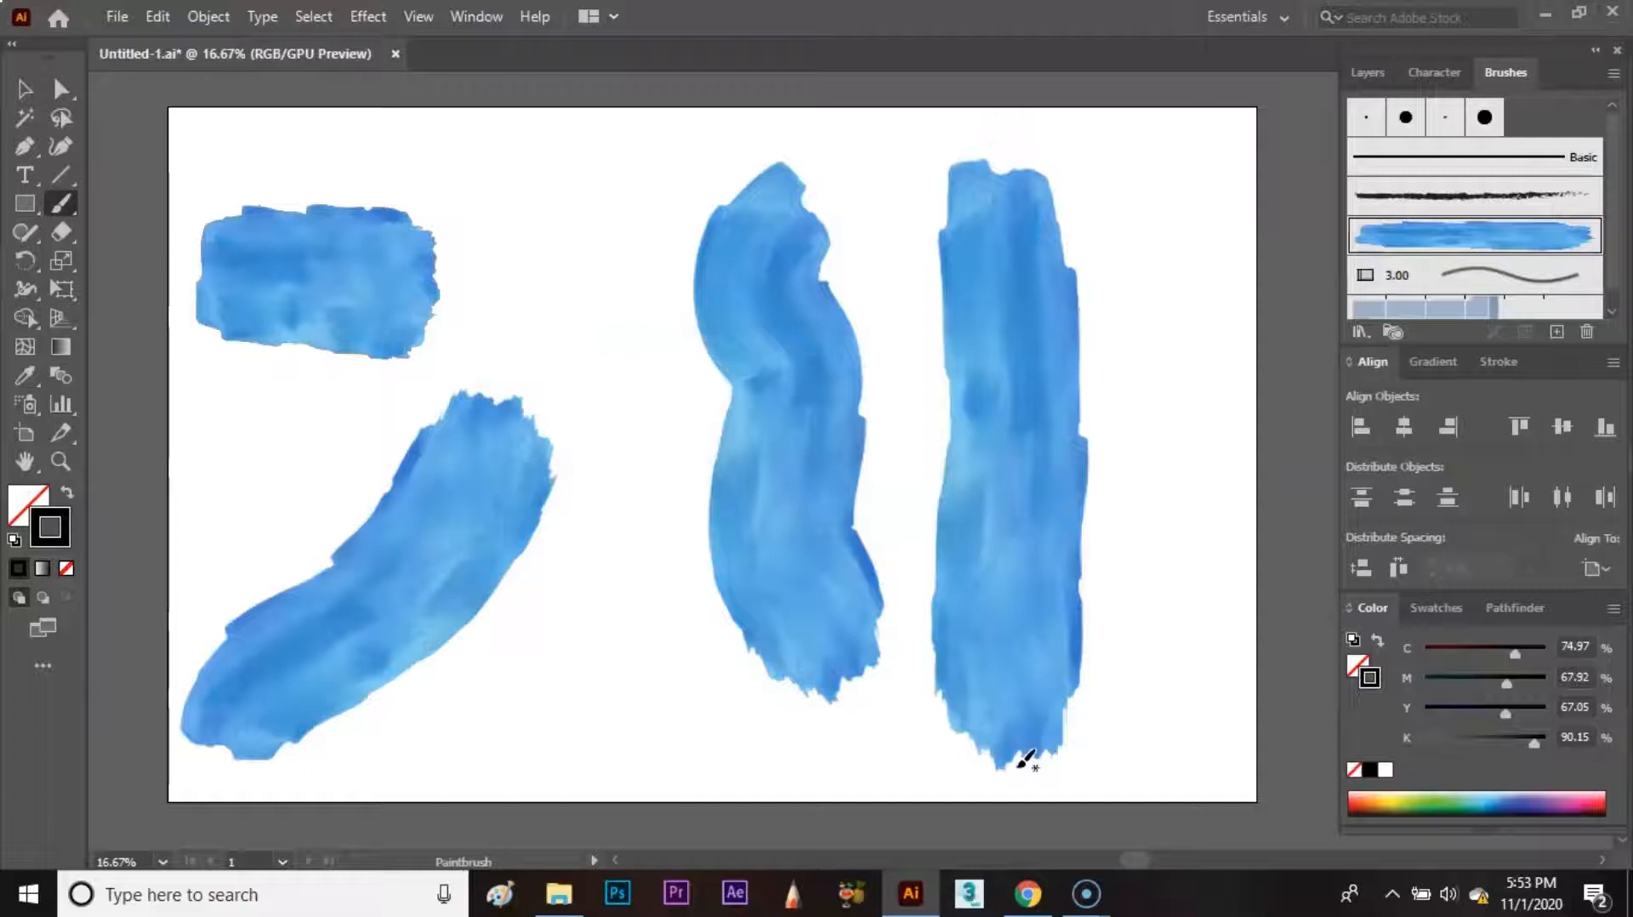
- Scale down the two vertical brush strokes together and move them beside the blue texture near the artboard's upper edge
key("v")
left_click_drag(685, 208, 1063, 672)
left_click_drag(1018, 157, 890, 436)
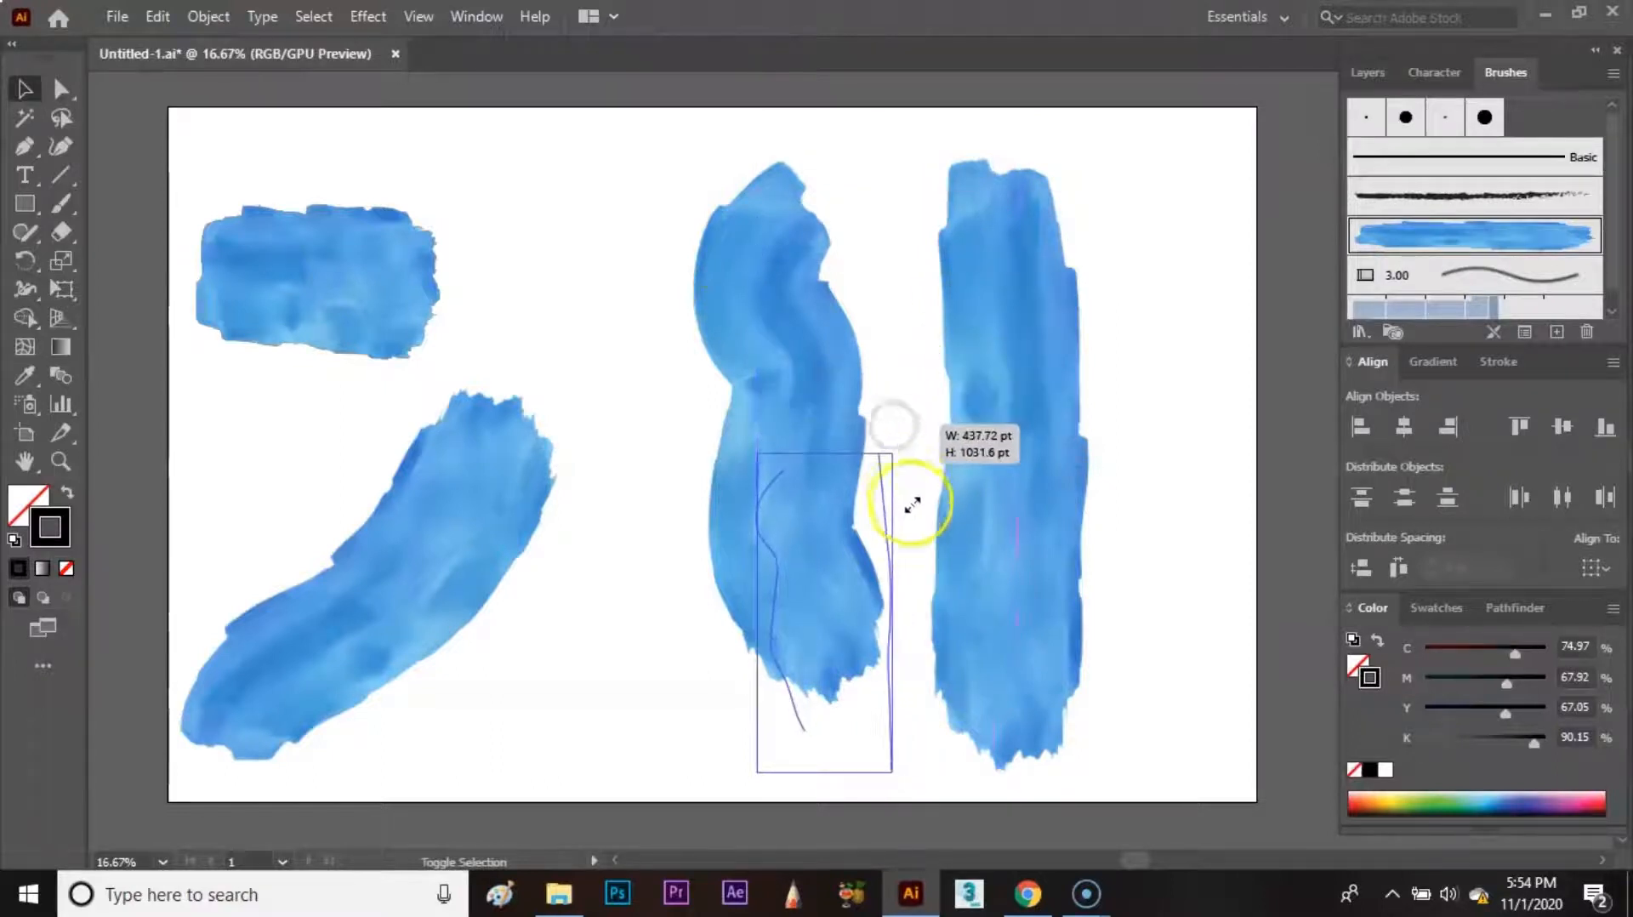
mouse_move(963, 651)
left_mouse_down()
mouse_move(909, 644)
mouse_move(839, 451)
mouse_move(755, 350)
mouse_move(636, 302)
left_mouse_up()
left_click(861, 534)
- Switch to Chrome and save the orange watercolor brush texture from the image results as watercolor-brush-texture-1 in Downloads
left_click(1028, 893)
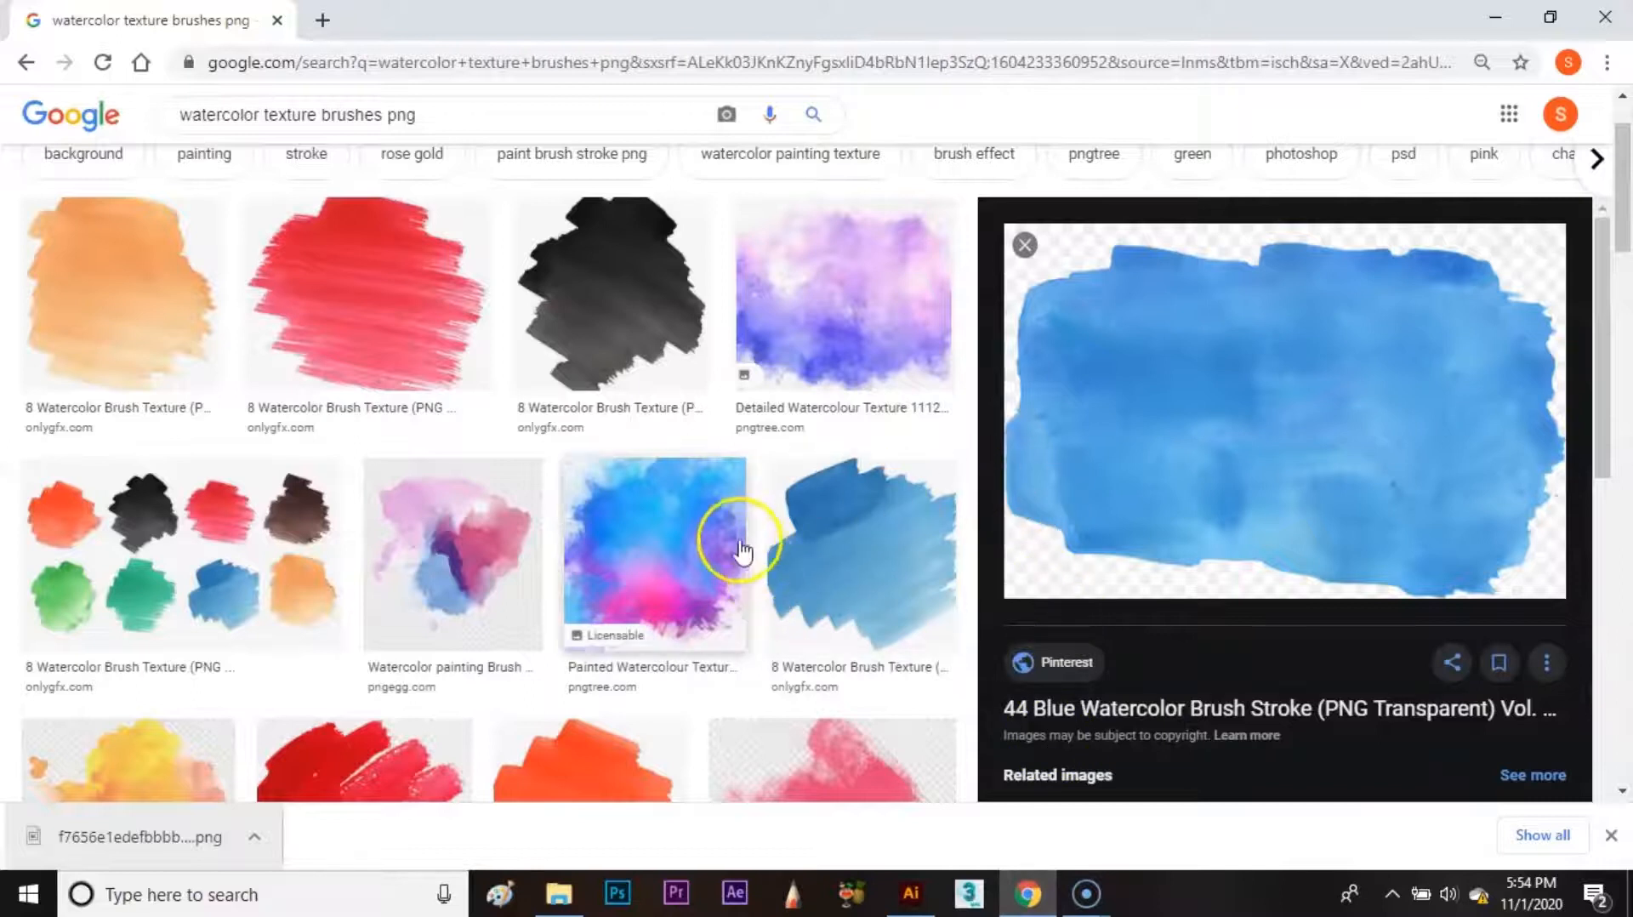
scroll(741, 552, "up", 2)
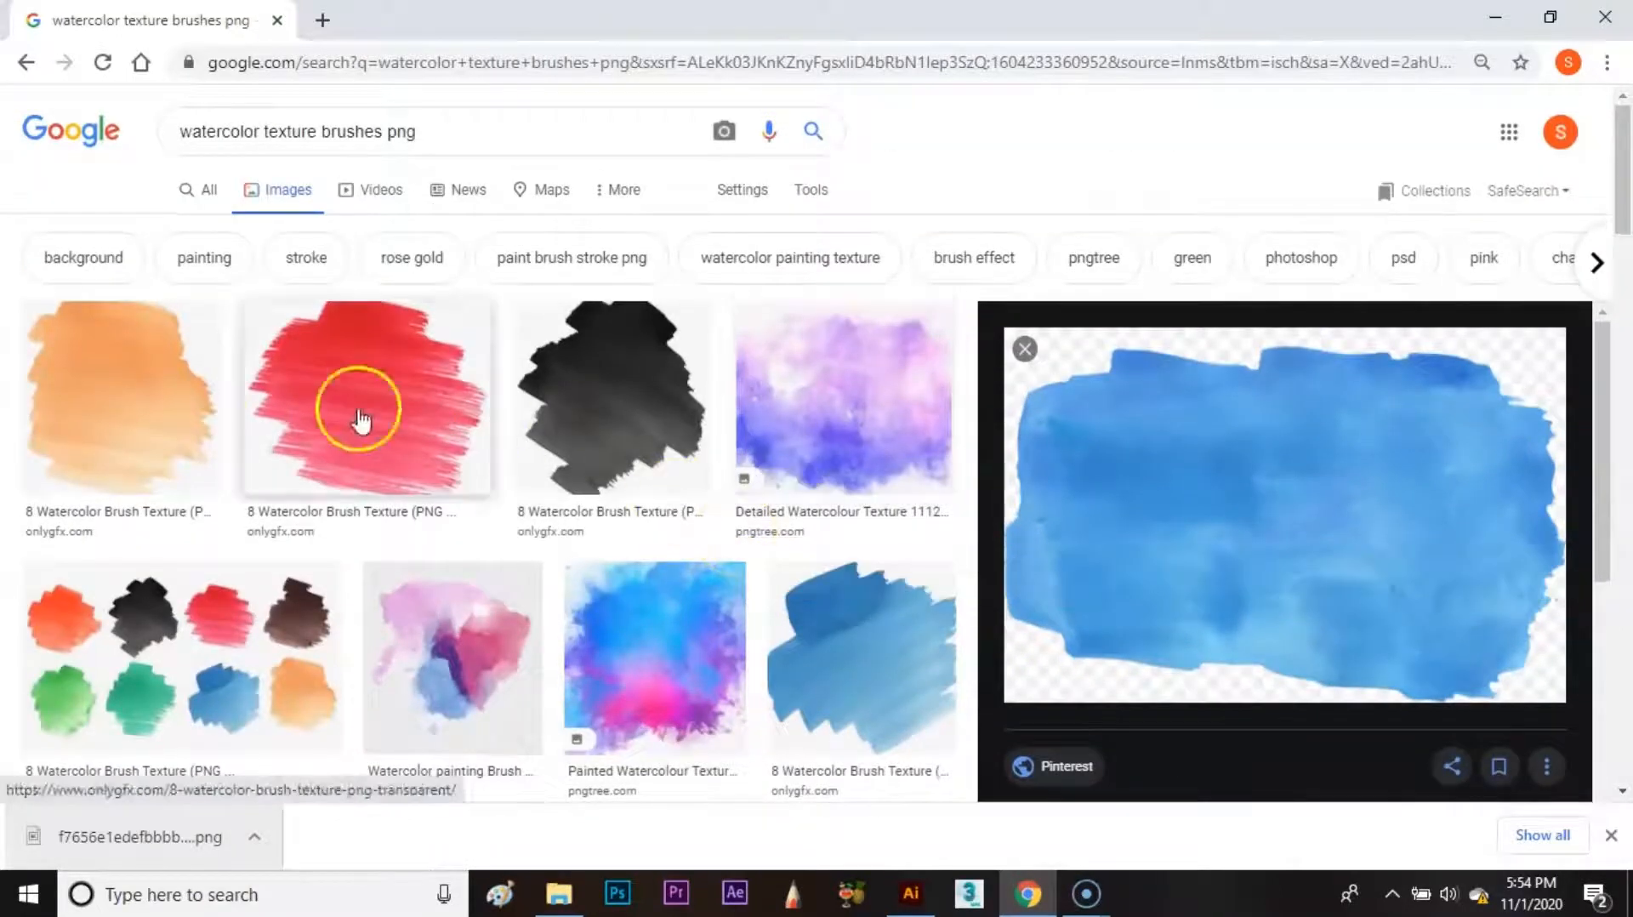
left_click(150, 420)
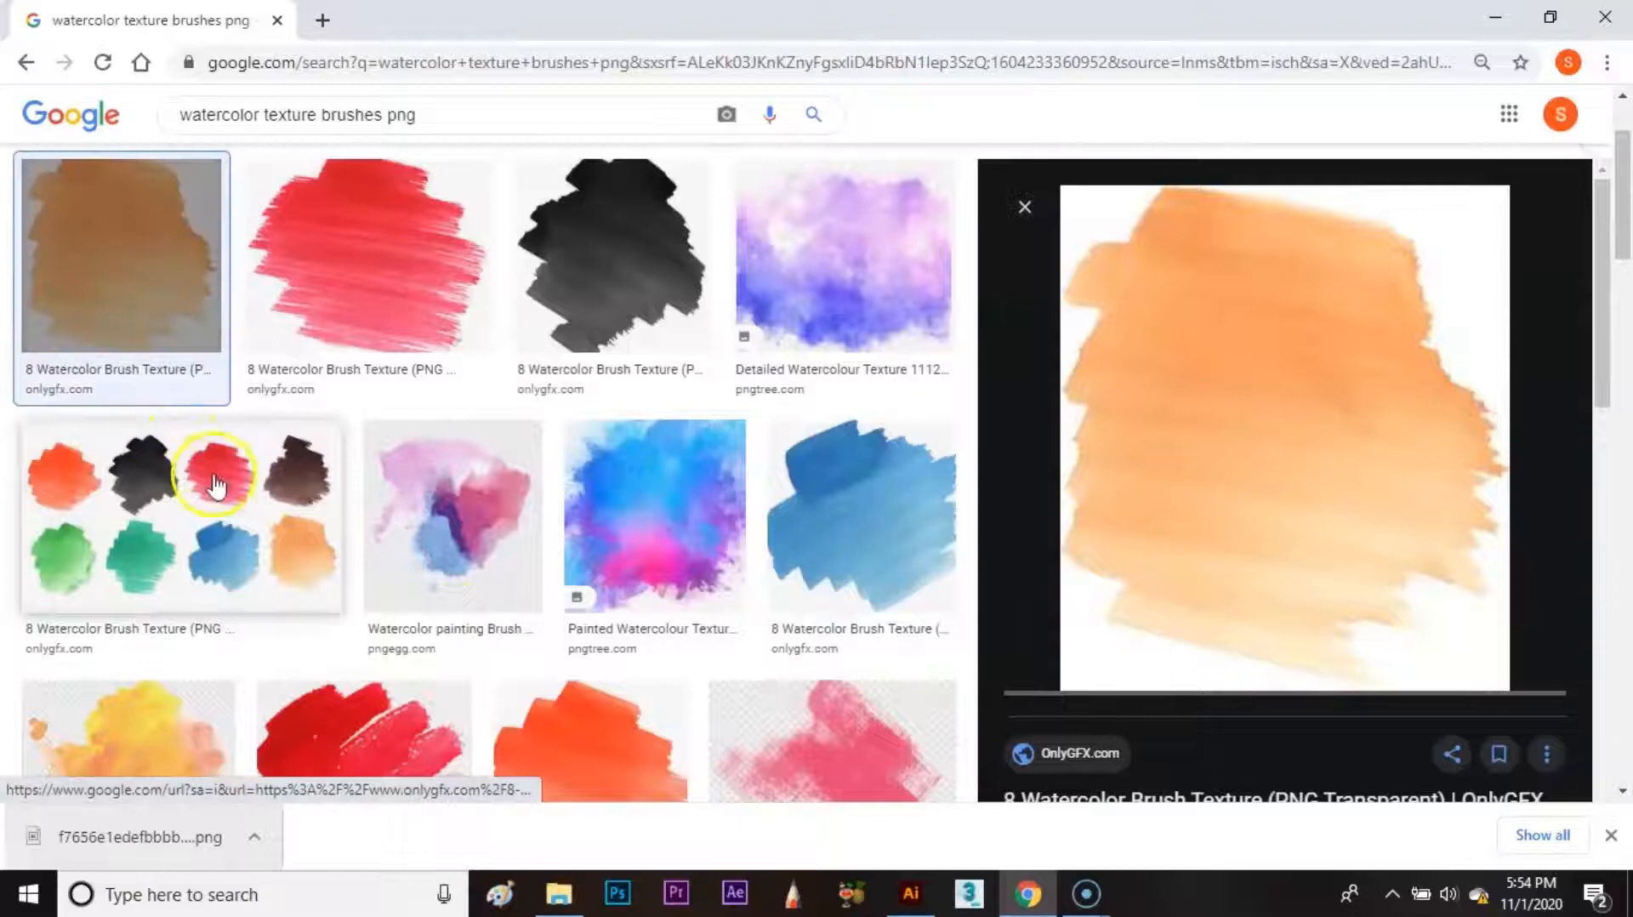
right_click(1189, 371)
left_click(1278, 586)
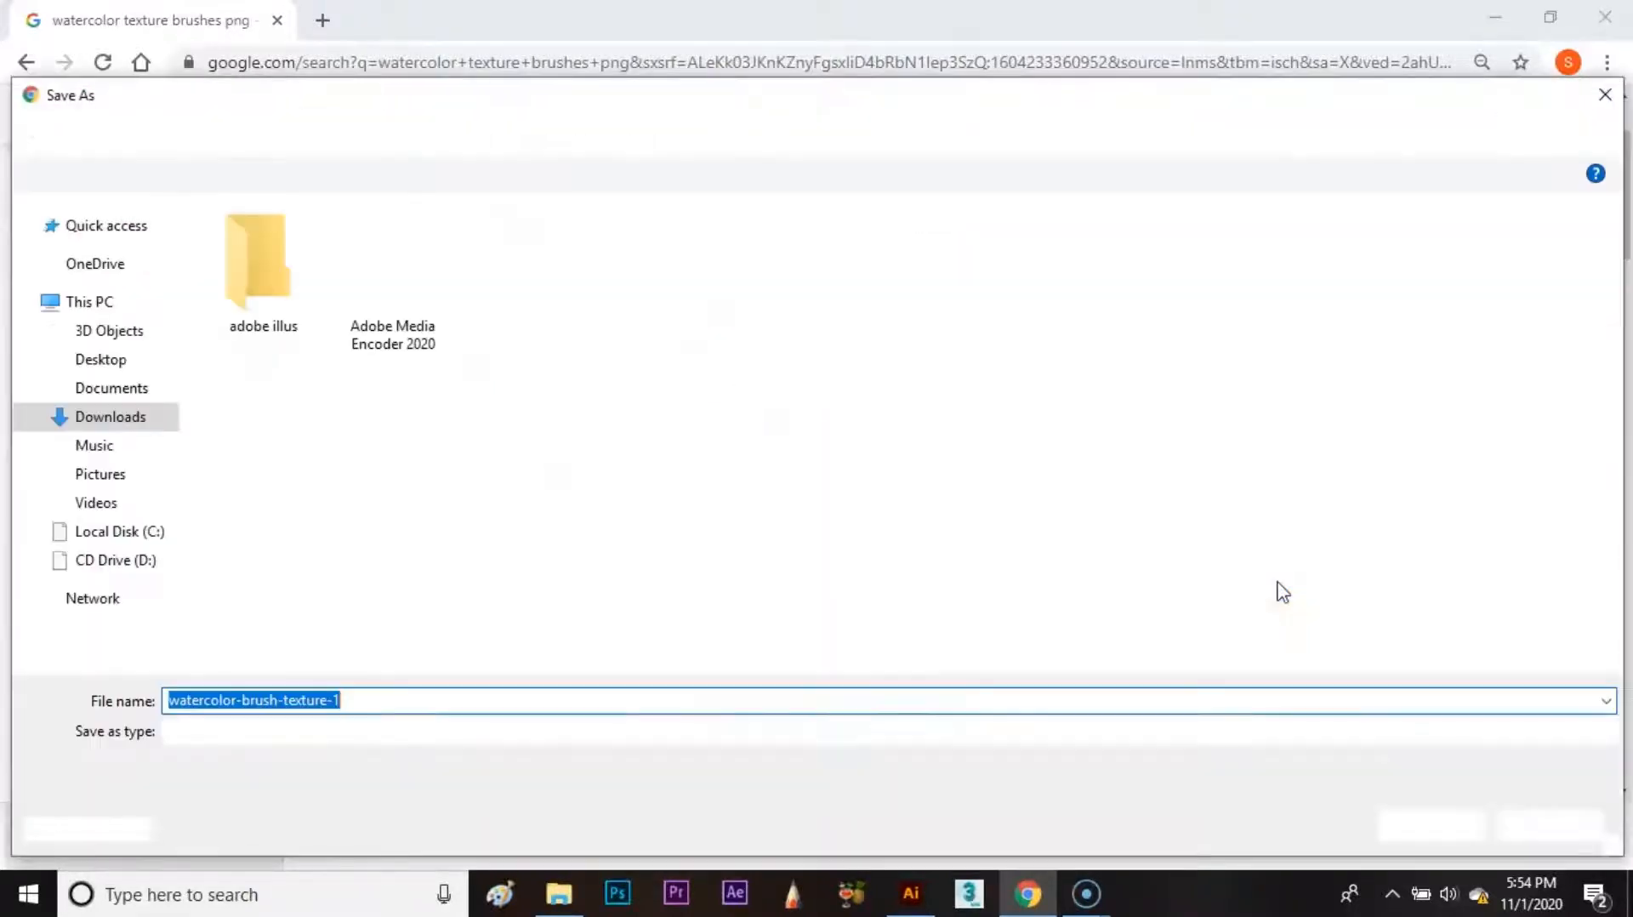
left_click(1421, 830)
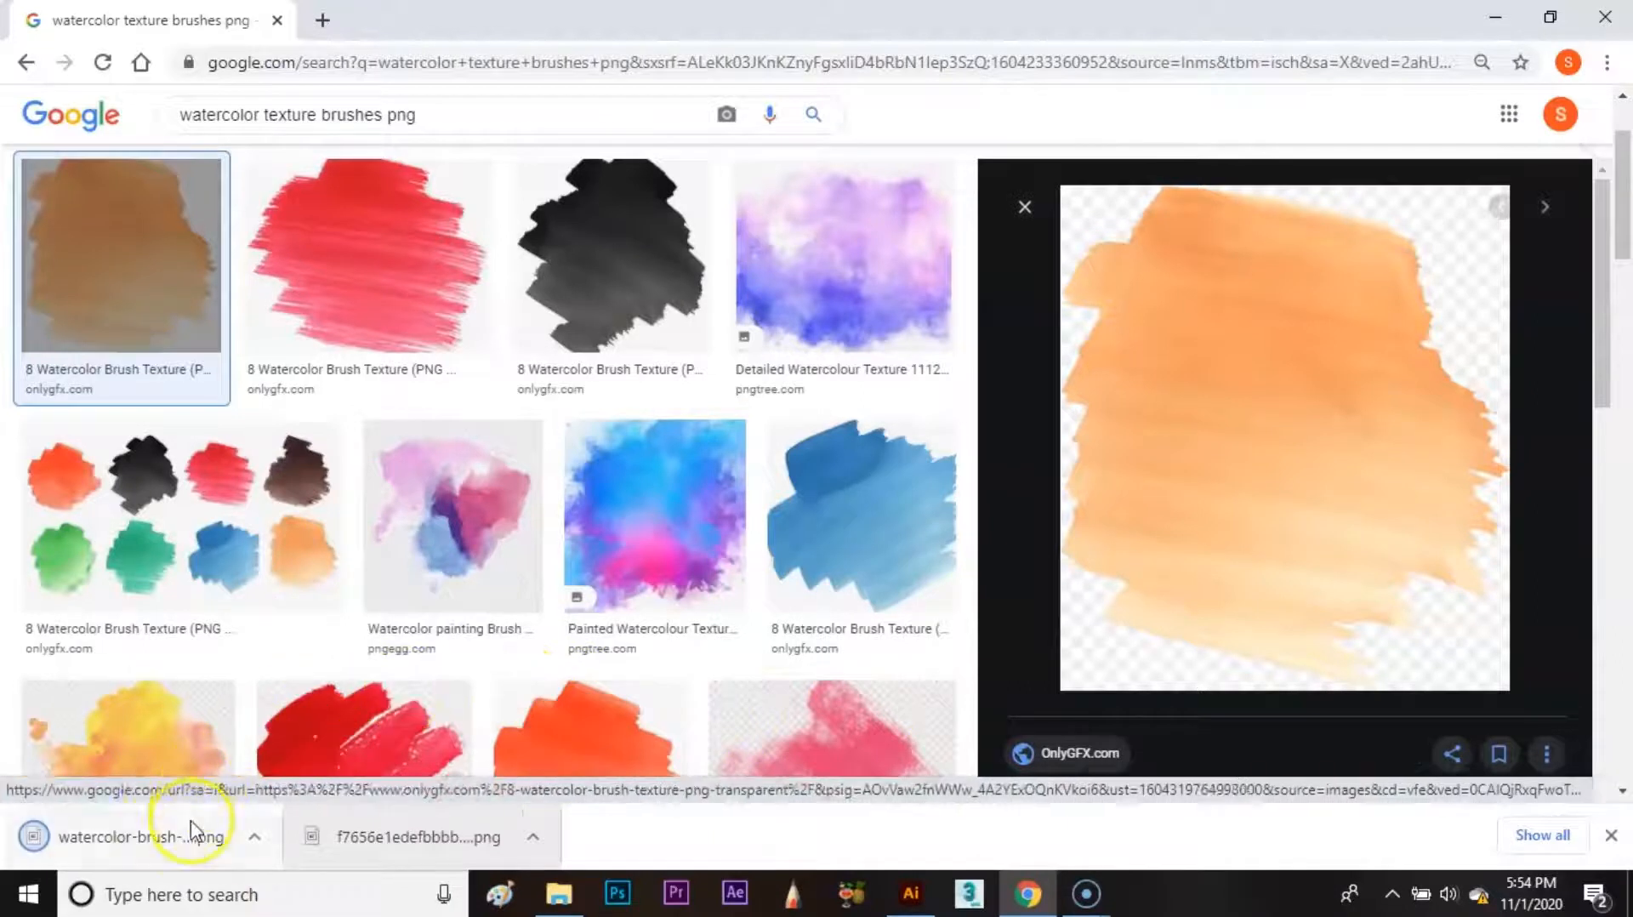
- Place the downloaded orange watercolor PNG in the Illustrator document on the empty area beside the blue strokes
mouse_move(192, 847)
left_mouse_down()
mouse_move(915, 900)
mouse_move(878, 439)
left_mouse_up()
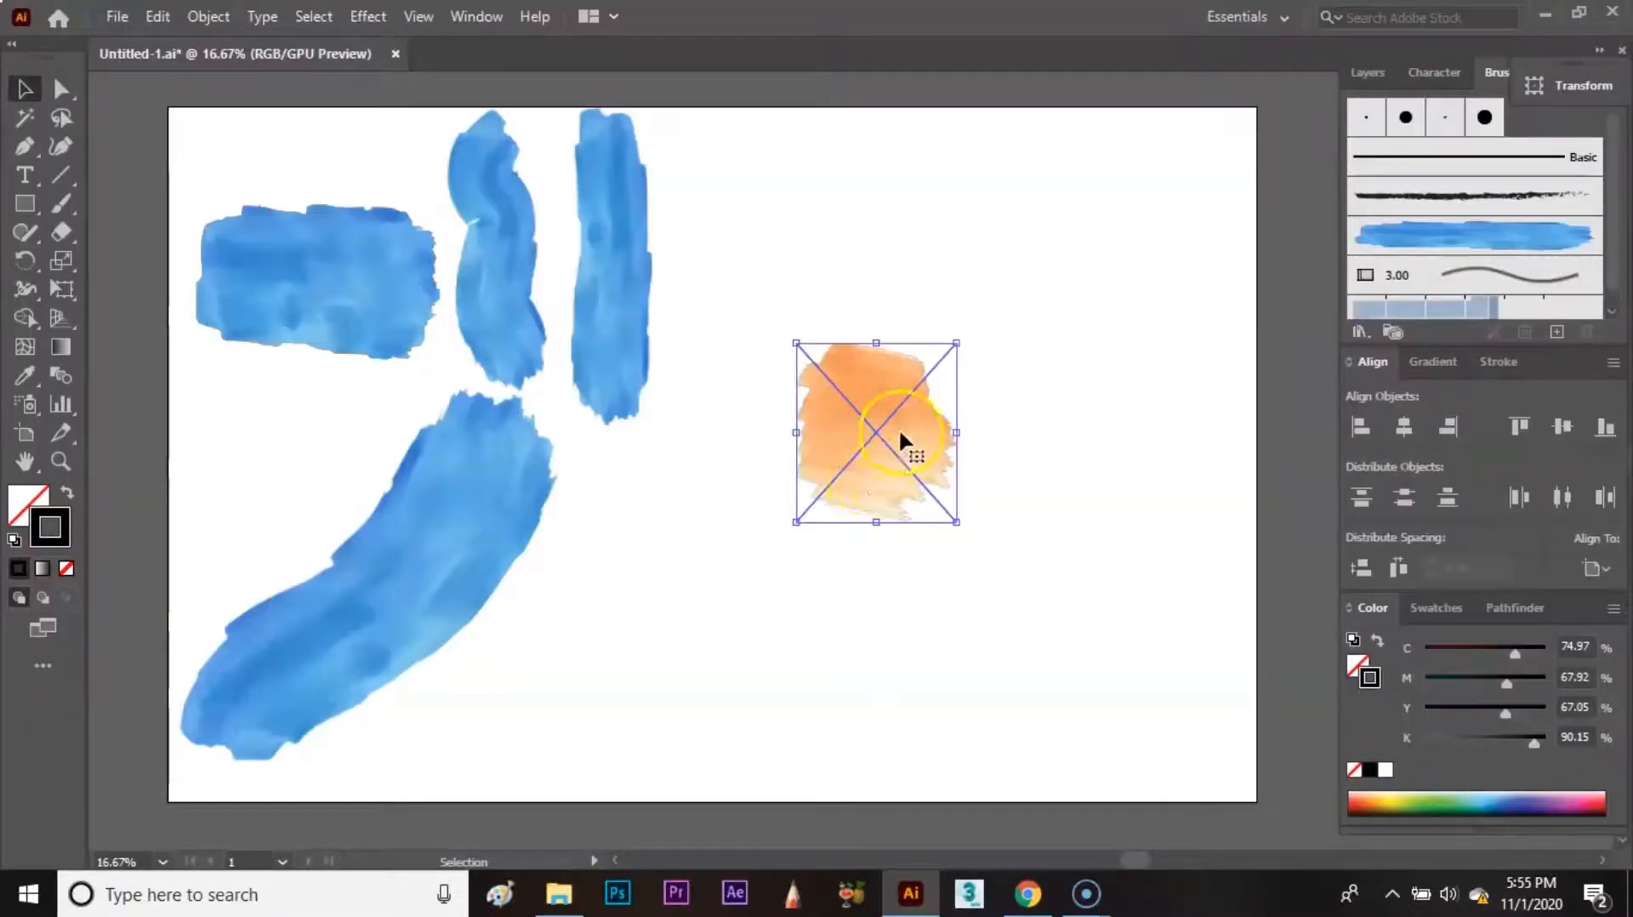
left_click(1056, 473)
left_click(930, 494)
left_click_drag(923, 485, 910, 490)
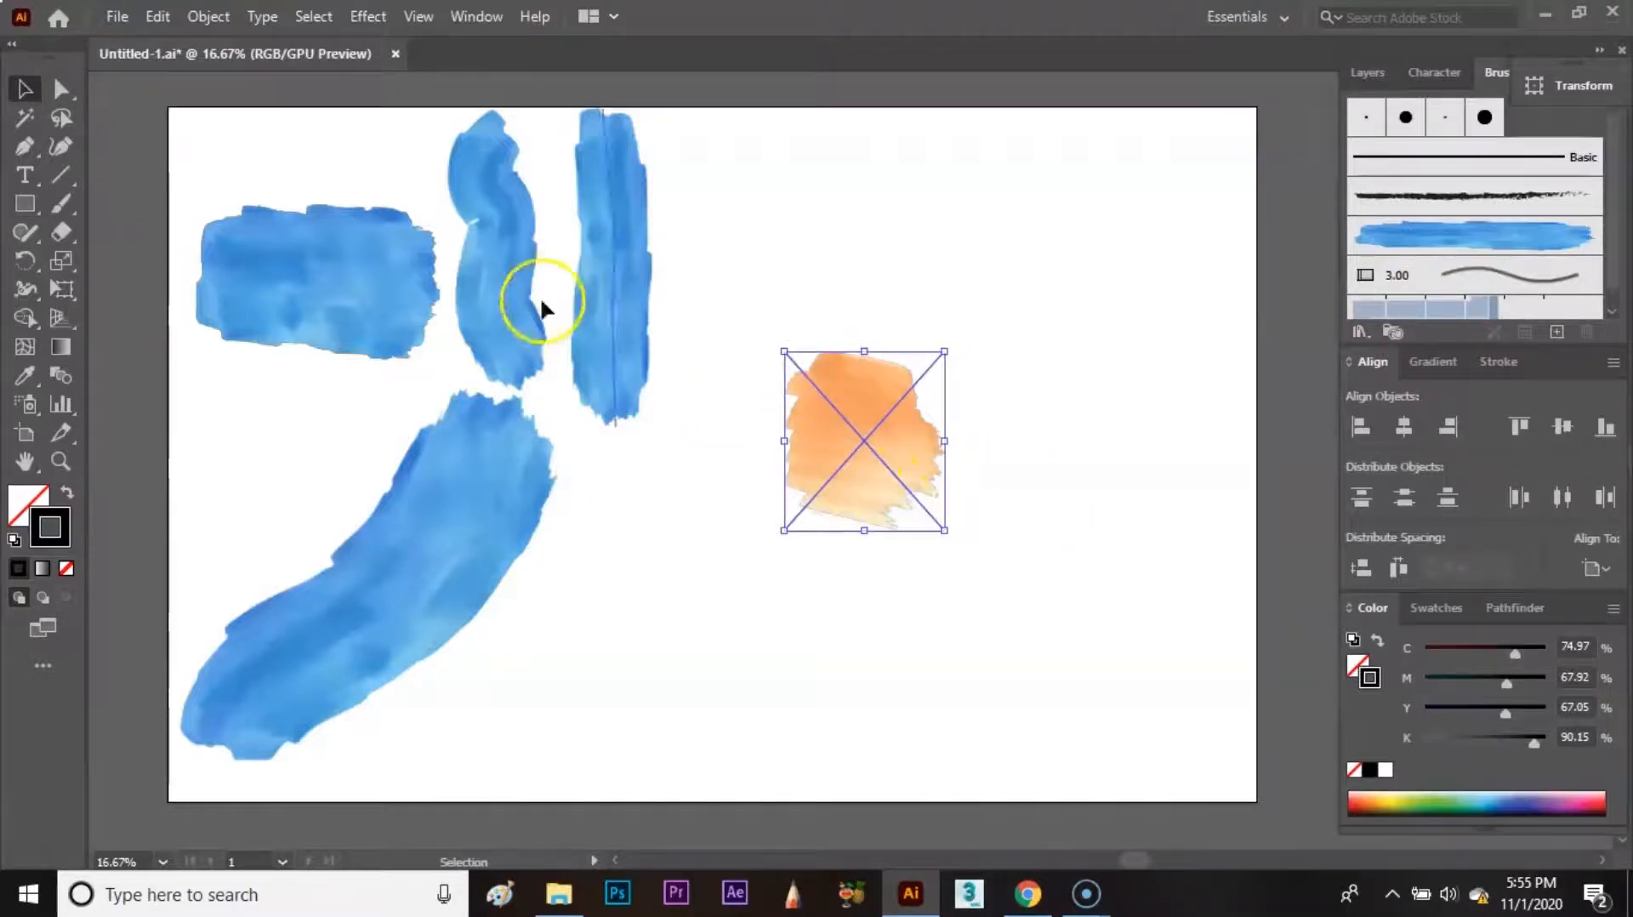
- Rasterize the orange image in RGB at 300 ppi with a transparent background
left_click(205, 17)
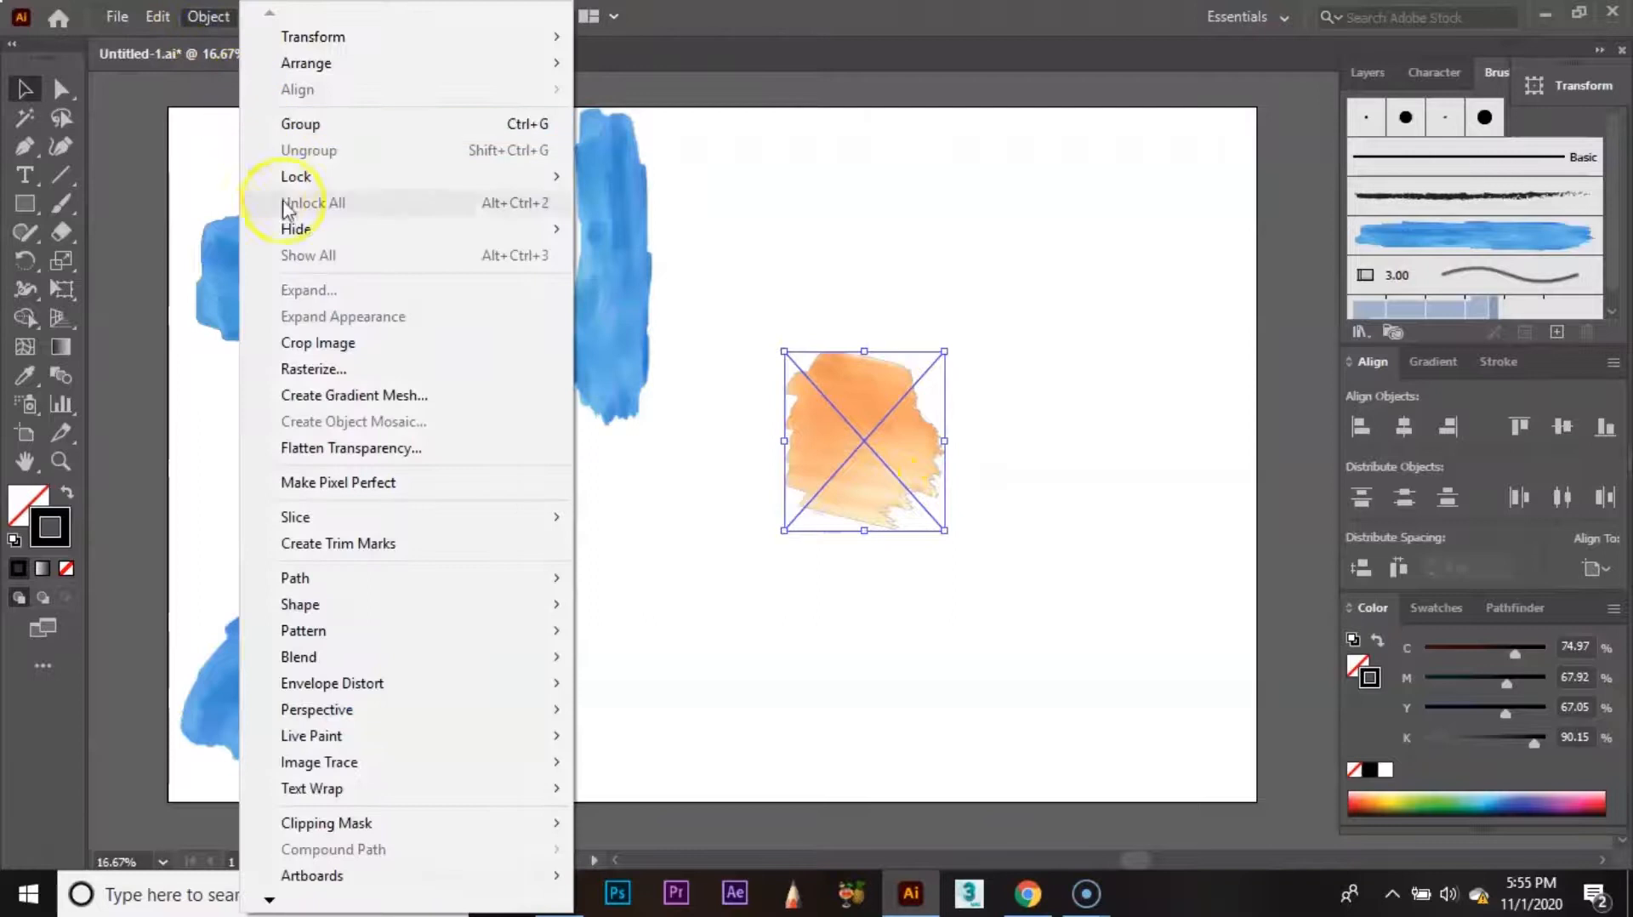
left_click(366, 368)
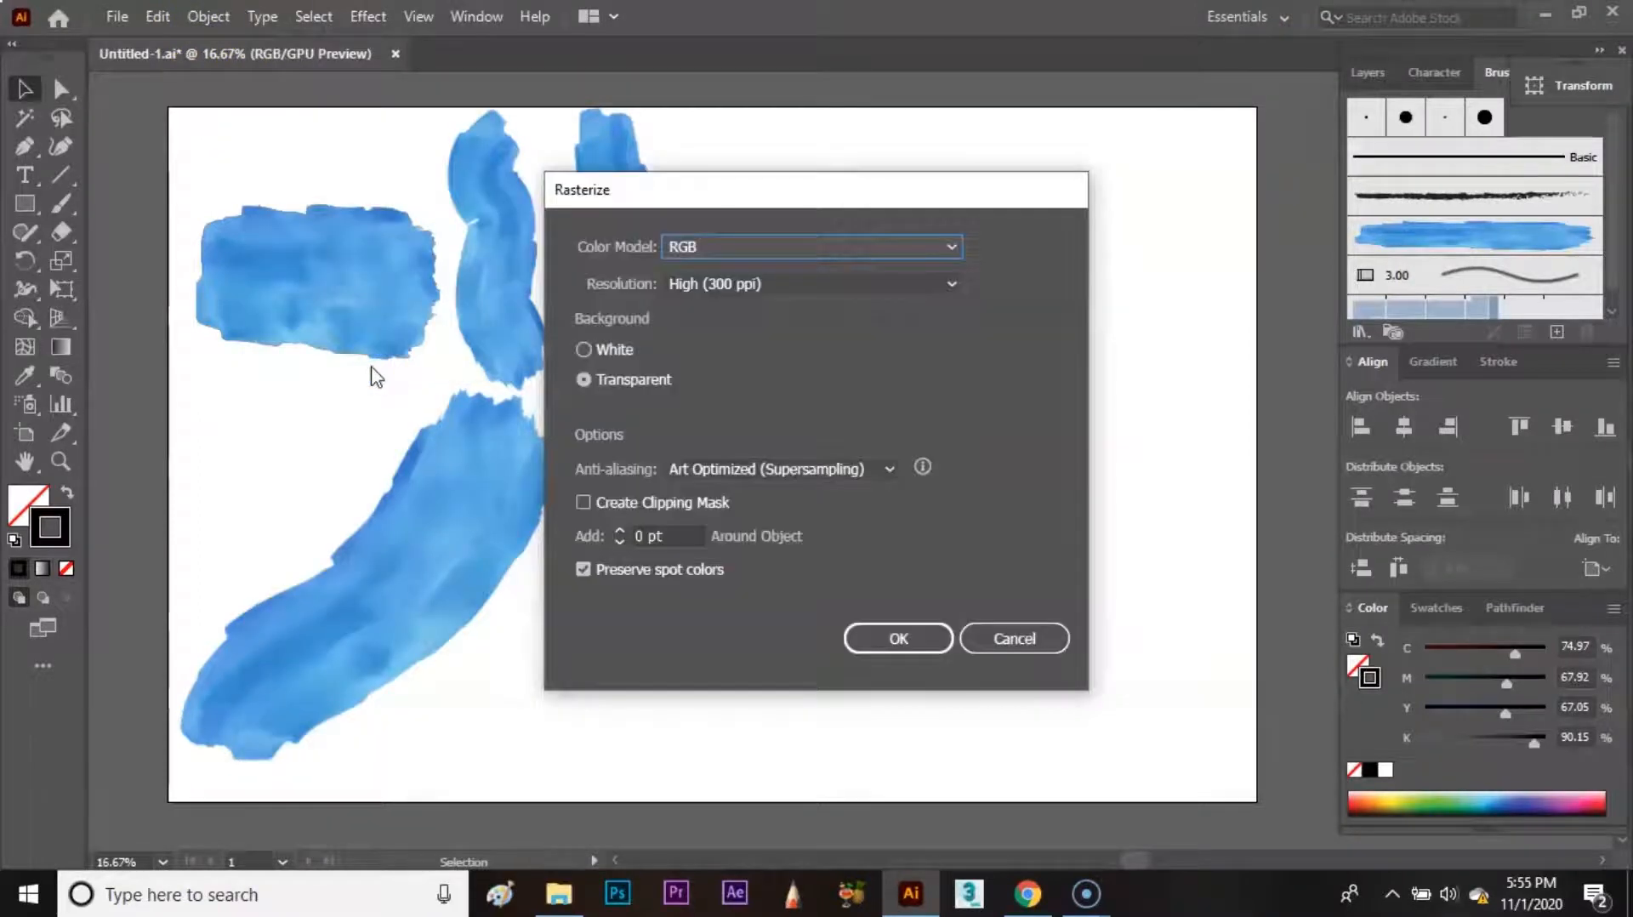
left_click(876, 640)
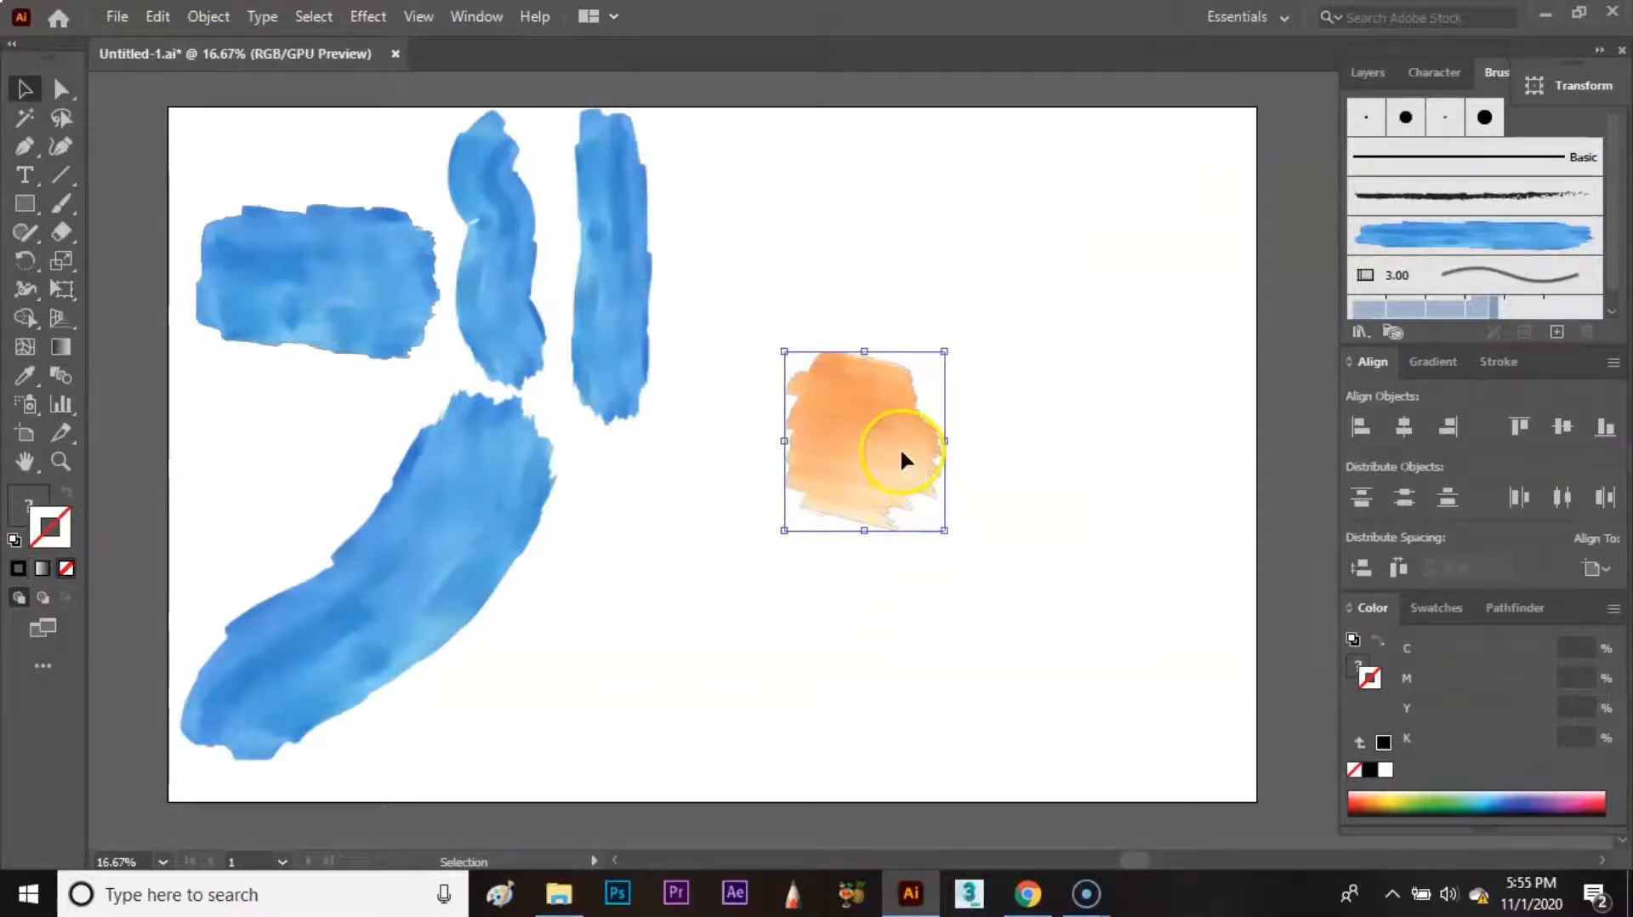
- Create an art brush named 2 from the orange image, and move the image into the artboard's upper-right corner
left_click(1557, 333)
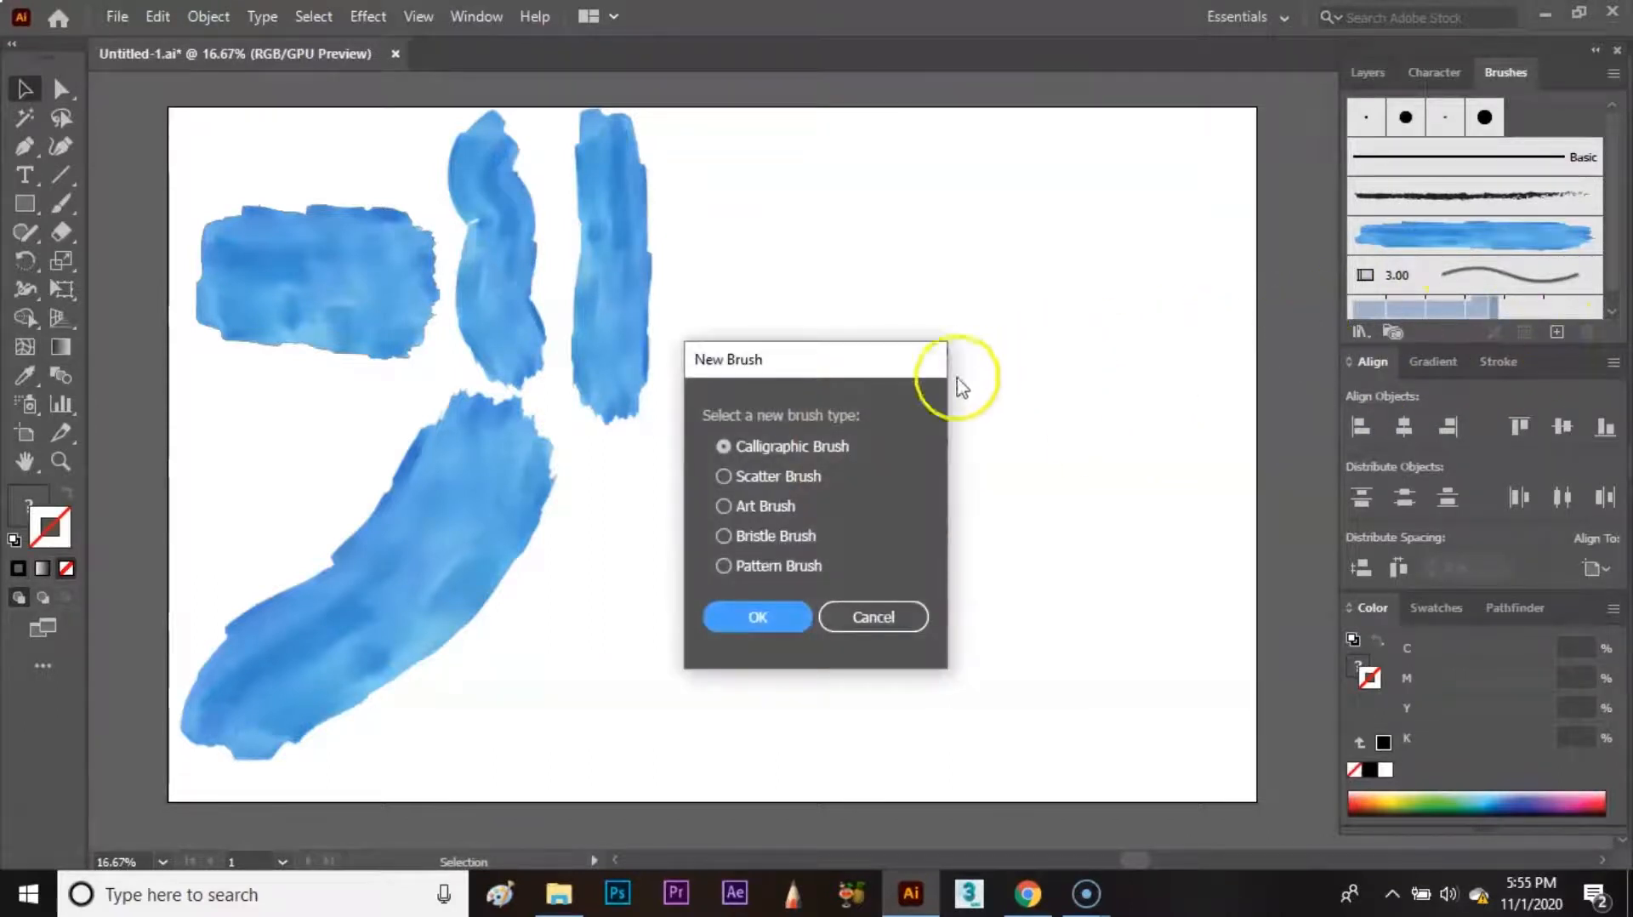
left_click(735, 506)
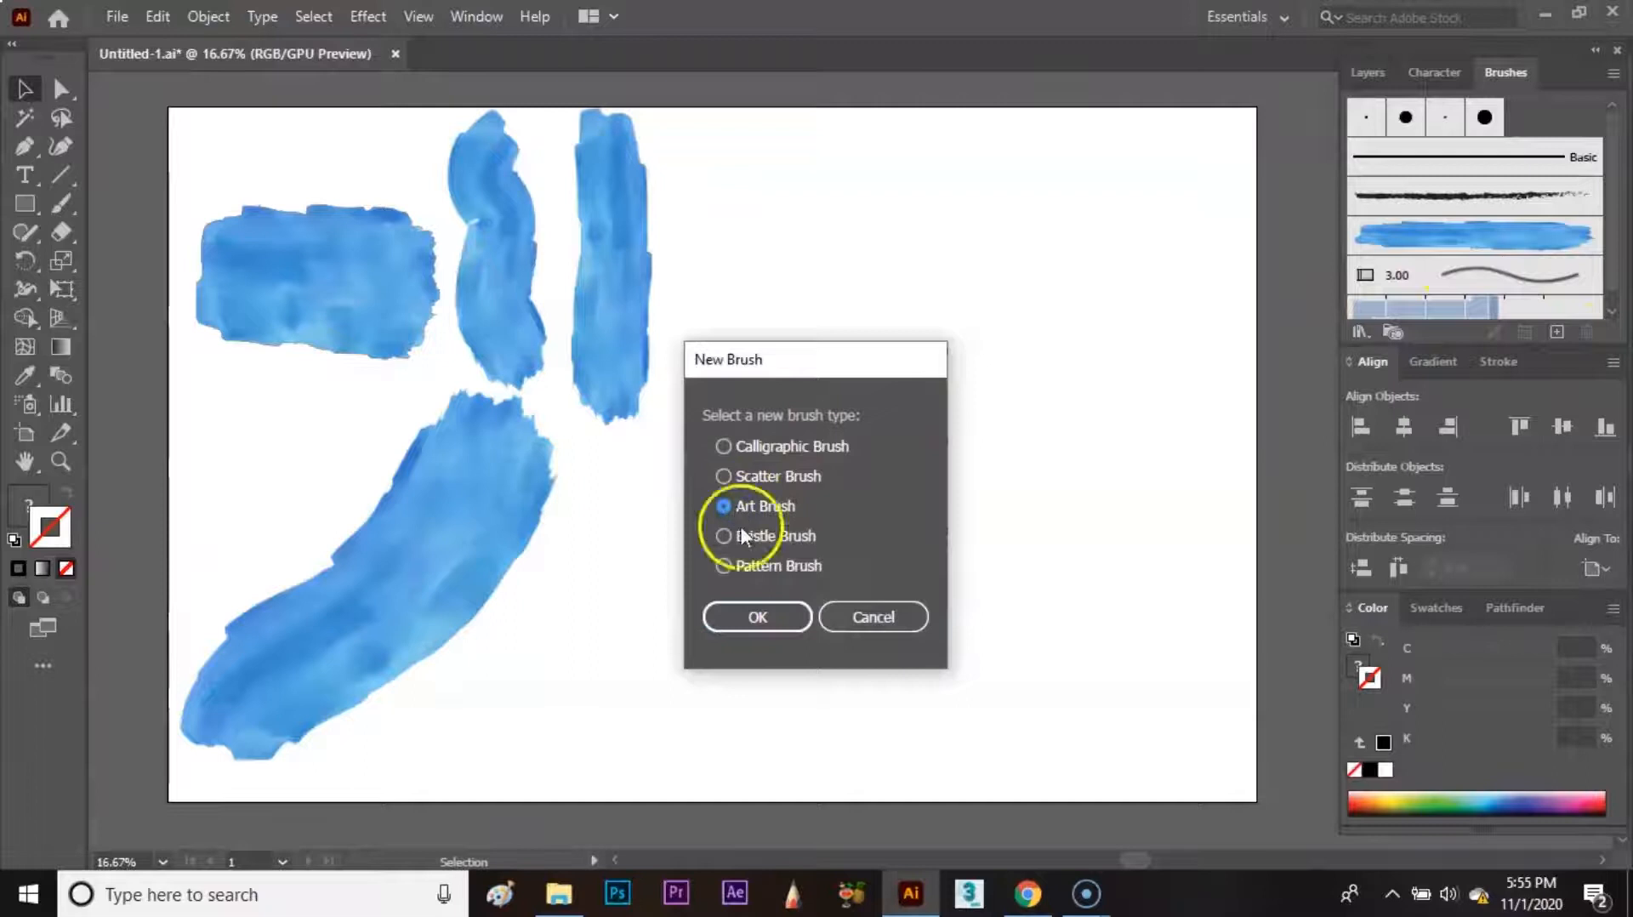
left_click(757, 617)
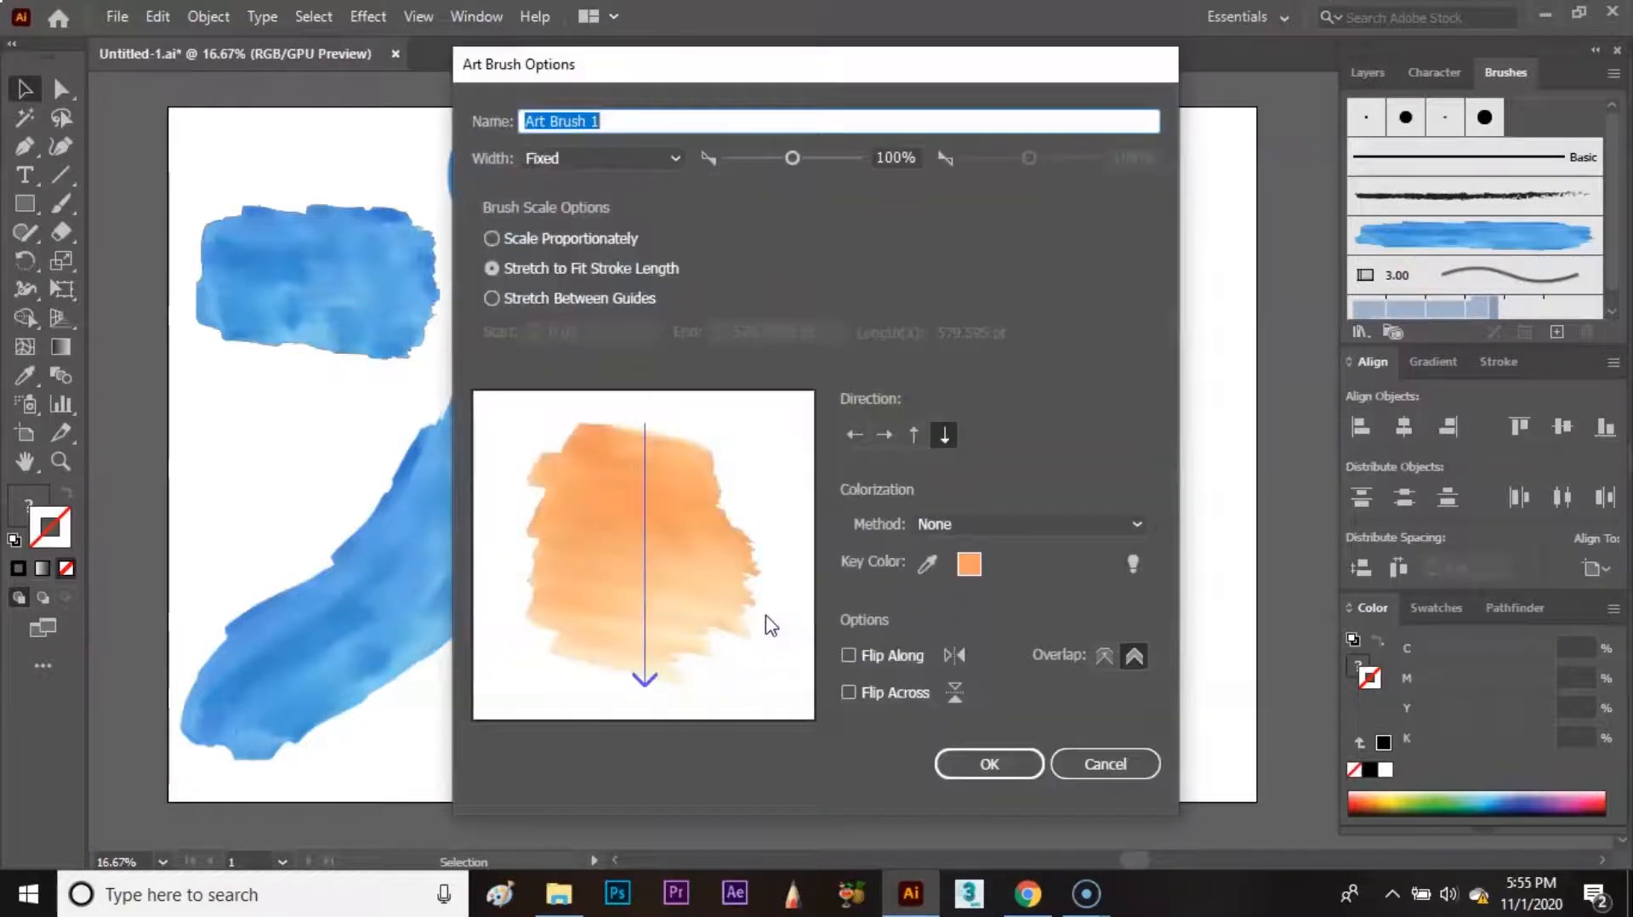
type("2")
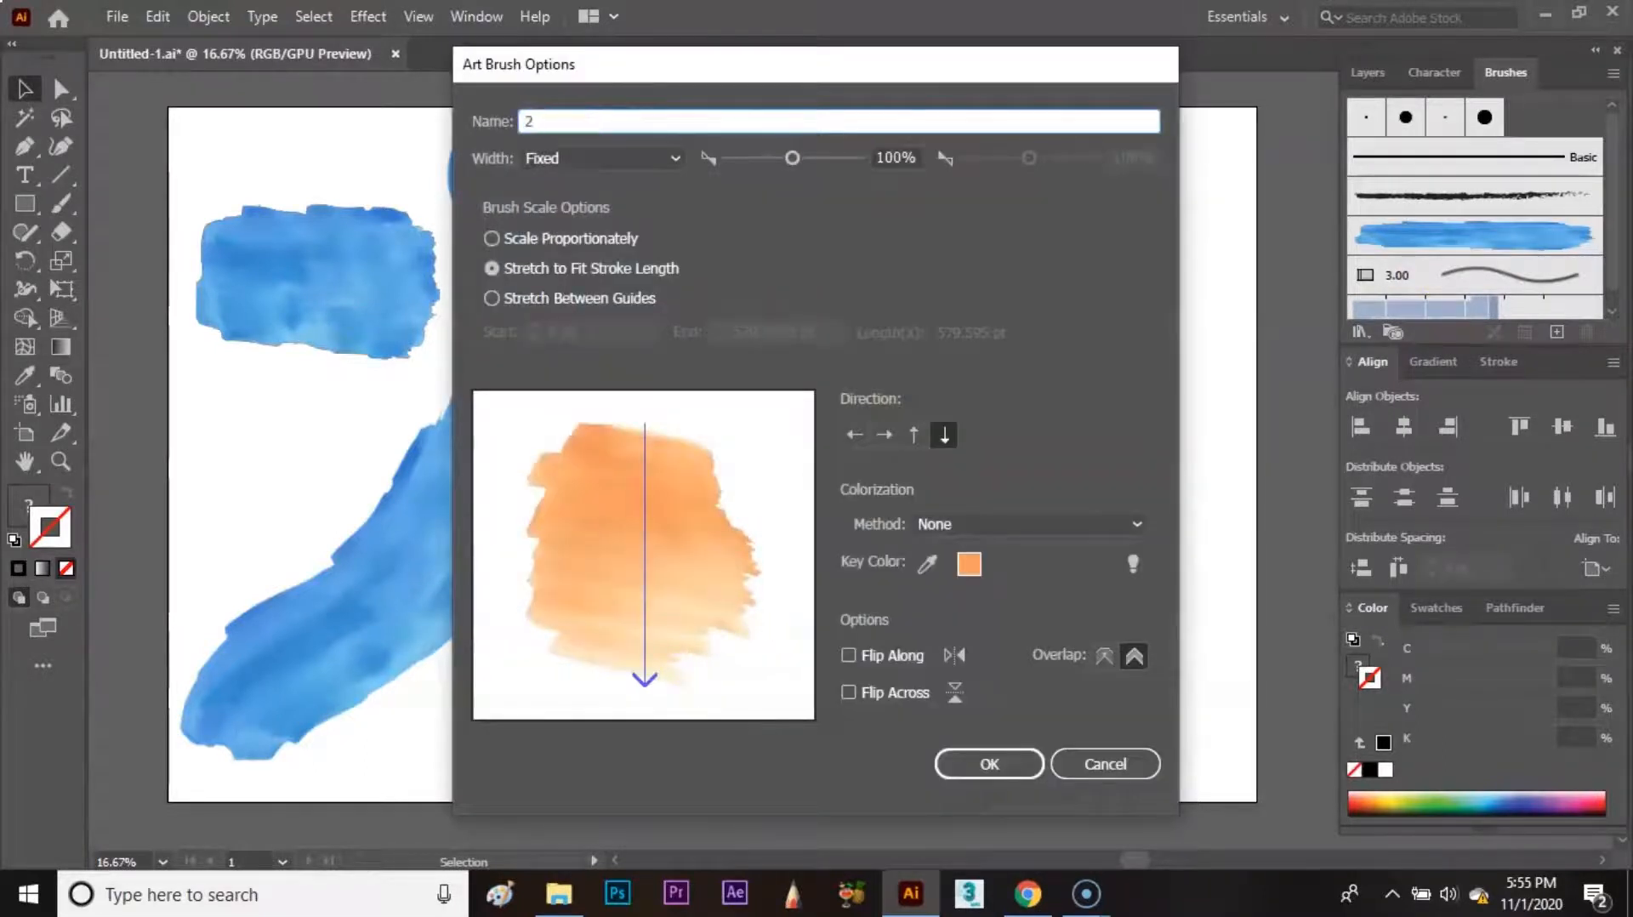
left_click(987, 763)
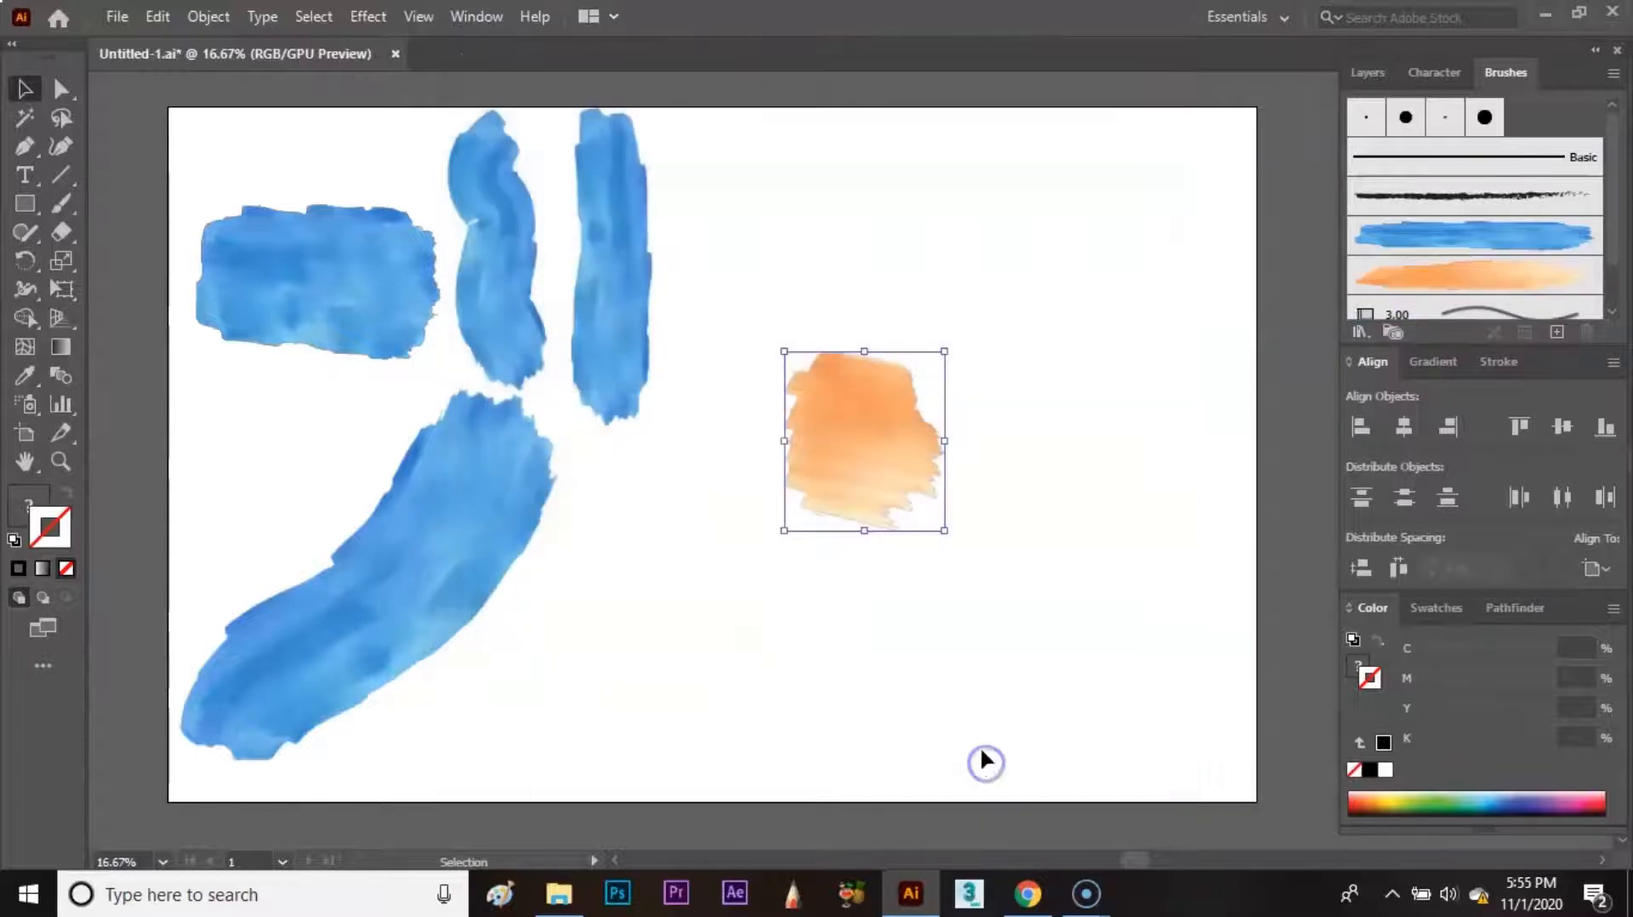
left_click_drag(888, 451, 1205, 211)
left_click(1213, 362)
- Paint three strokes with orange art brush 2: a wavy vertical one, a horizontal one along the artboard's lower edge and a short one below the orange image
left_click(1461, 276)
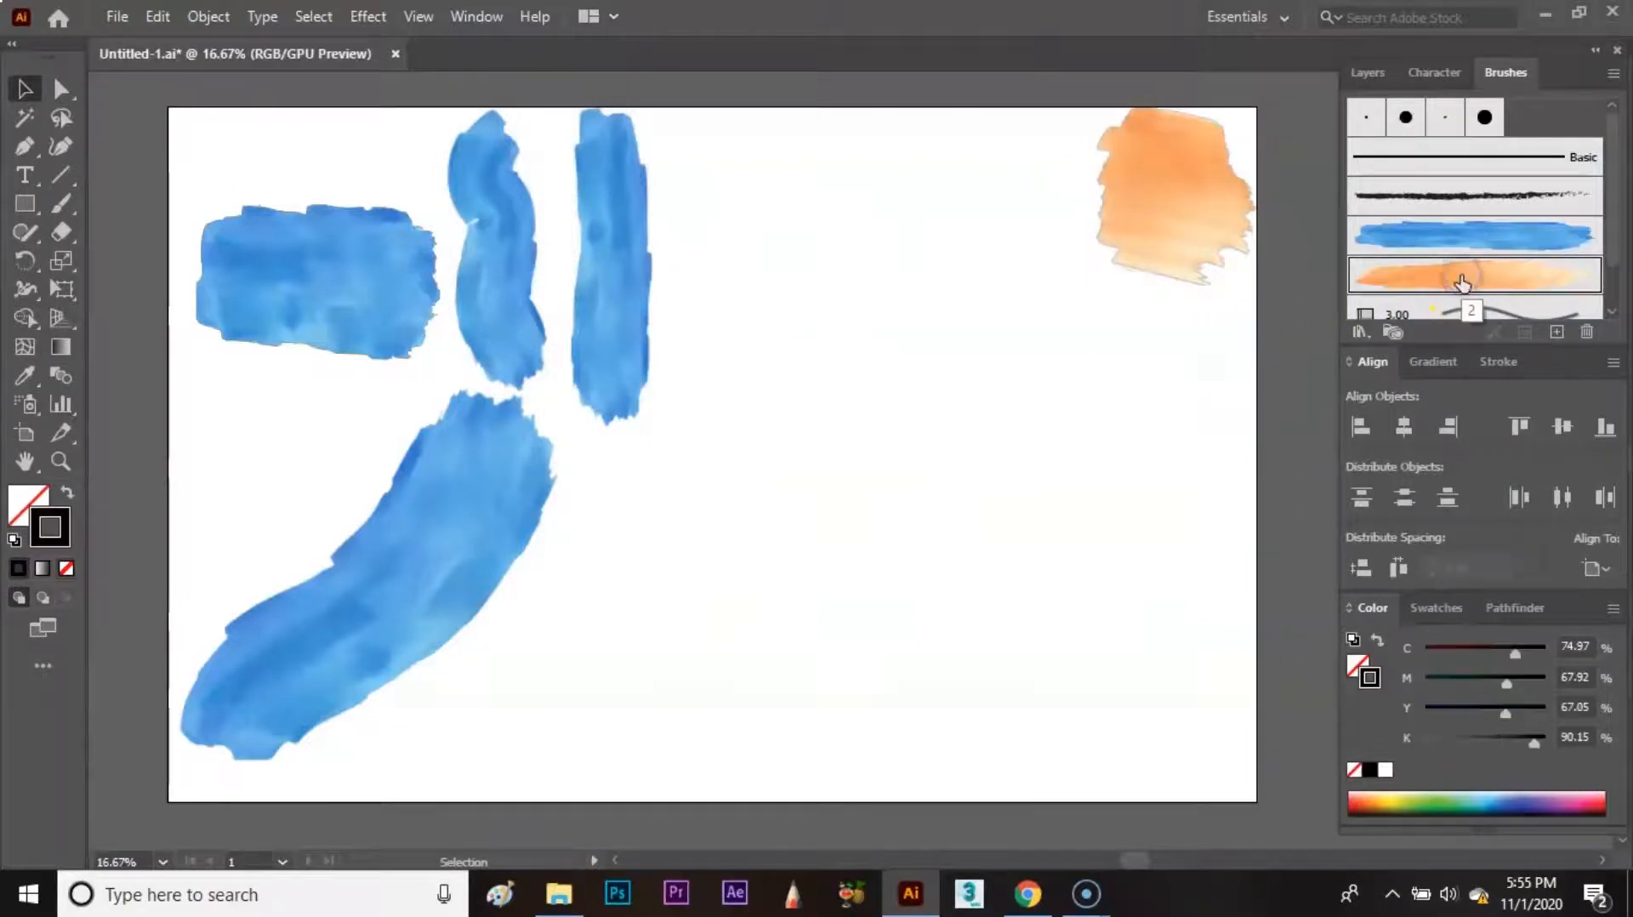
left_click(63, 205)
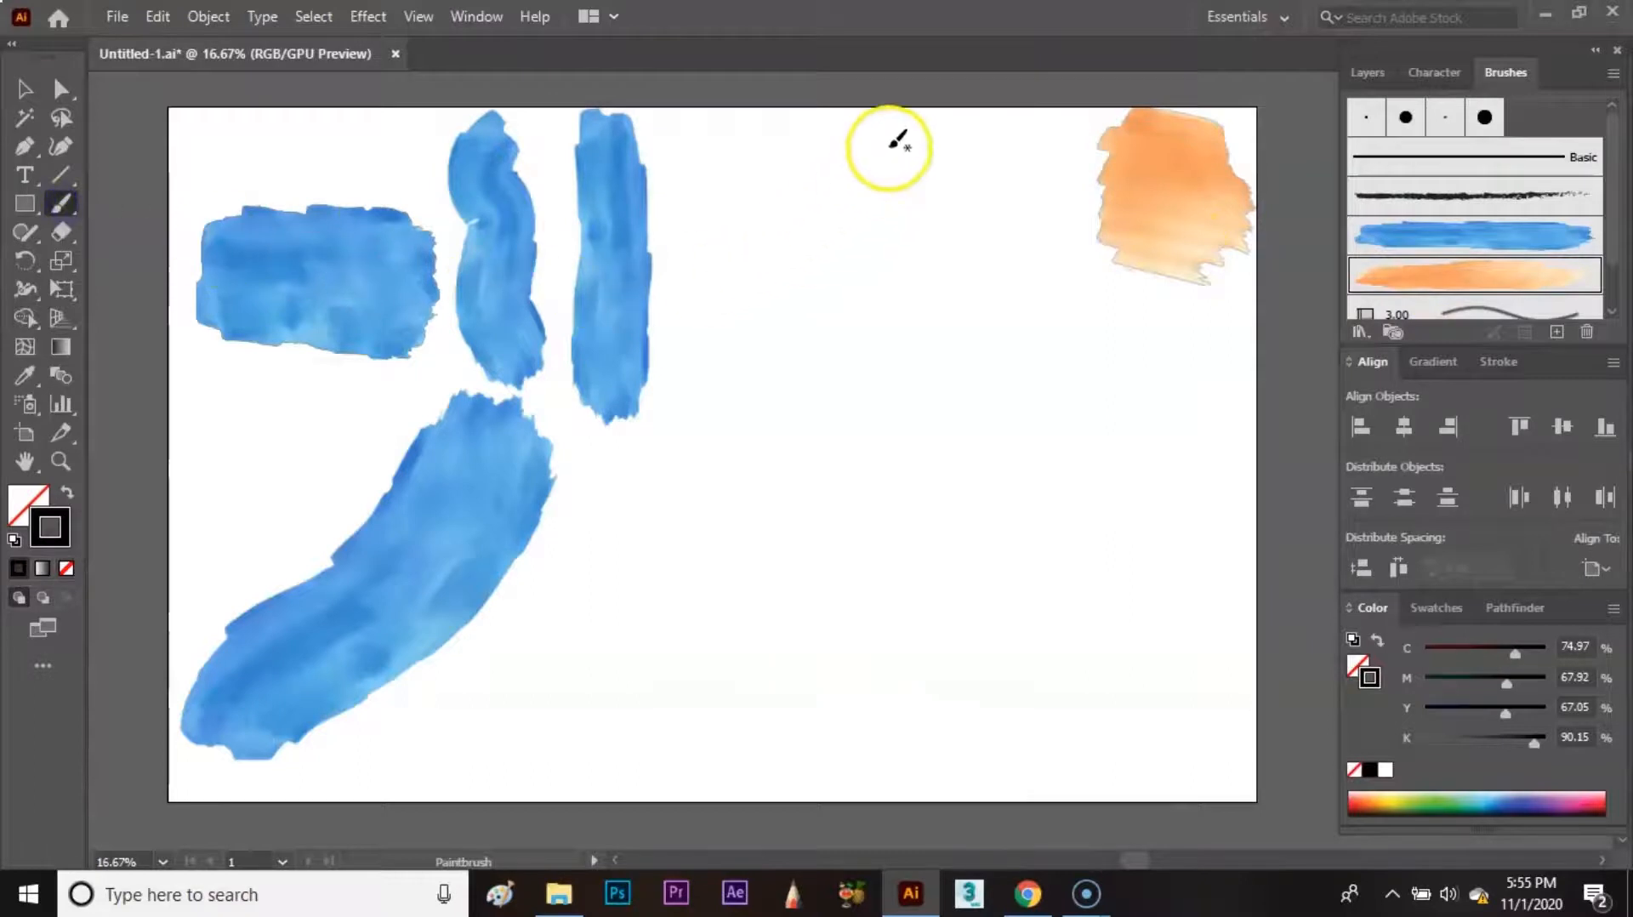
mouse_move(890, 142)
left_mouse_down()
mouse_move(885, 481)
mouse_move(974, 704)
left_mouse_up()
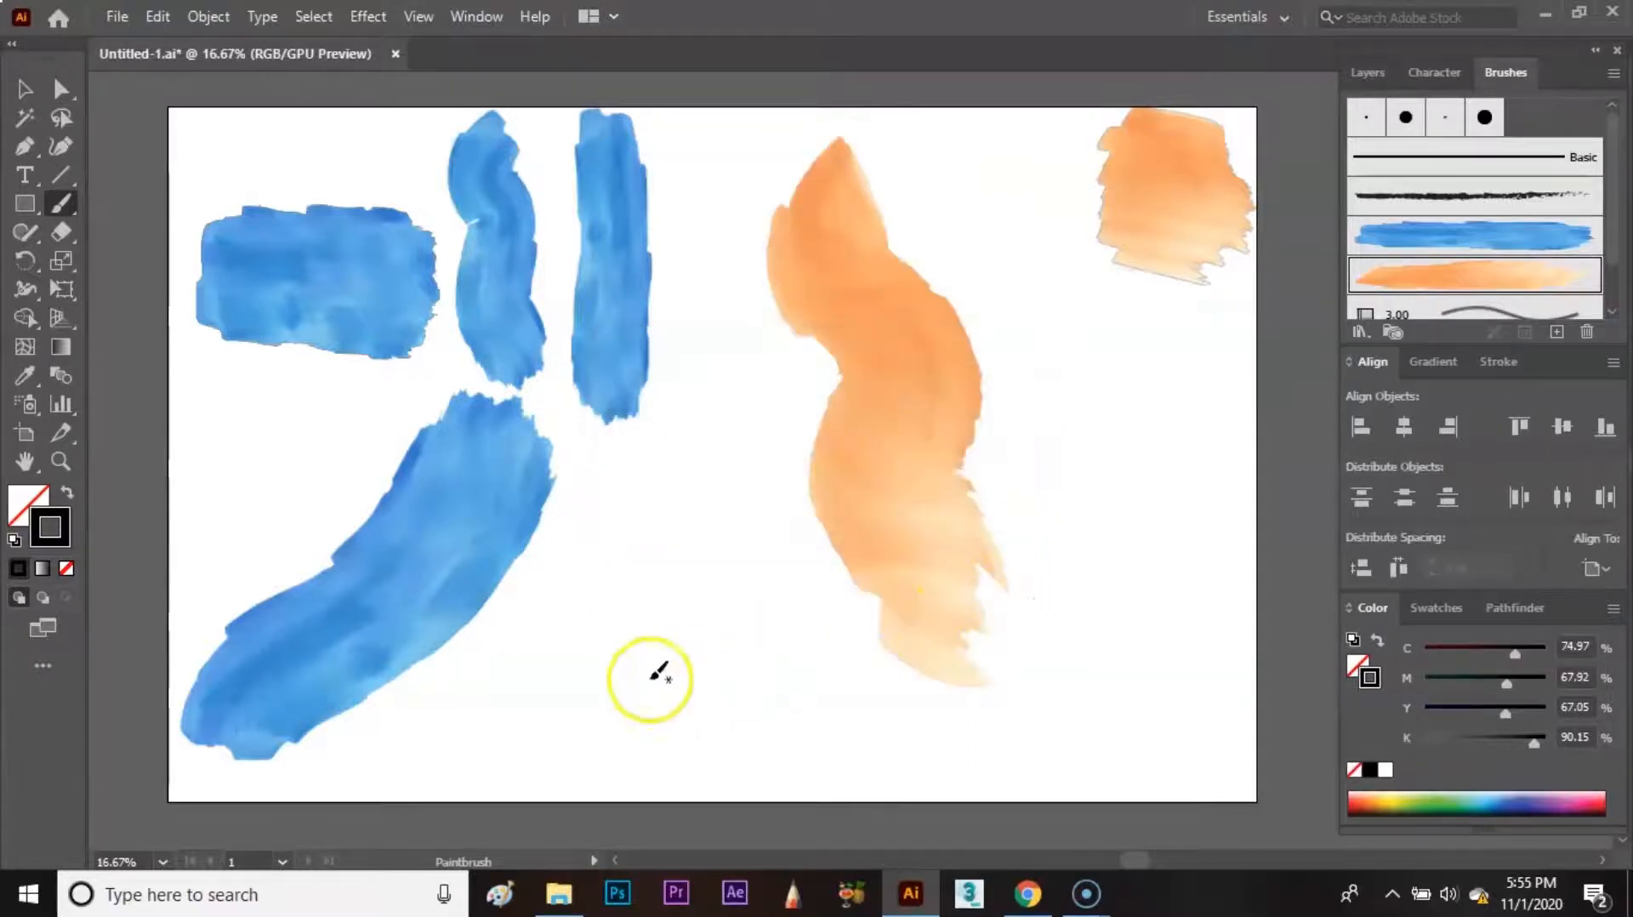
left_click_drag(484, 737, 1000, 749)
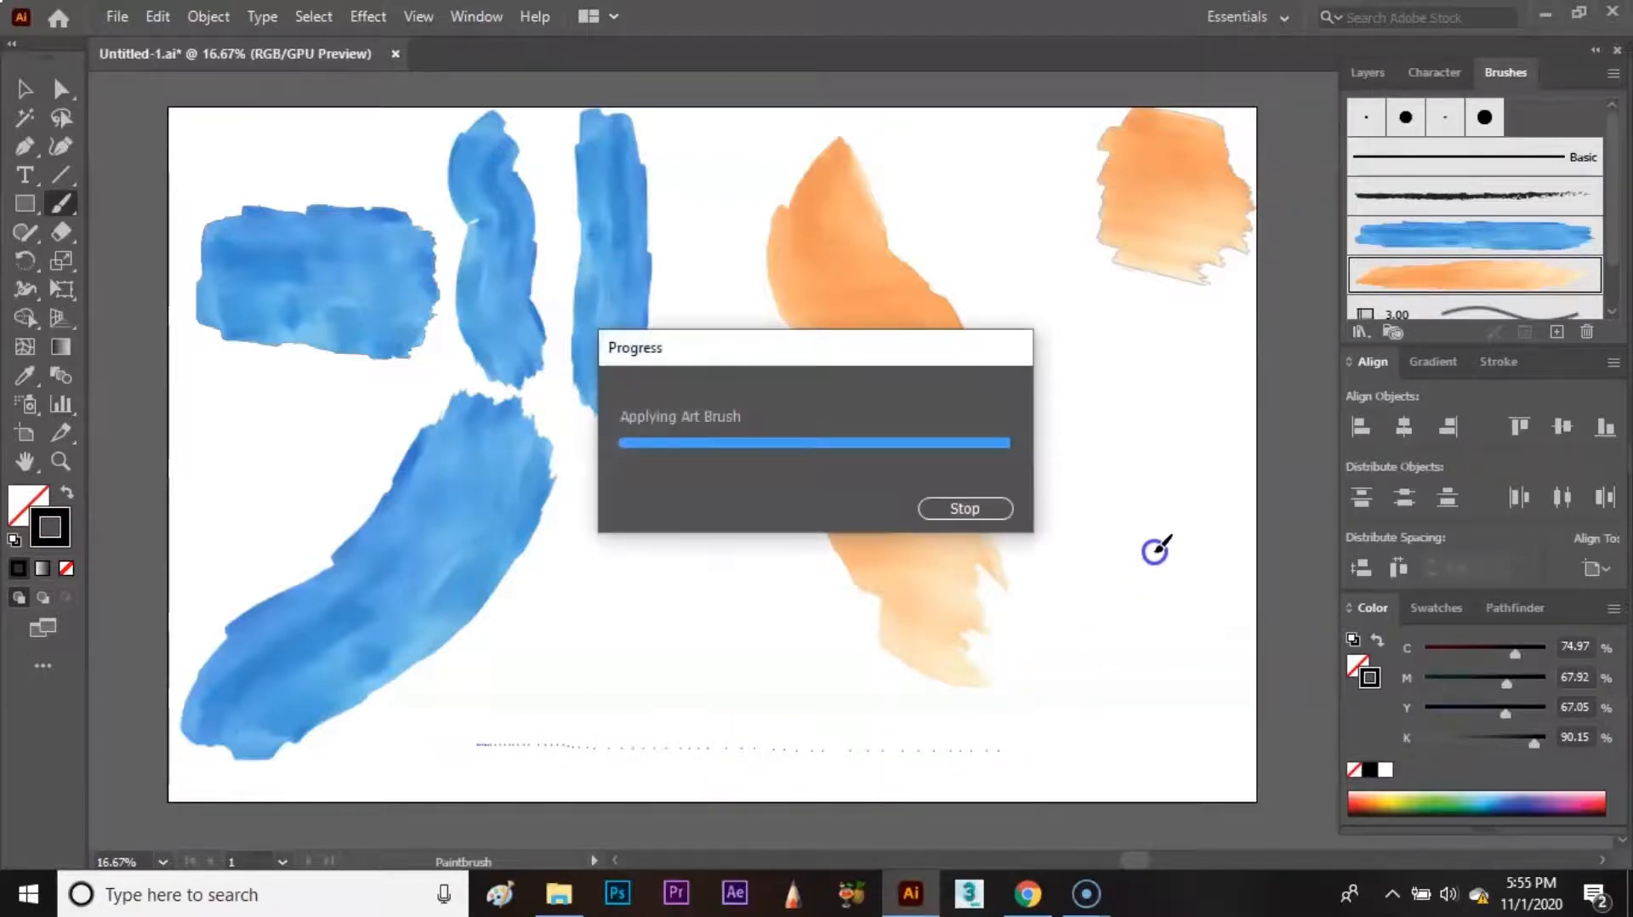
left_click_drag(1164, 545, 1085, 344)
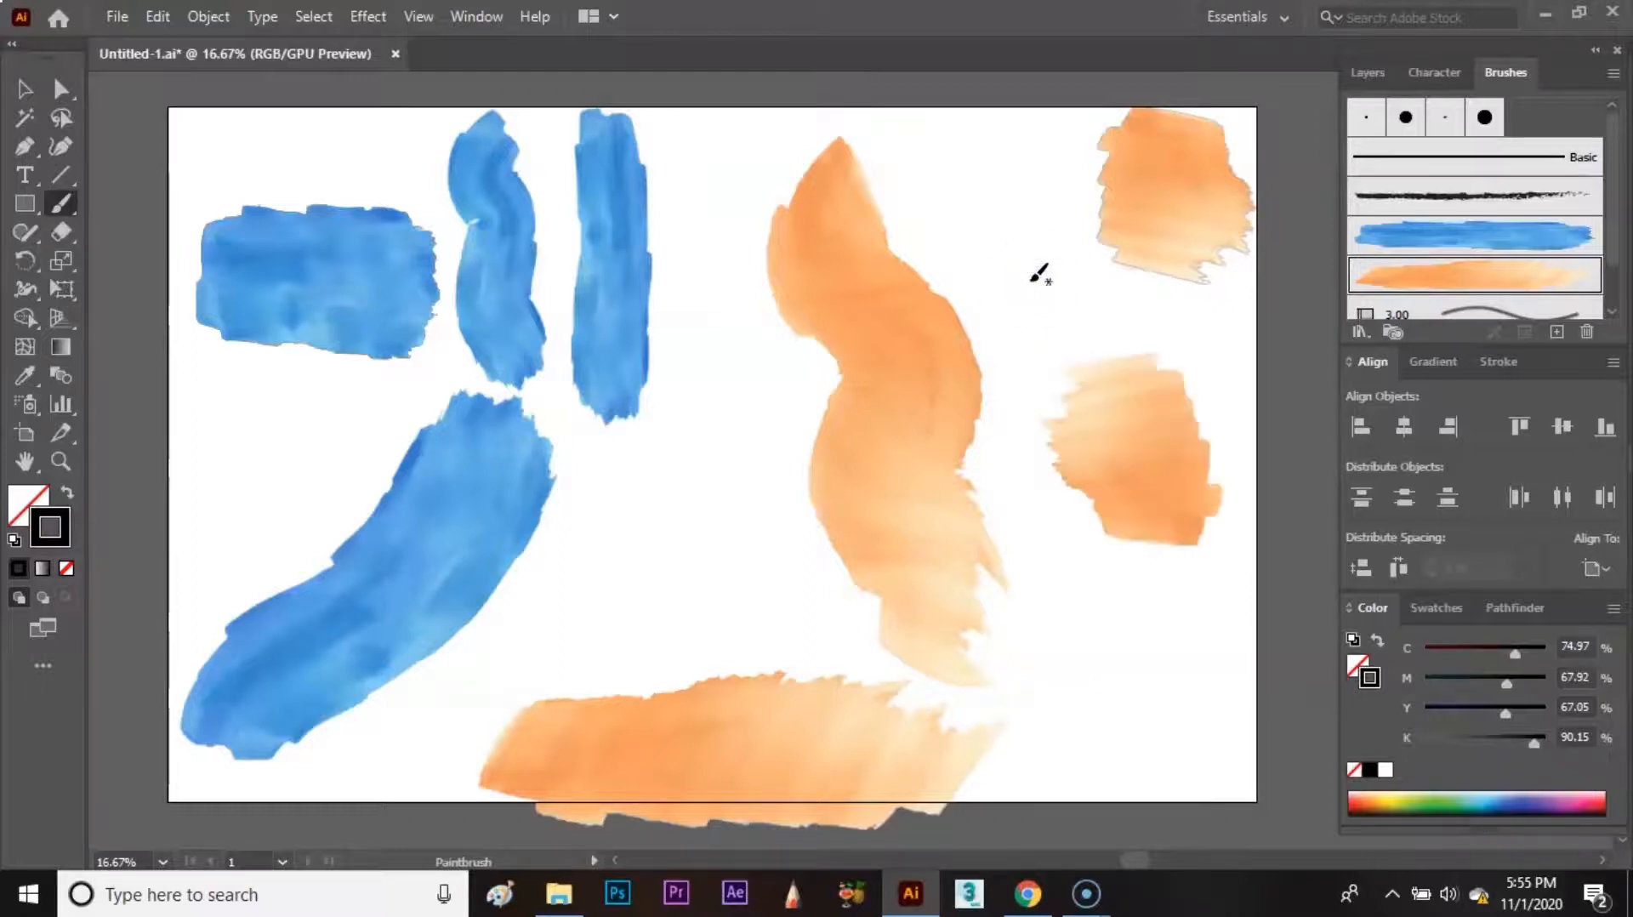
- Move the horizontal orange stroke up so it lies fully inside the artboard's lower edge
key("v")
left_click(995, 333)
left_click_drag(729, 740, 723, 695)
left_click(1127, 659)
left_click(737, 175)
left_click(1183, 758)
left_click(1070, 655)
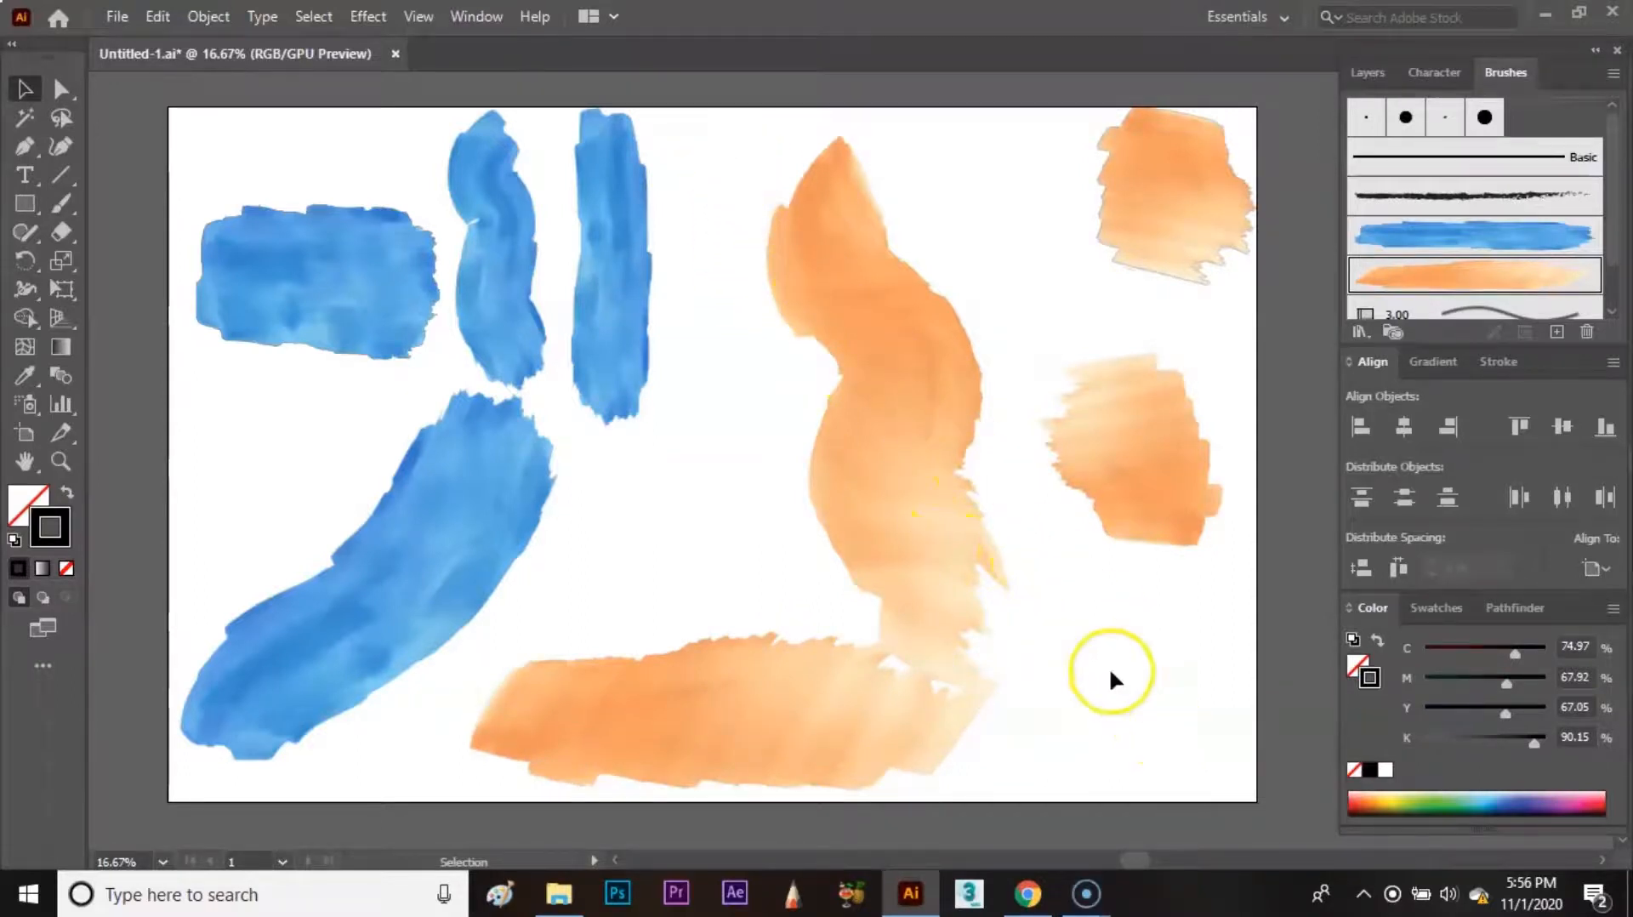
- Scale down the orange image and its three strokes together and place them in the artboard's upper-right corner
mouse_move(704, 153)
left_mouse_down()
mouse_move(1038, 609)
mouse_move(1185, 747)
left_mouse_up()
mouse_move(1258, 103)
left_mouse_down()
mouse_move(1003, 441)
mouse_move(900, 524)
mouse_move(648, 618)
mouse_move(620, 649)
mouse_move(1001, 429)
mouse_move(1133, 216)
left_mouse_up()
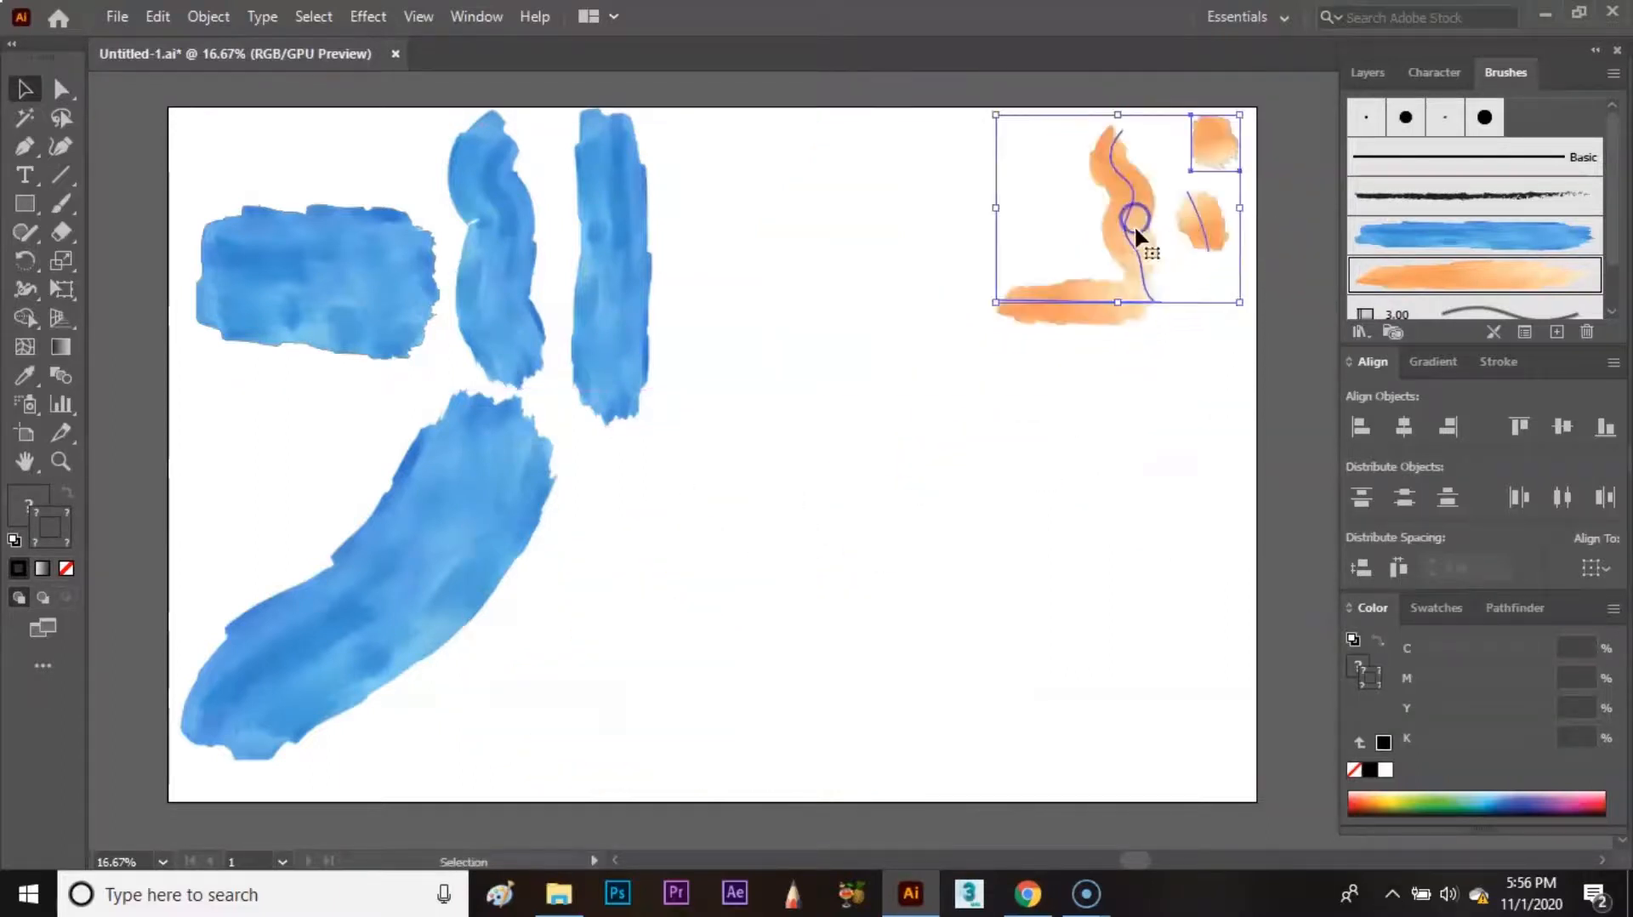
left_click(1168, 417)
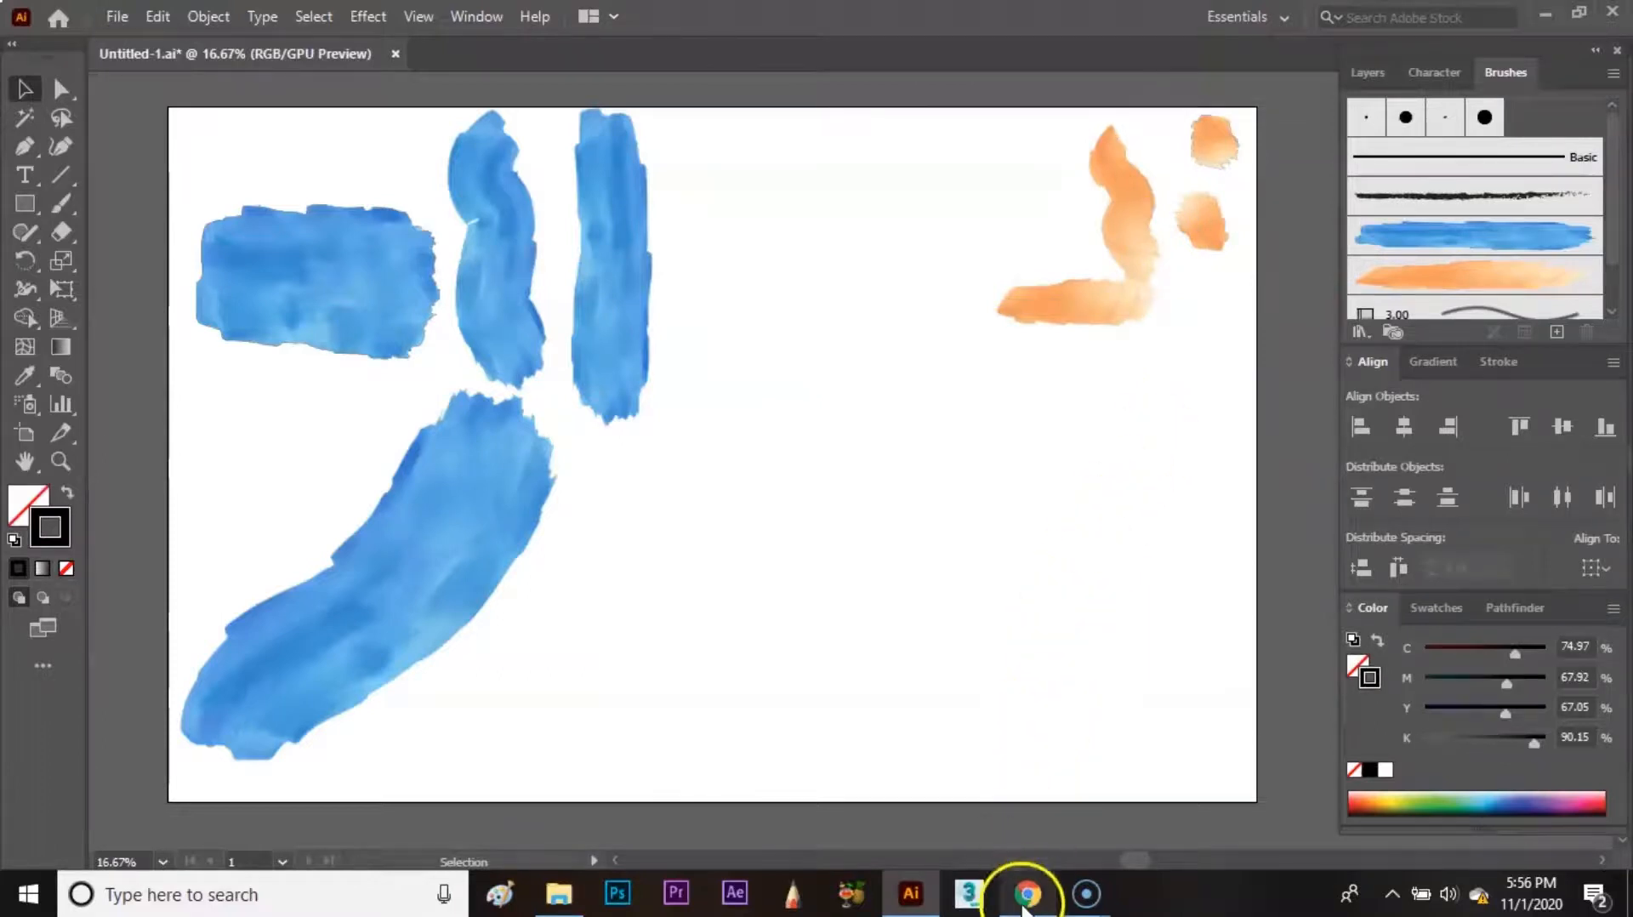
- Switch to Chrome and save the green watercolor brush texture from the image results as watercolor-brush-texture-2 in Downloads
left_click(1027, 905)
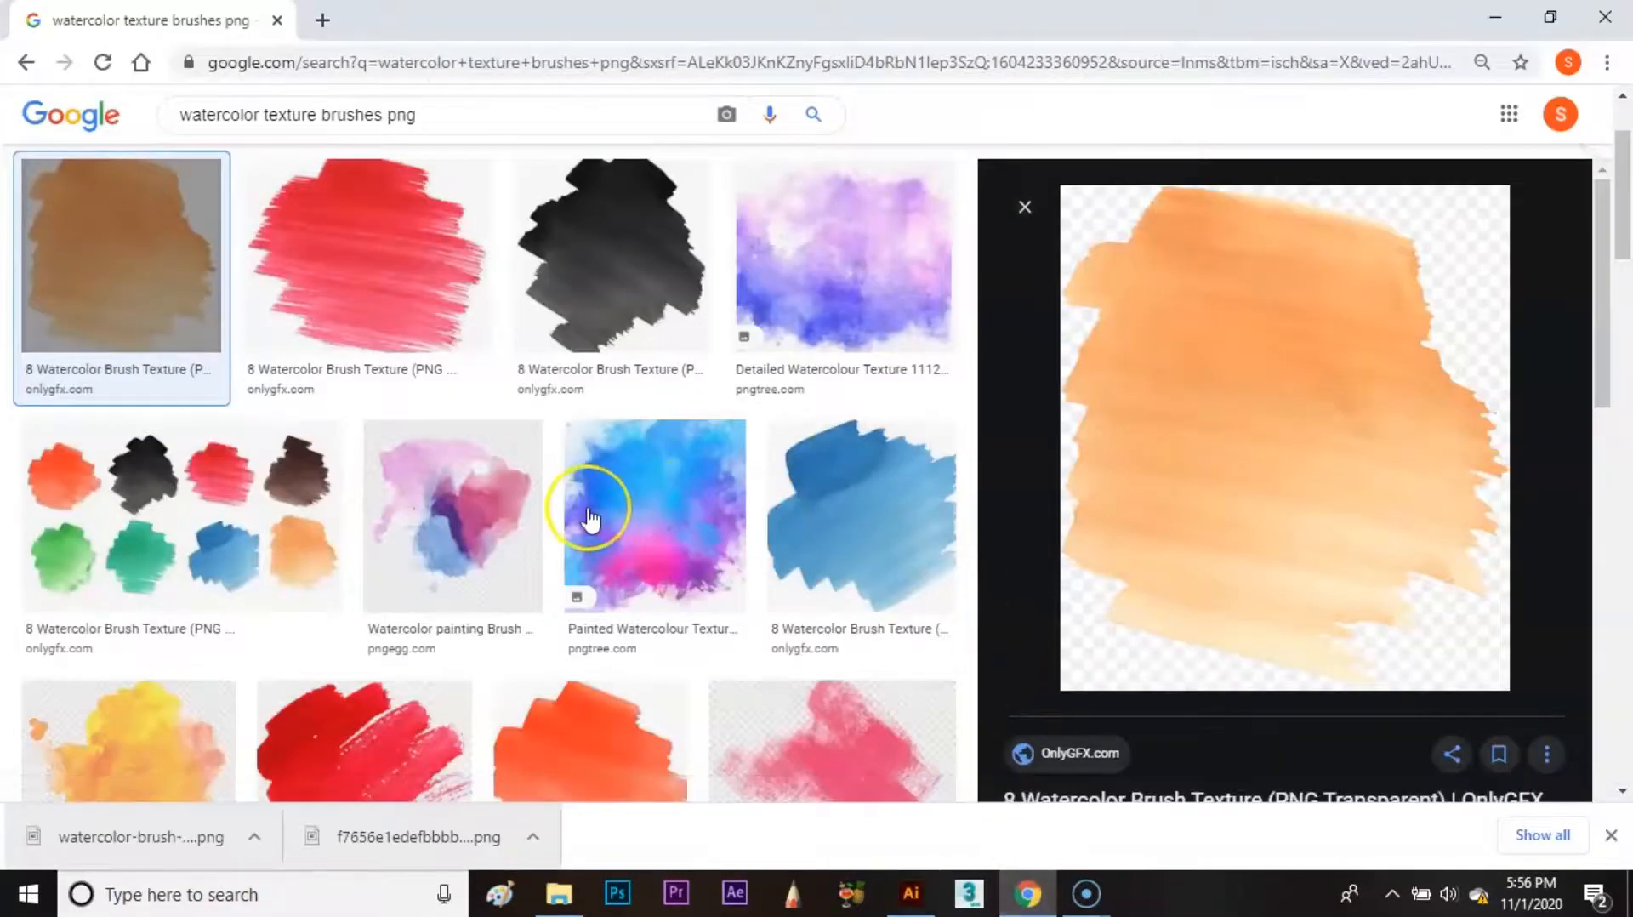
scroll(587, 519, "down", 3)
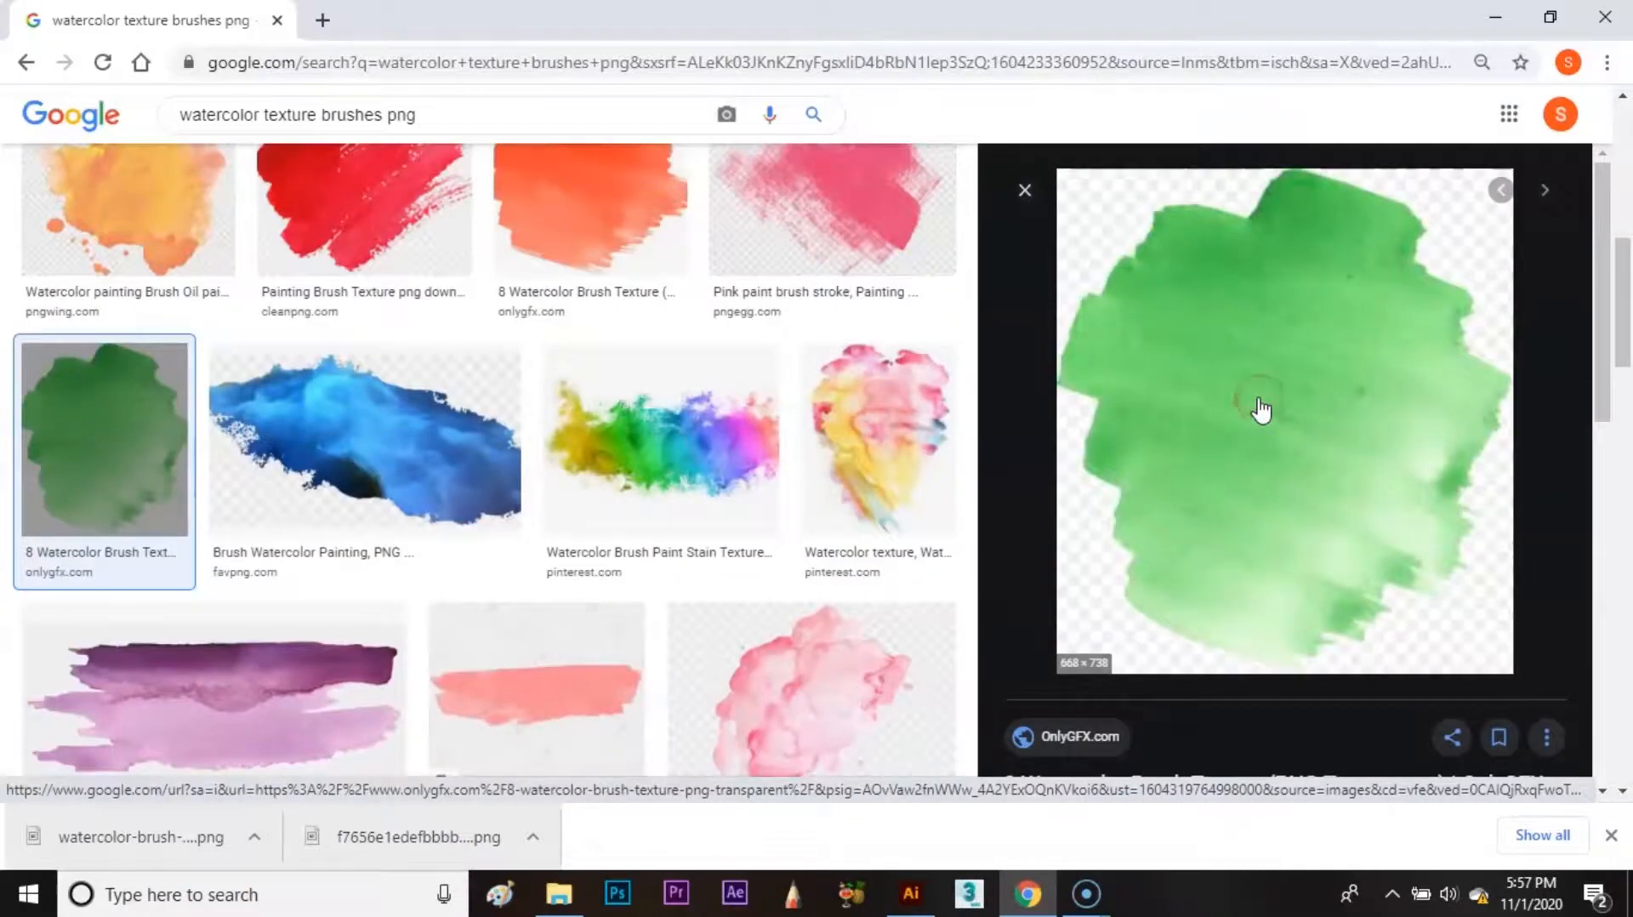
right_click(1258, 399)
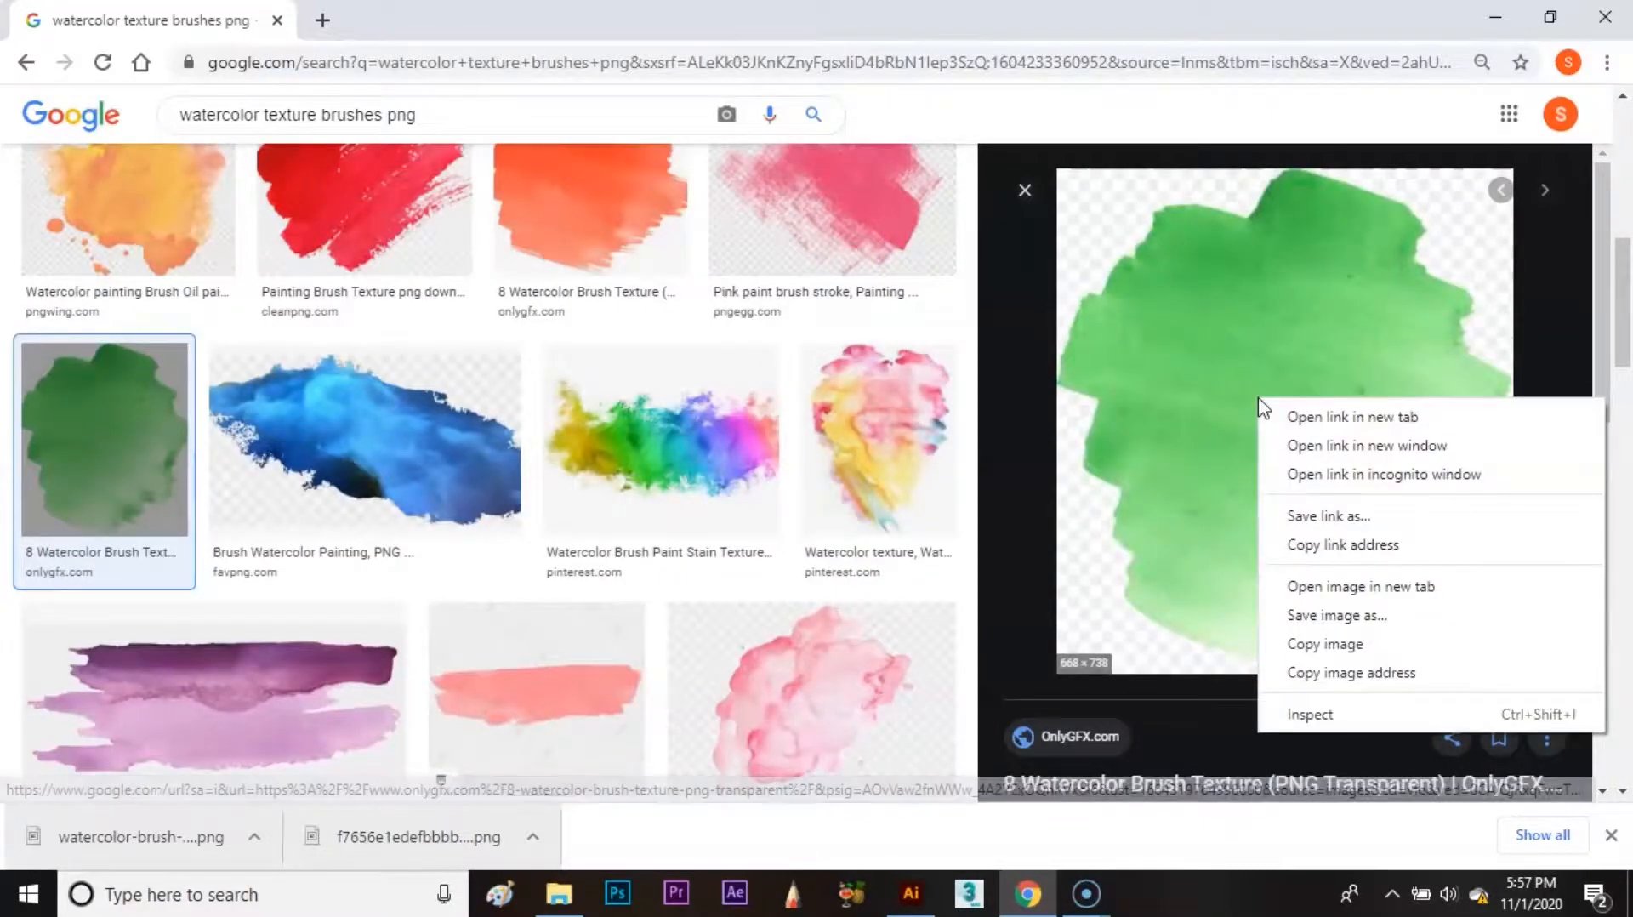
left_click(1344, 616)
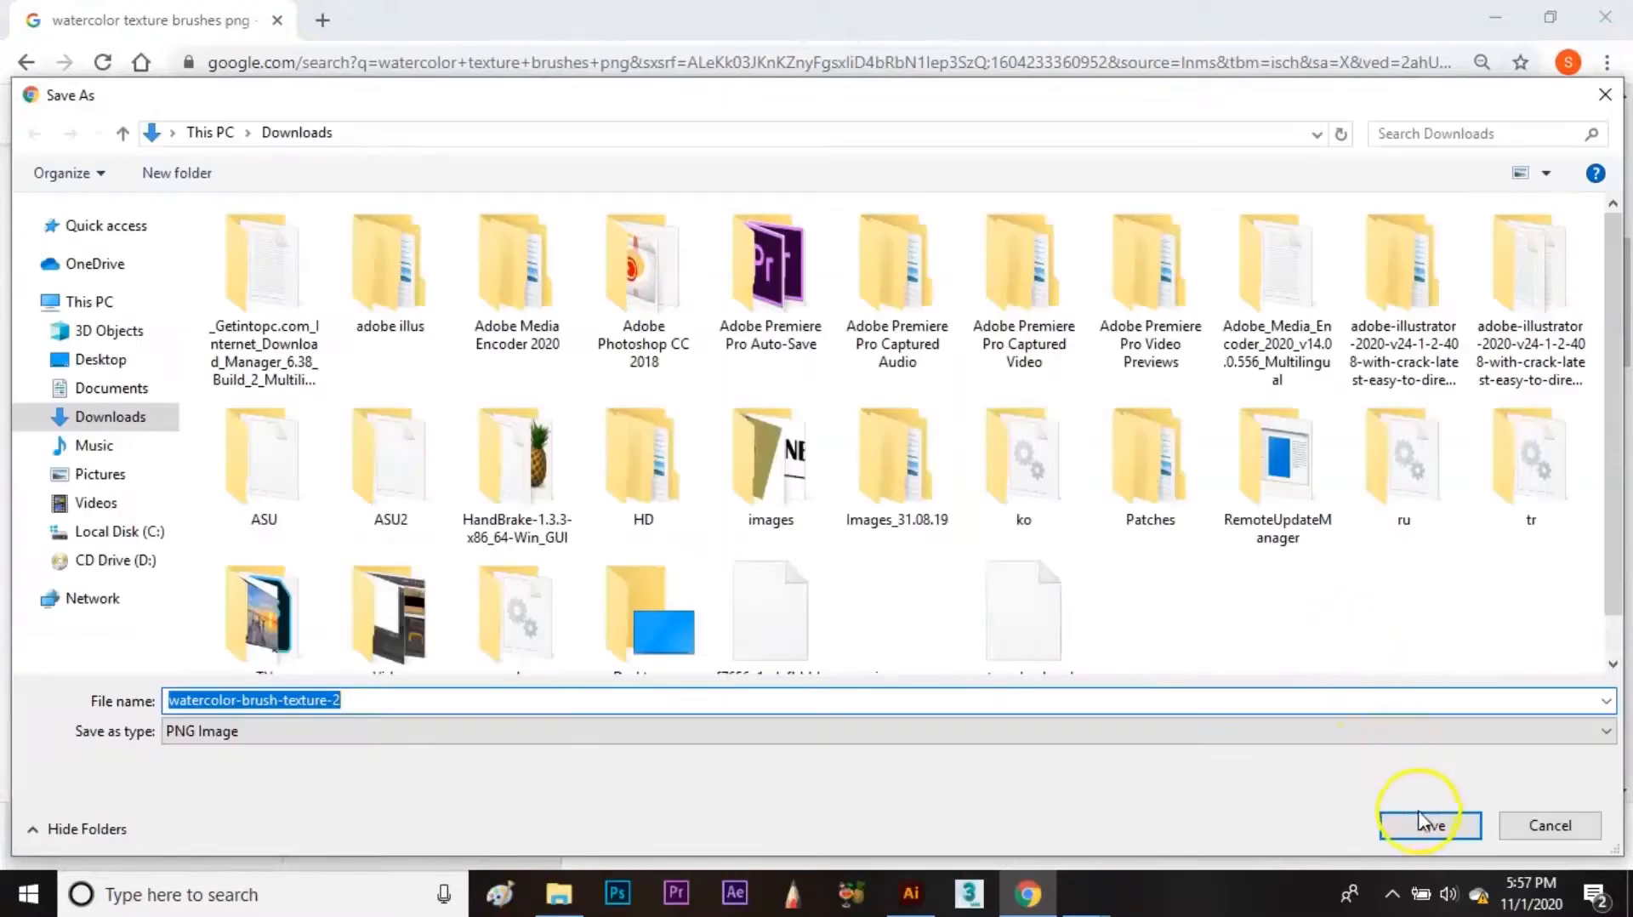
left_click(1426, 825)
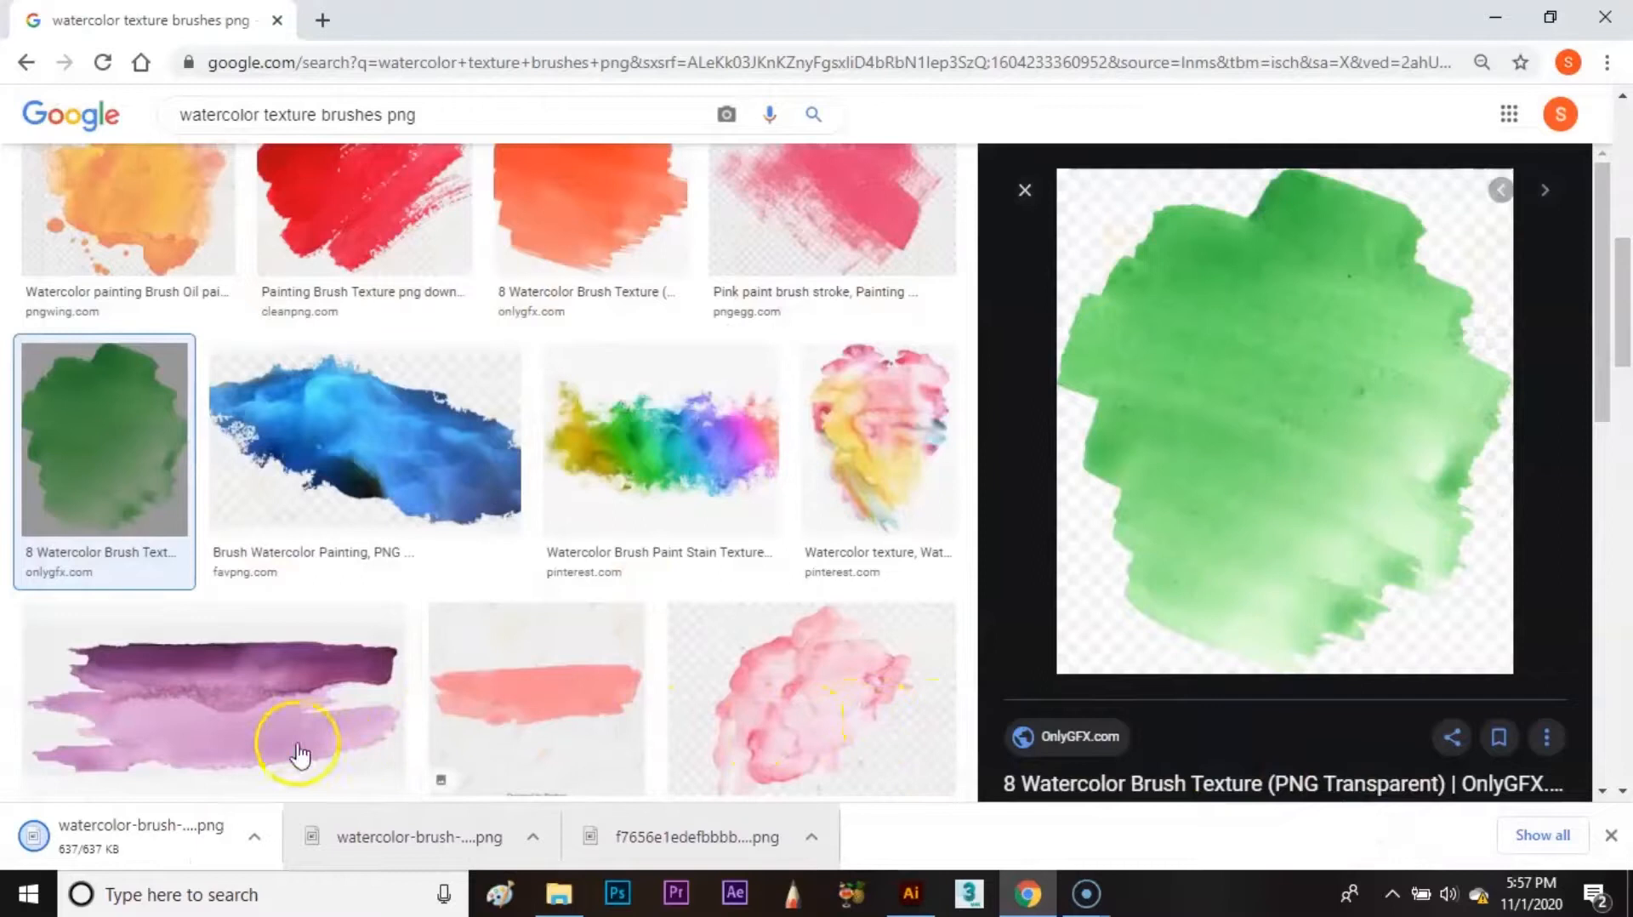
- Place the downloaded green PNG in the Illustrator document and rasterize it in RGB at 300 ppi with a transparent background
mouse_move(192, 846)
left_mouse_down()
mouse_move(606, 889)
mouse_move(911, 895)
mouse_move(822, 529)
left_mouse_up()
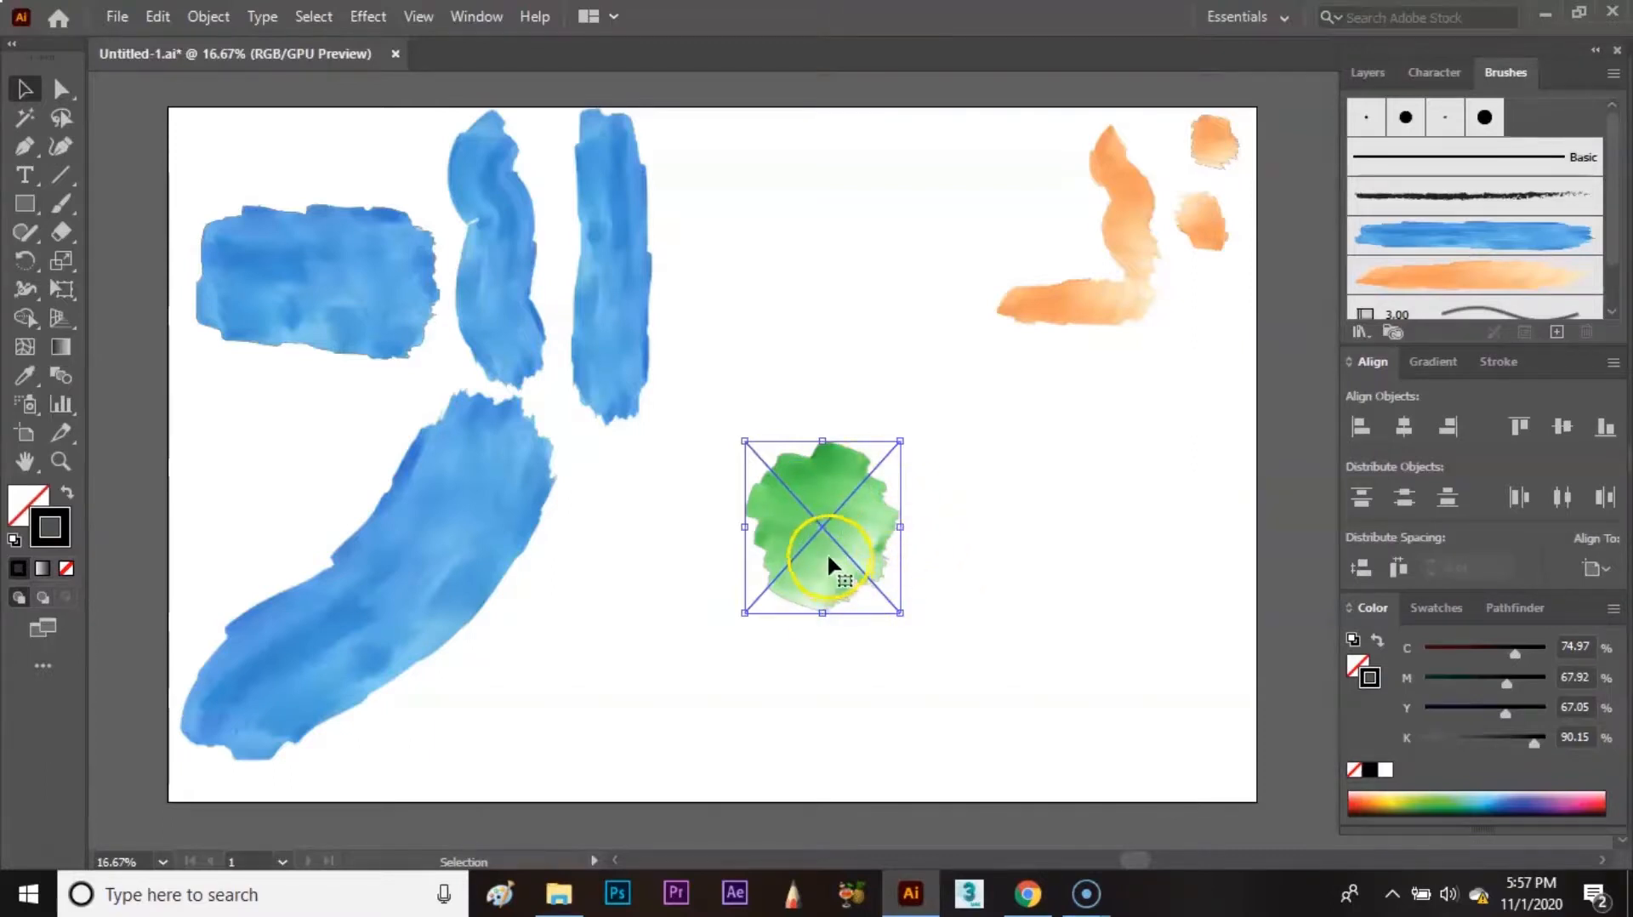
left_click(200, 16)
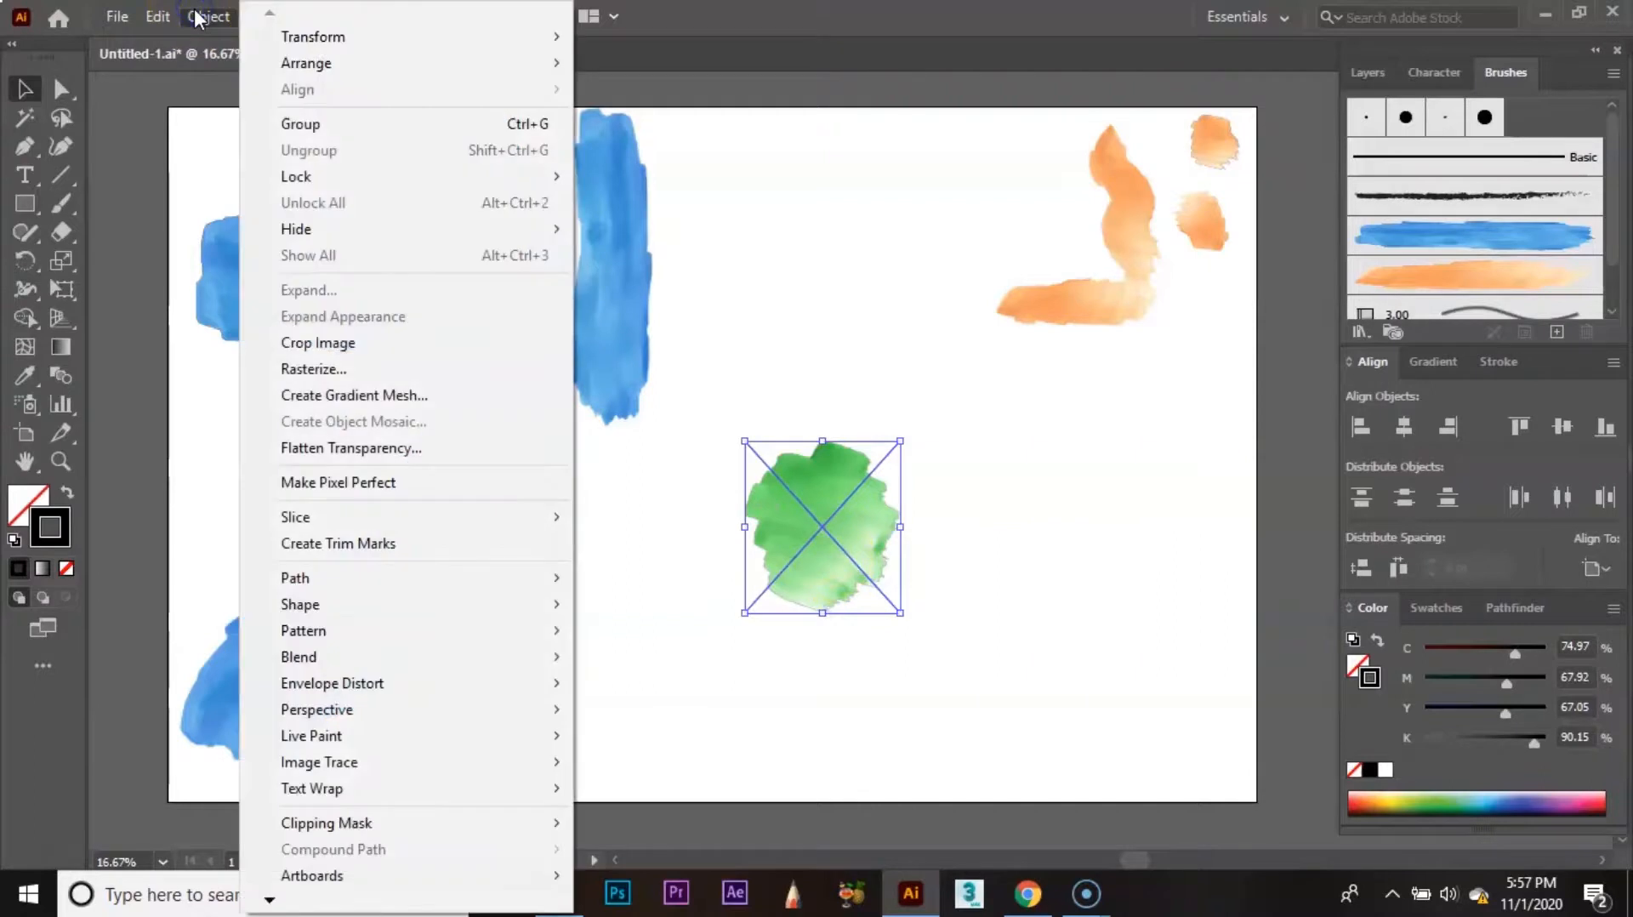
left_click(350, 370)
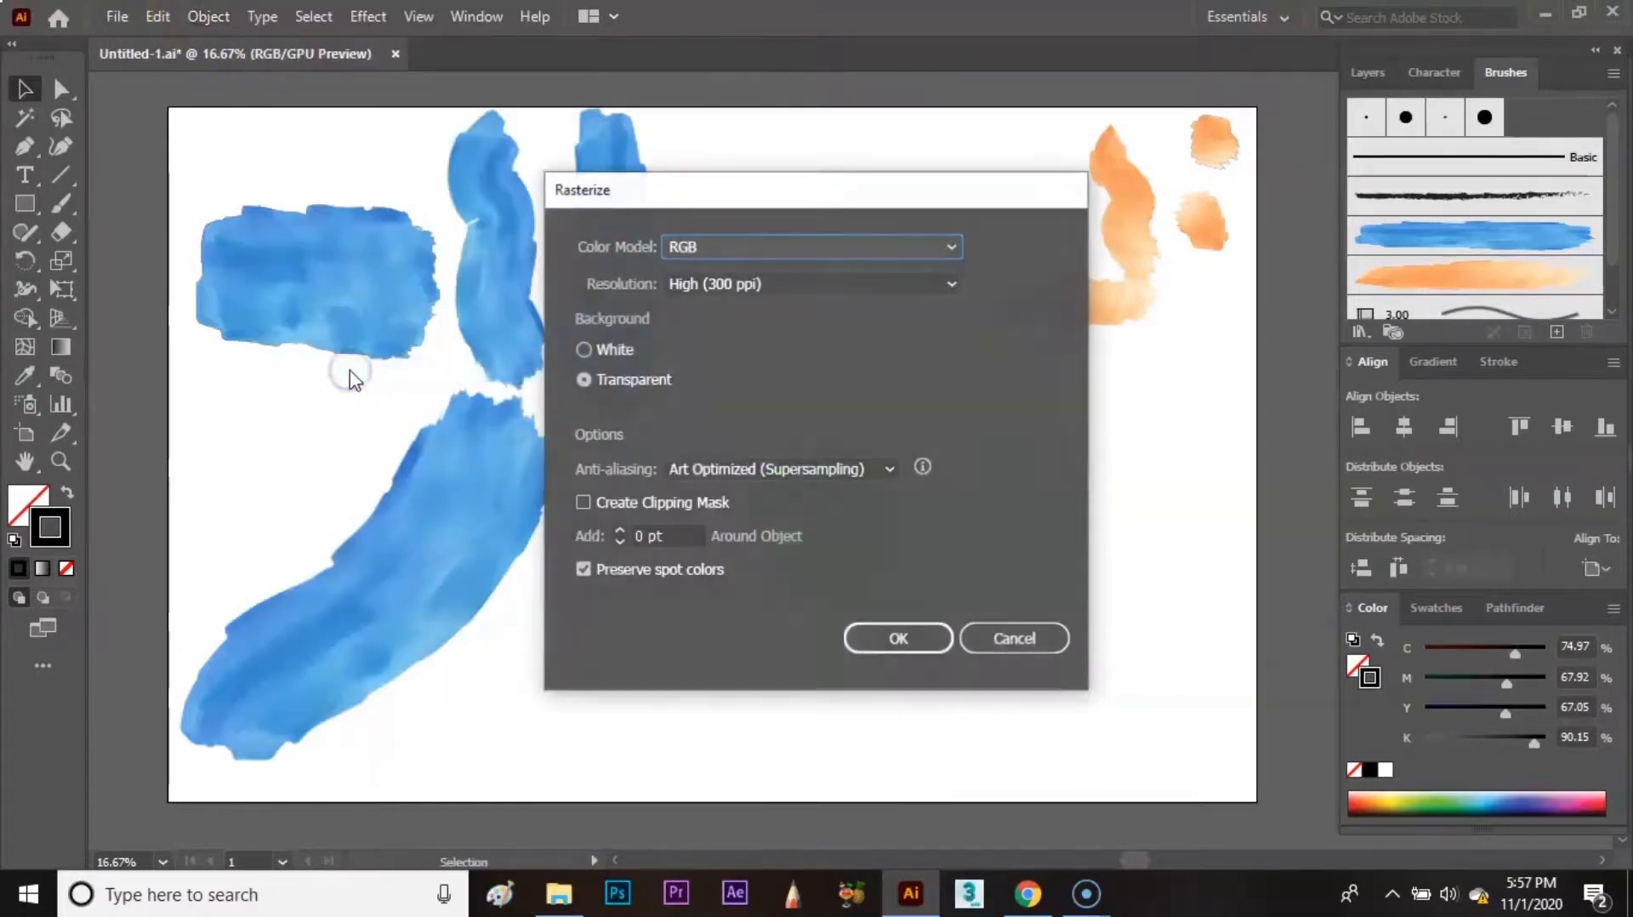
left_click(901, 638)
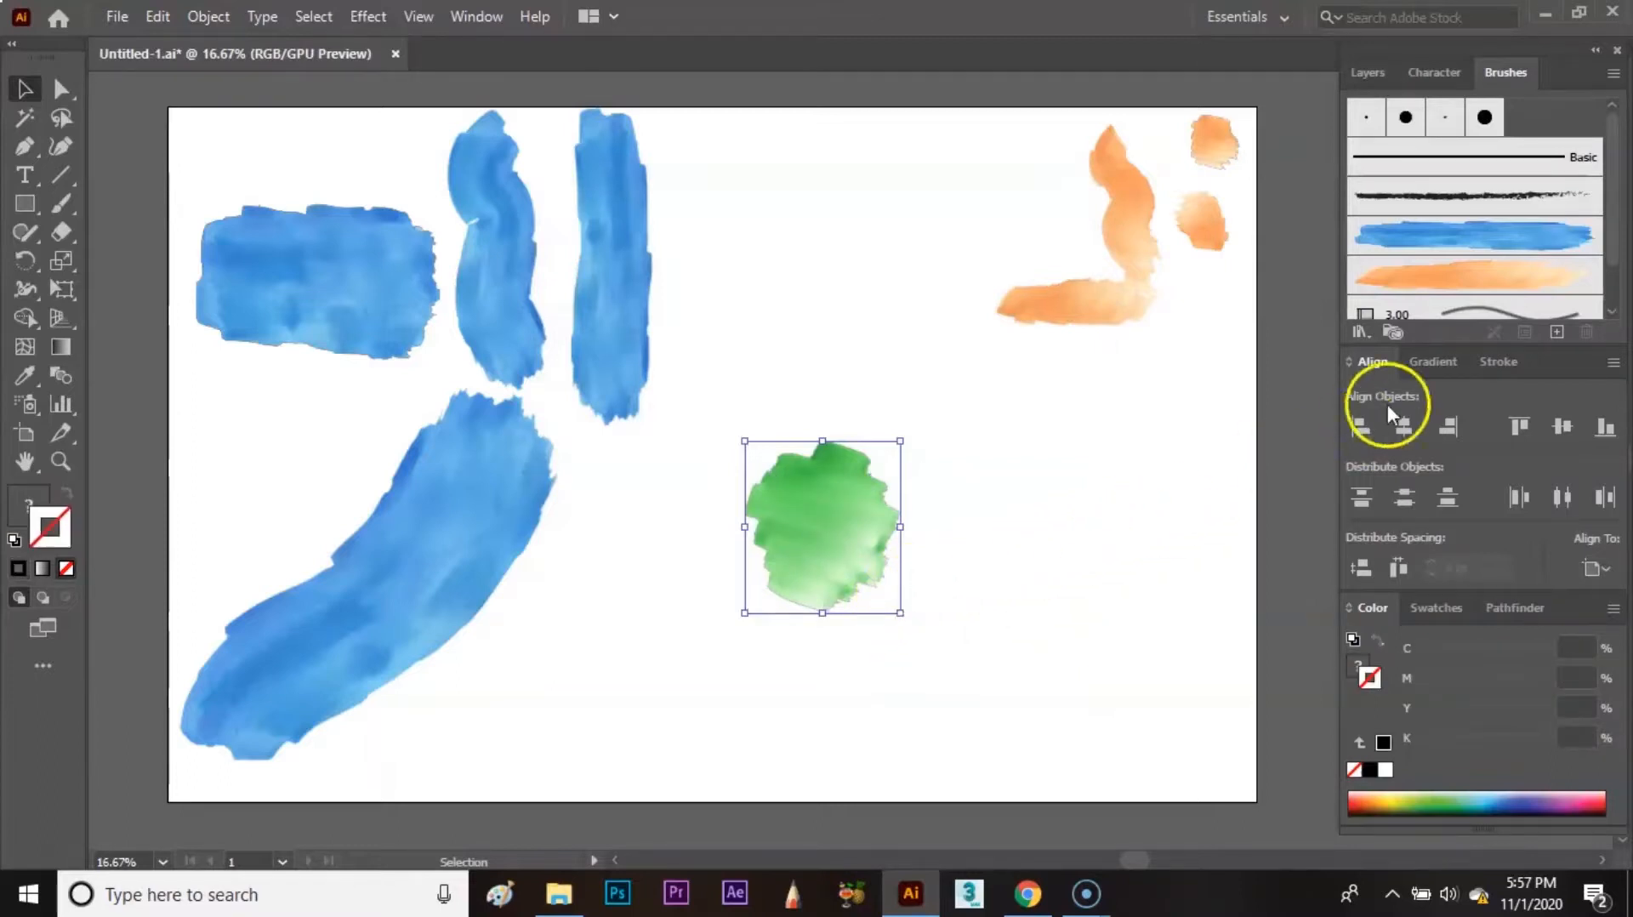
- Create an art brush named 3 from the green image, and move the image up between the blue and orange strokes
left_click(1556, 333)
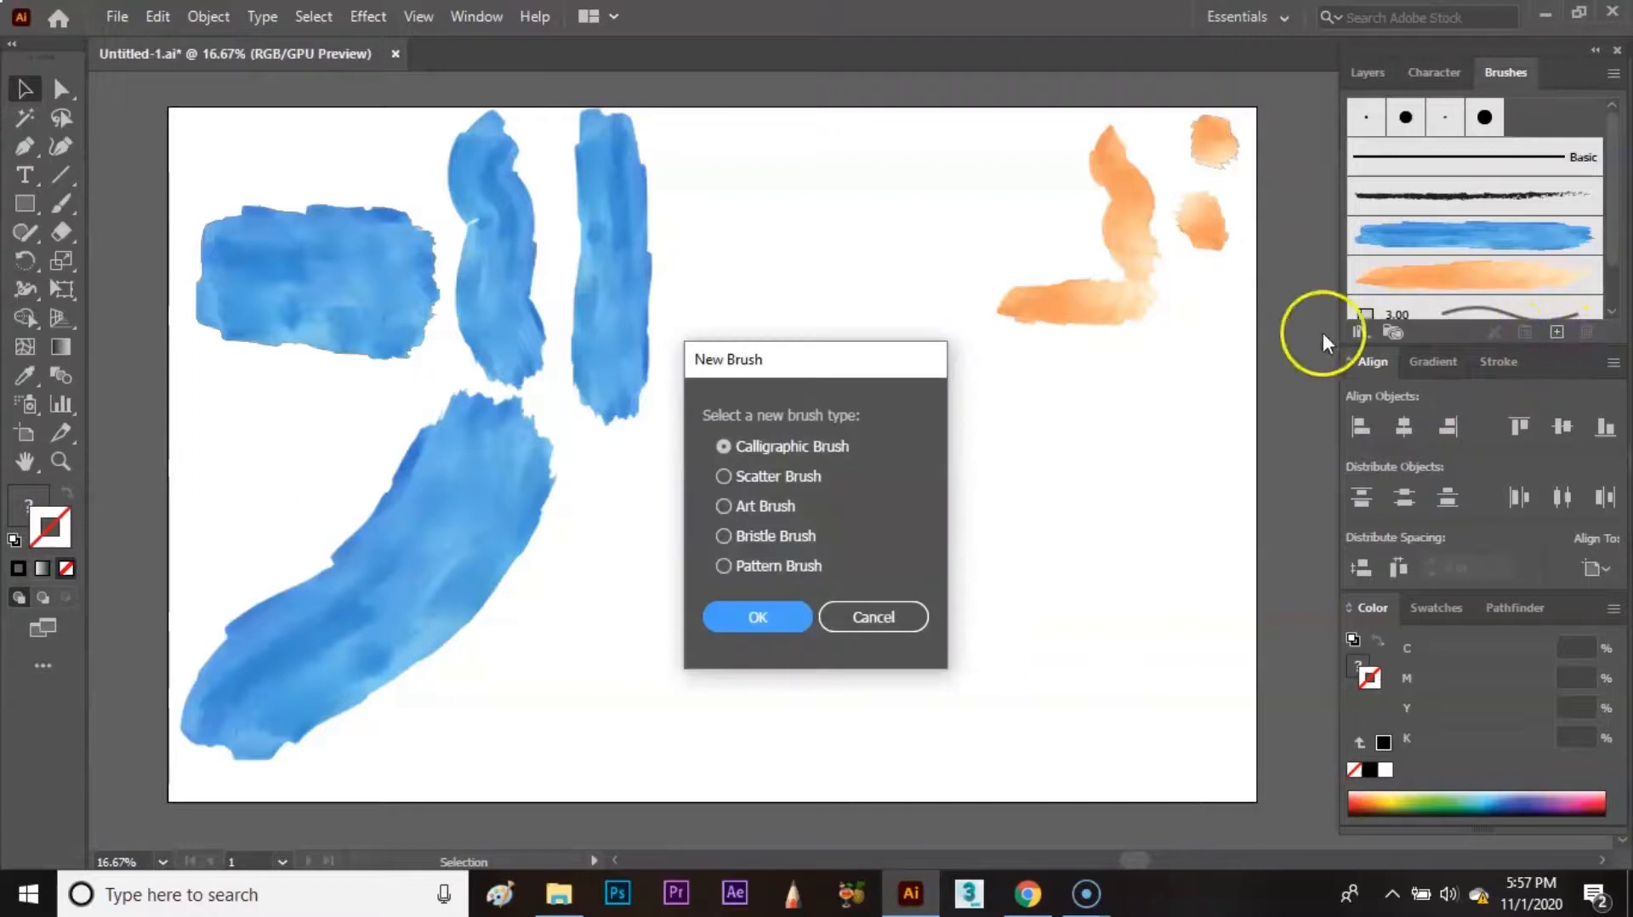
left_click(722, 507)
left_click(757, 614)
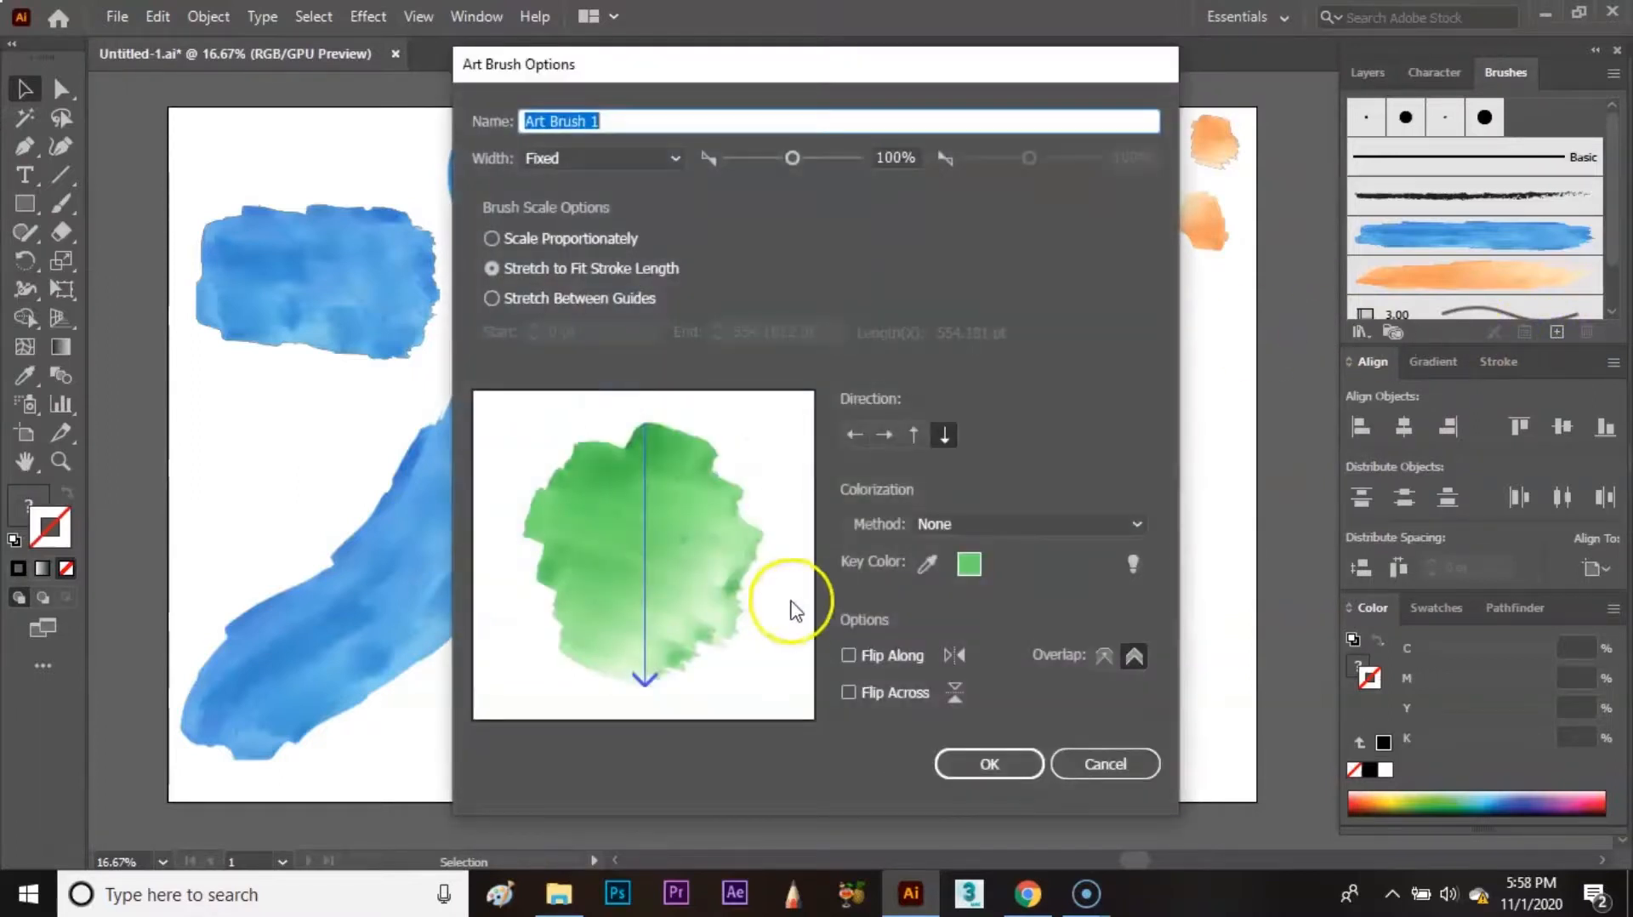
type("3")
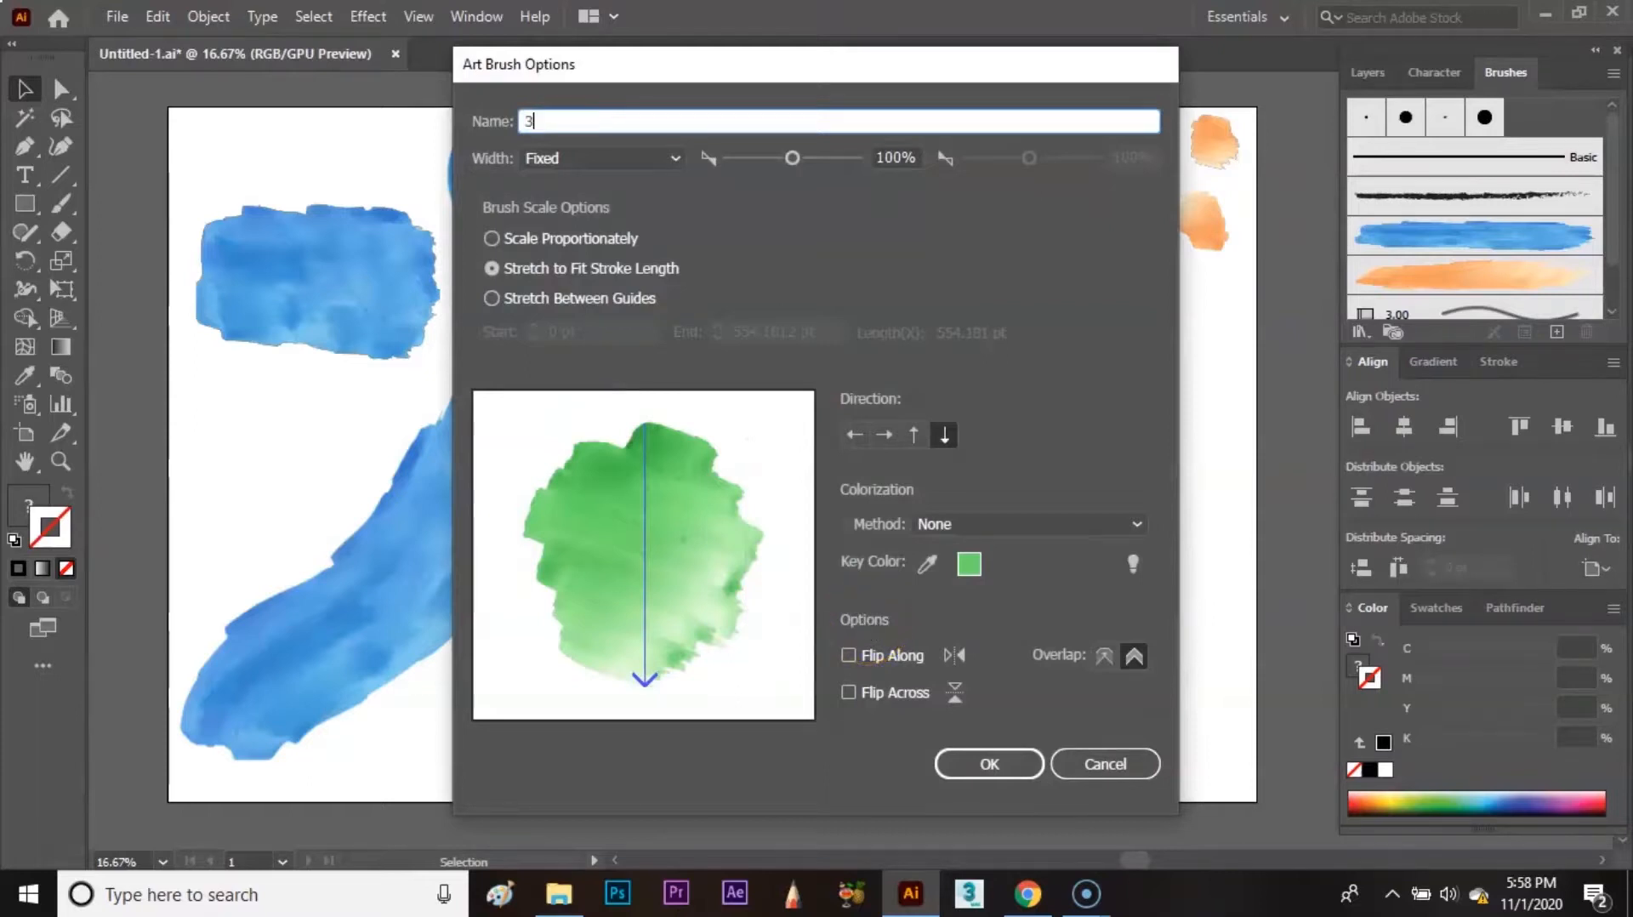
left_click(992, 763)
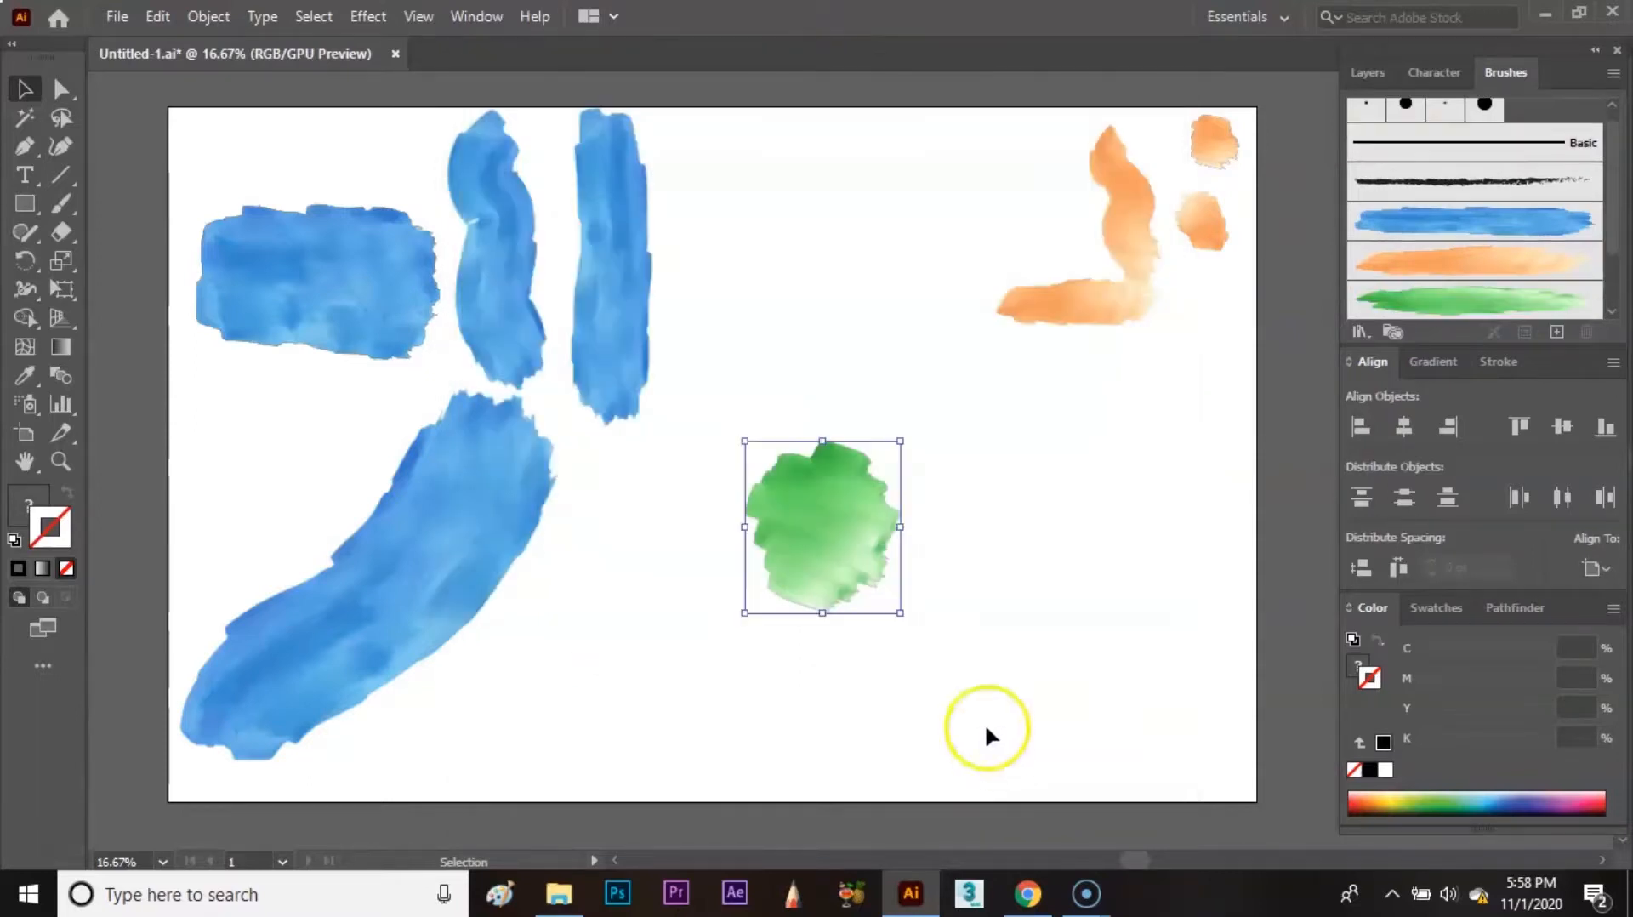
left_click_drag(839, 518, 876, 228)
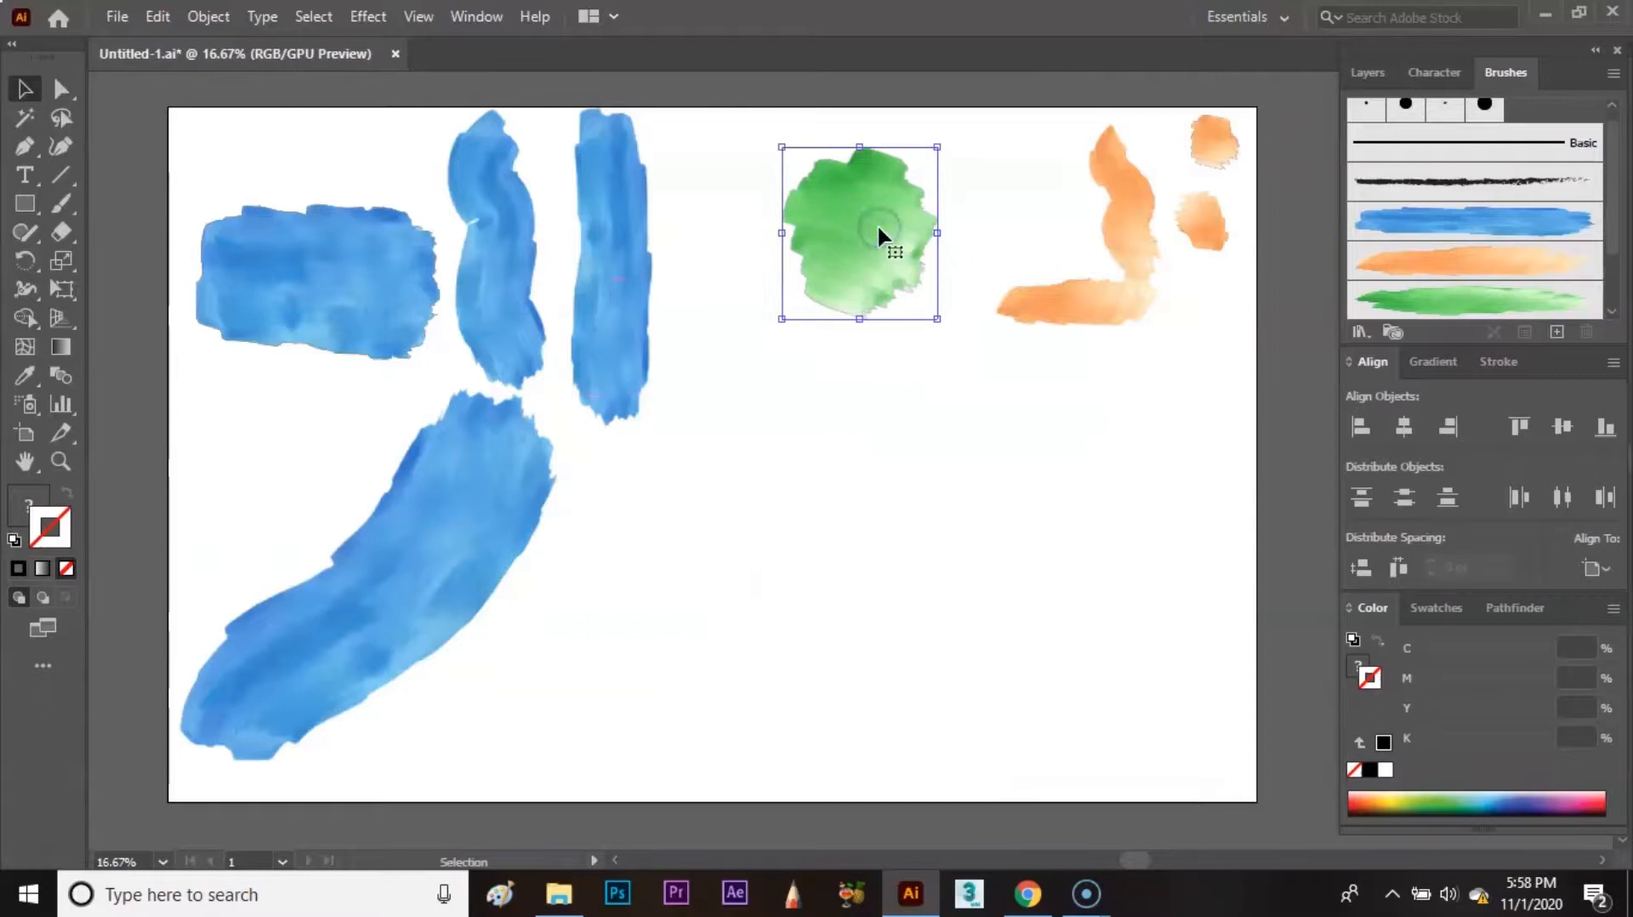
left_click(952, 333)
- Paint a diagonal stroke, a curved stroke and a round loop with green art brush 3 in the artboard's empty area
left_click(1458, 305)
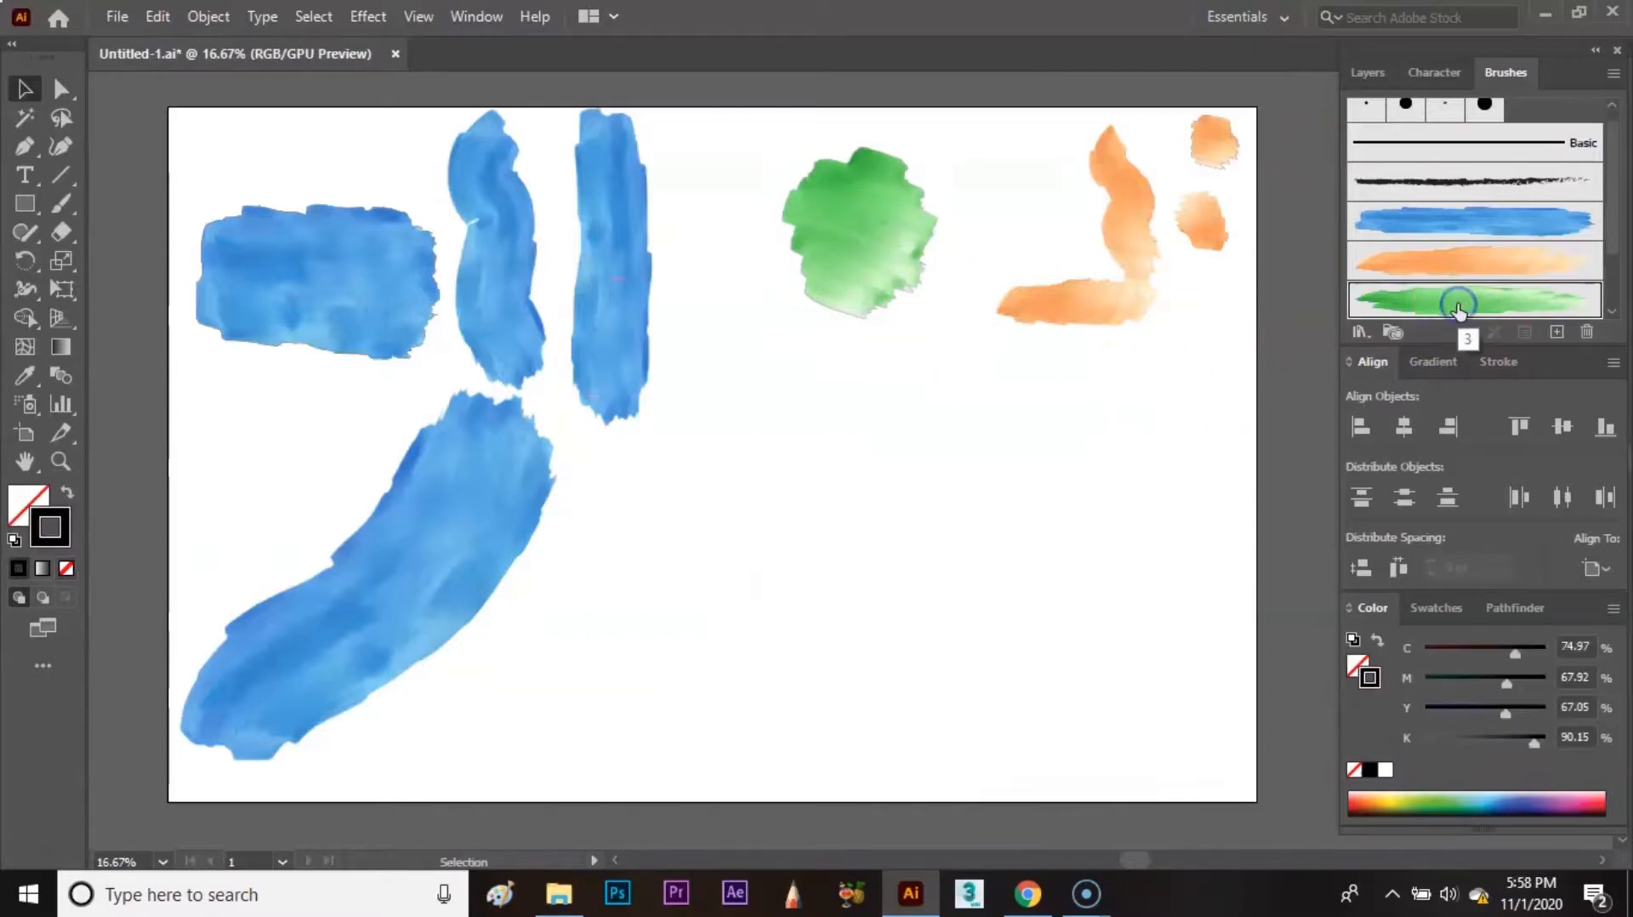
left_click(61, 203)
mouse_move(614, 645)
left_mouse_down()
mouse_move(983, 472)
mouse_move(1013, 430)
left_mouse_up()
left_click(1036, 528)
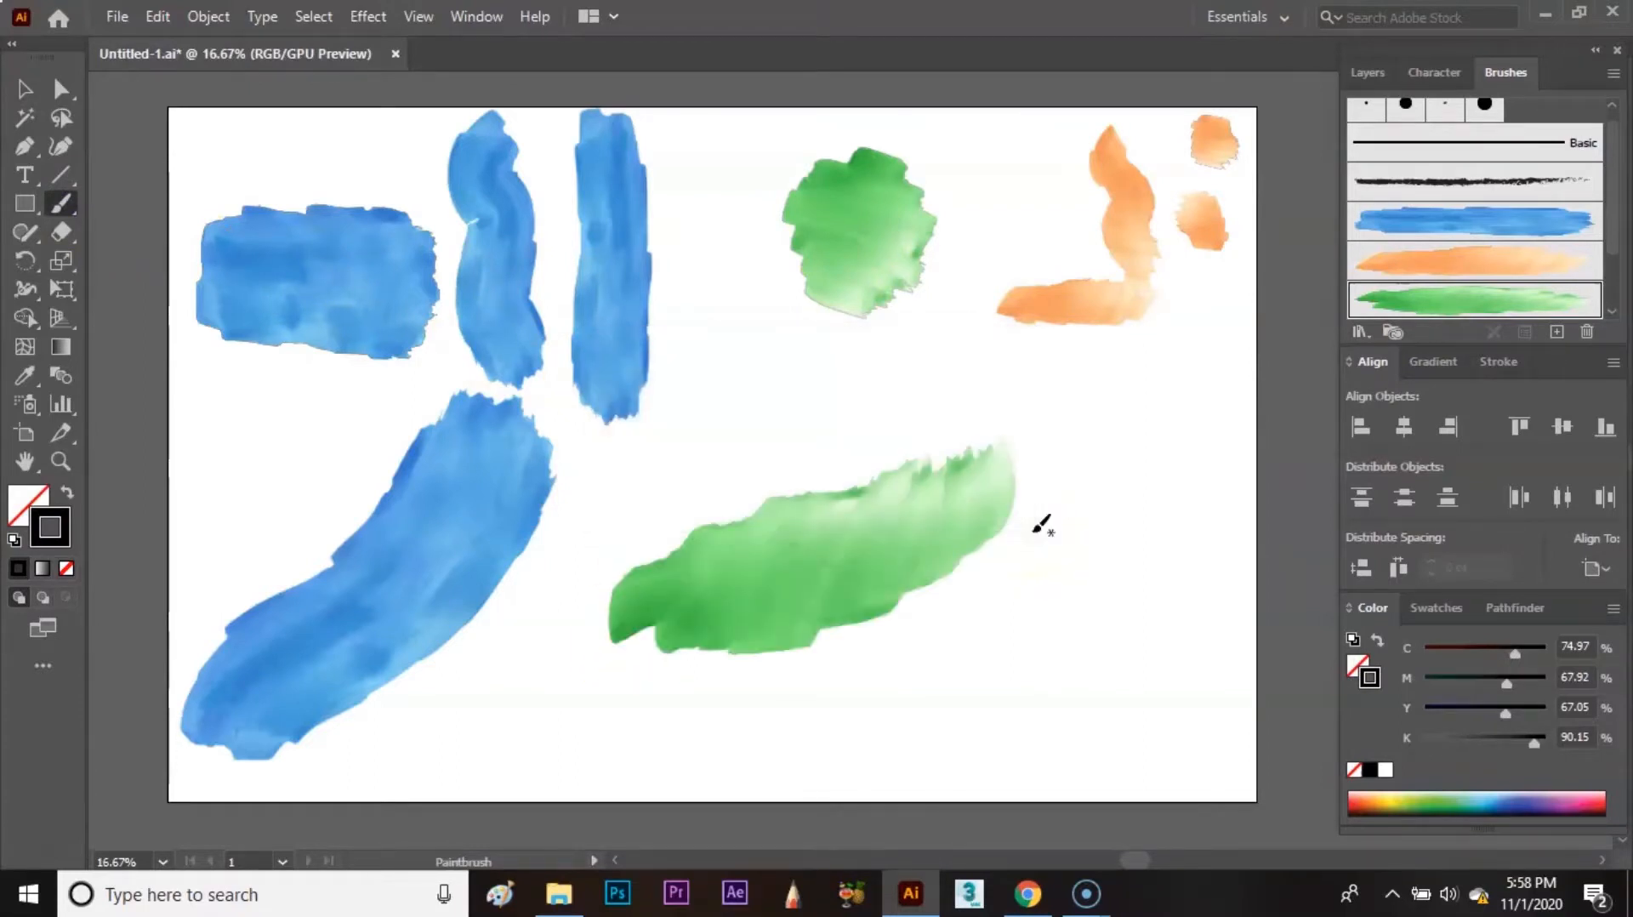
mouse_move(1126, 411)
left_mouse_down()
mouse_move(1051, 647)
mouse_move(869, 717)
mouse_move(838, 706)
left_mouse_up()
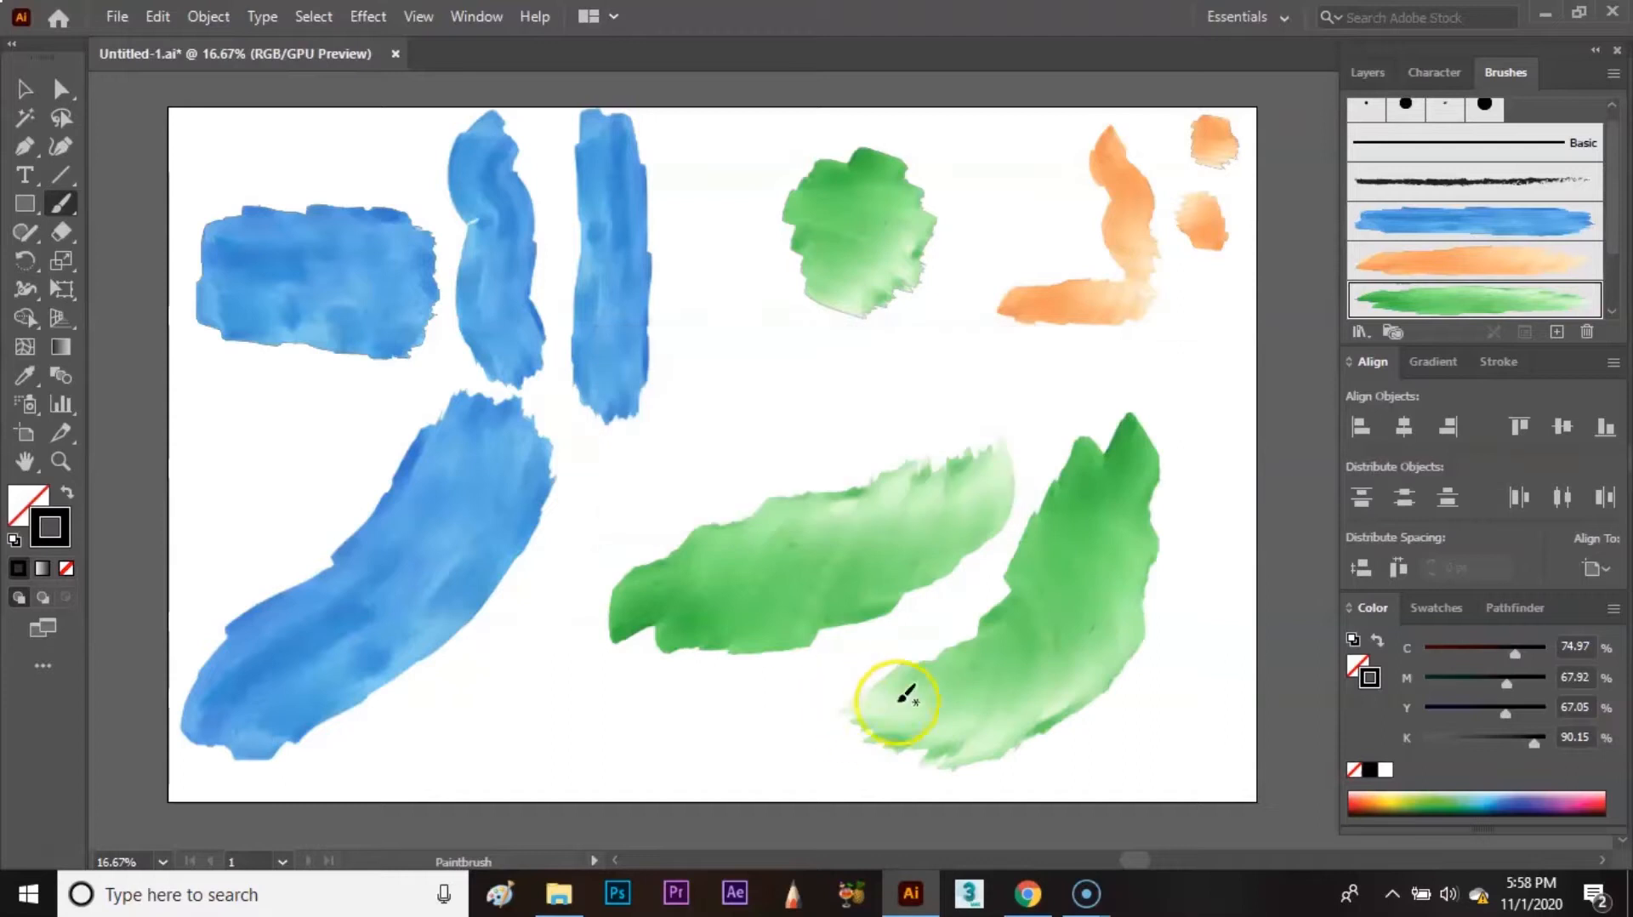
mouse_move(763, 348)
left_mouse_down()
mouse_move(801, 436)
mouse_move(739, 345)
left_mouse_up()
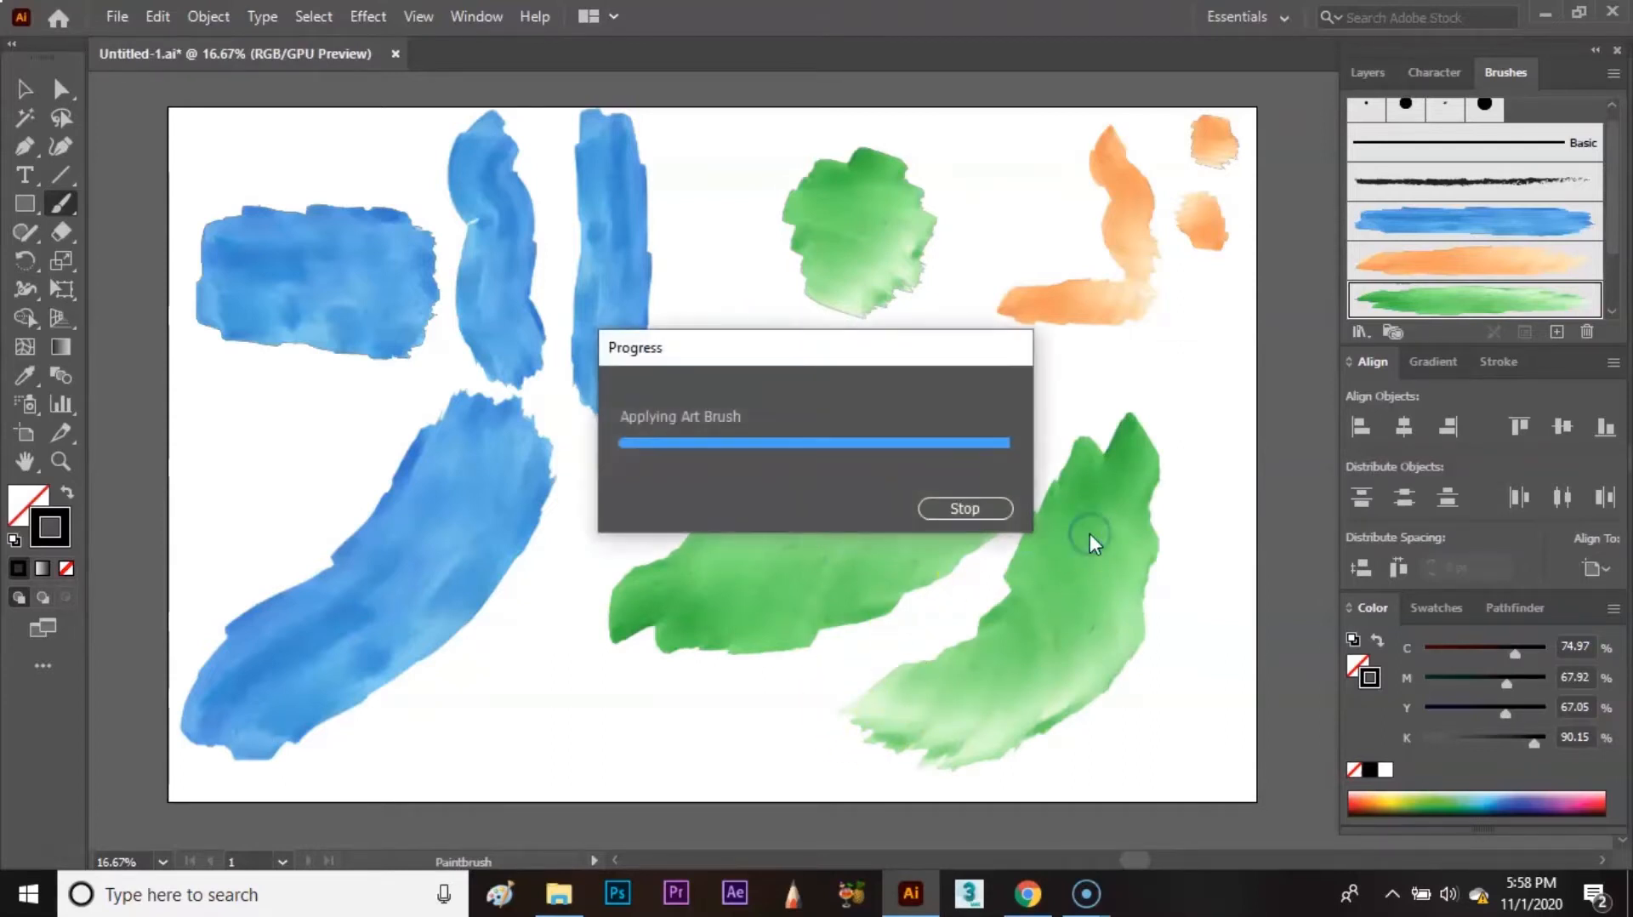
key("v")
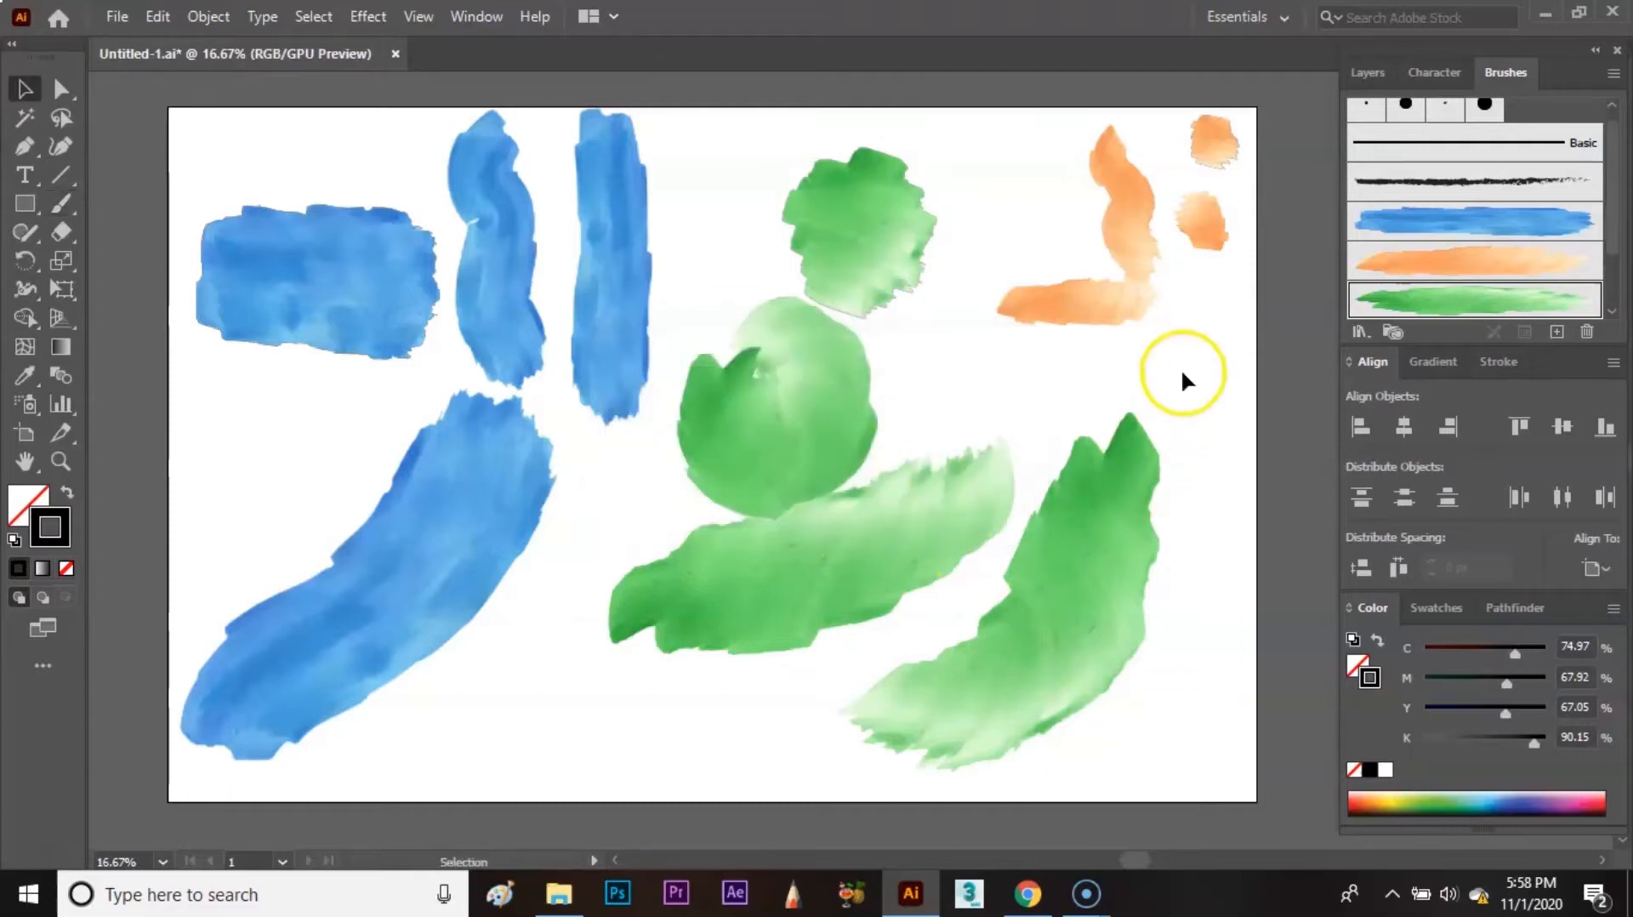